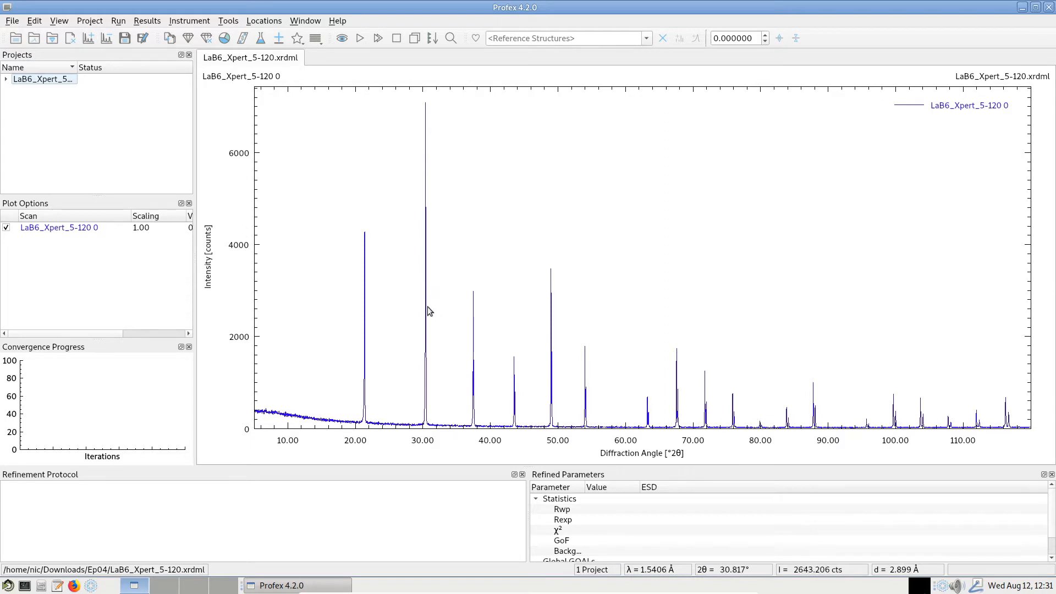
# Step: Add the LaB6.str phase from Ceramics with the RMS-D8-ADS-15-LynxEyeXE instrument configuration and run the refinement
pyautogui.click(279, 38)
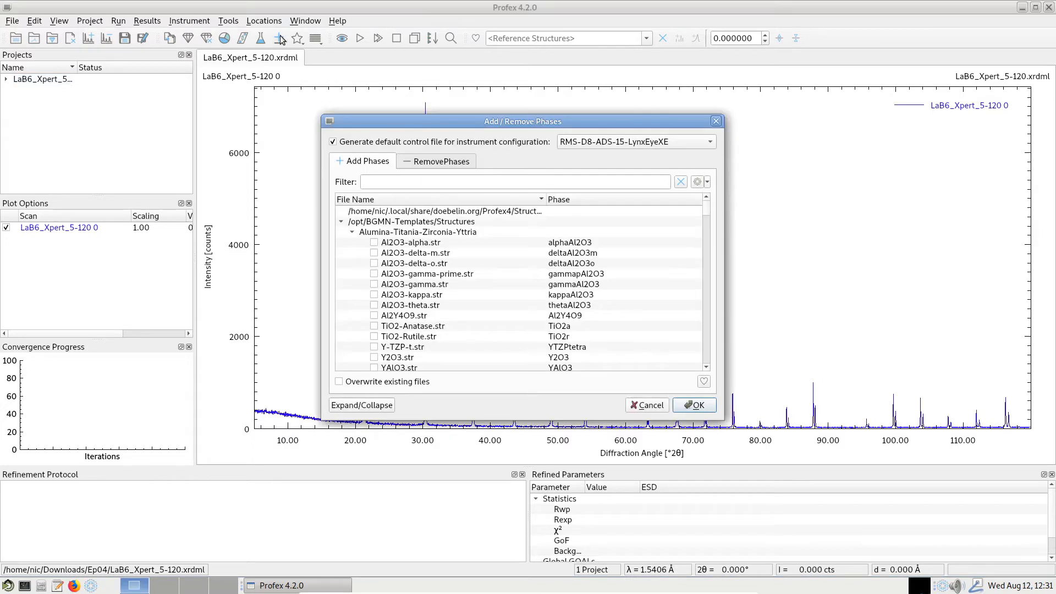
pyautogui.click(493, 181)
pyautogui.write('lab')
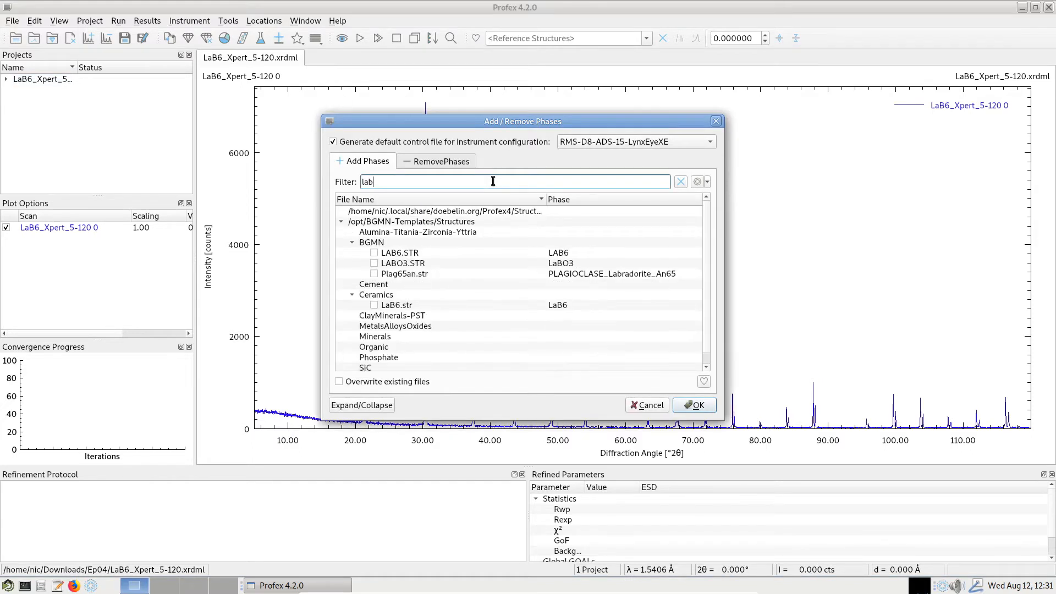
pyautogui.click(373, 305)
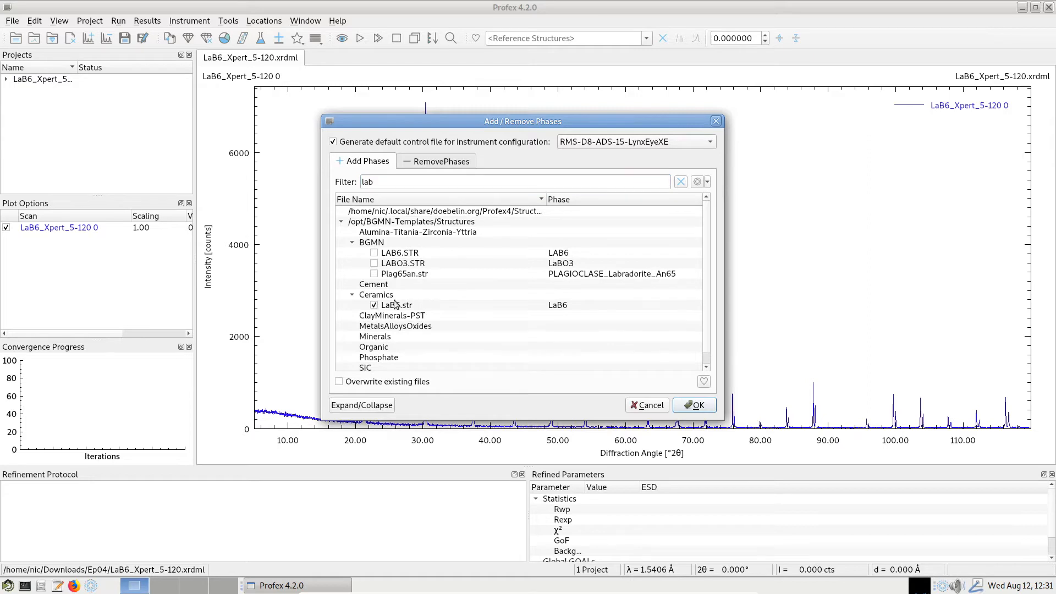
pyautogui.click(592, 146)
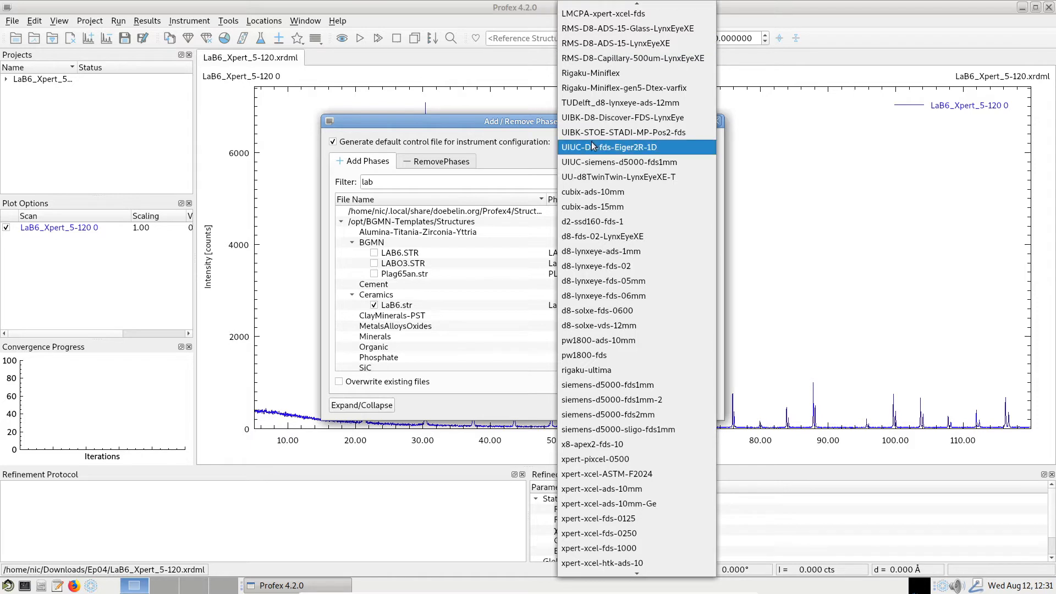
pyautogui.click(625, 44)
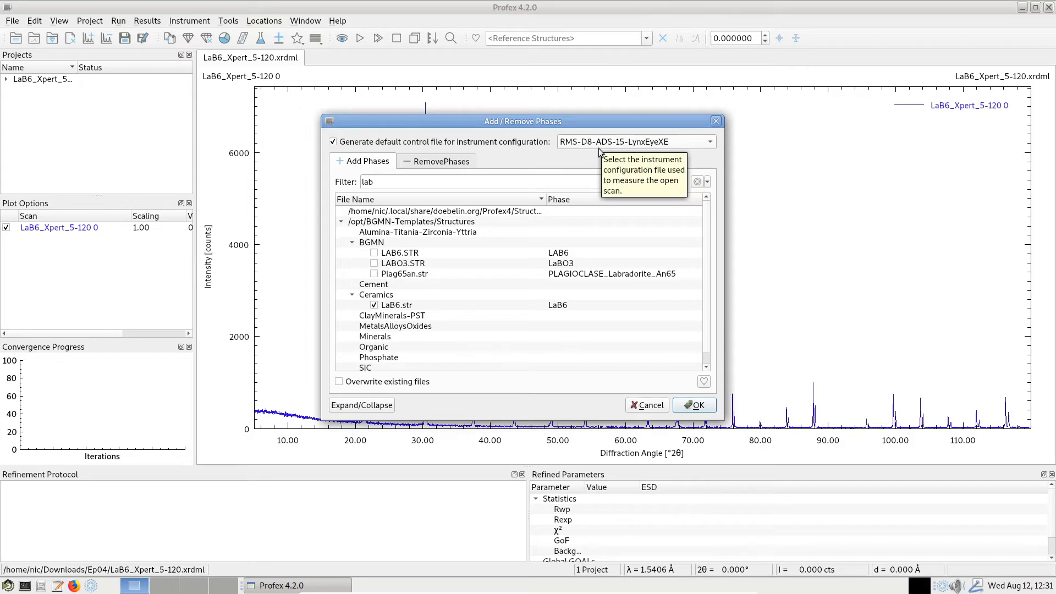
pyautogui.click(698, 406)
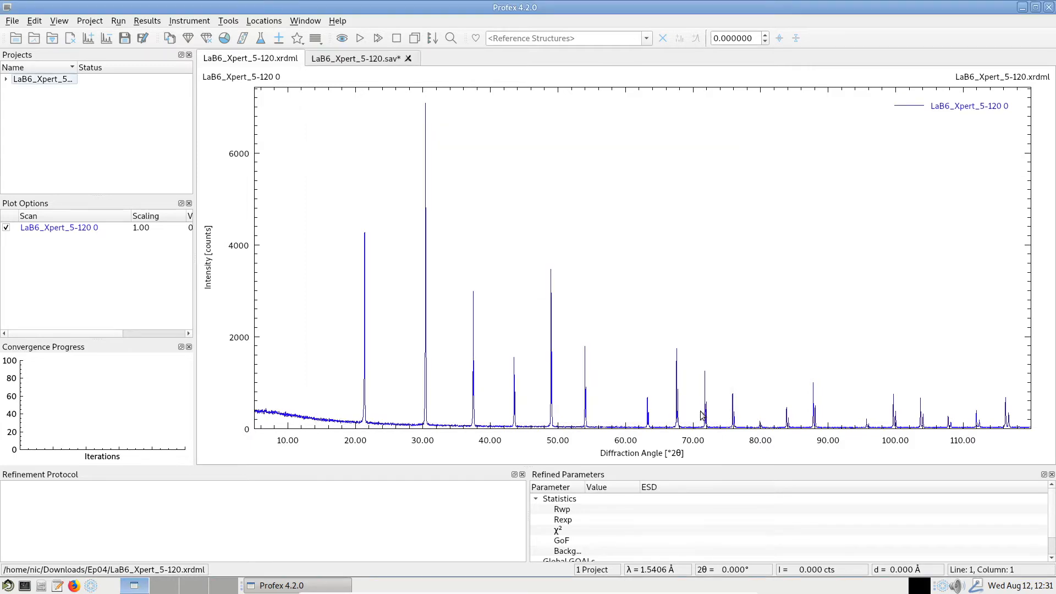
pyautogui.click(360, 38)
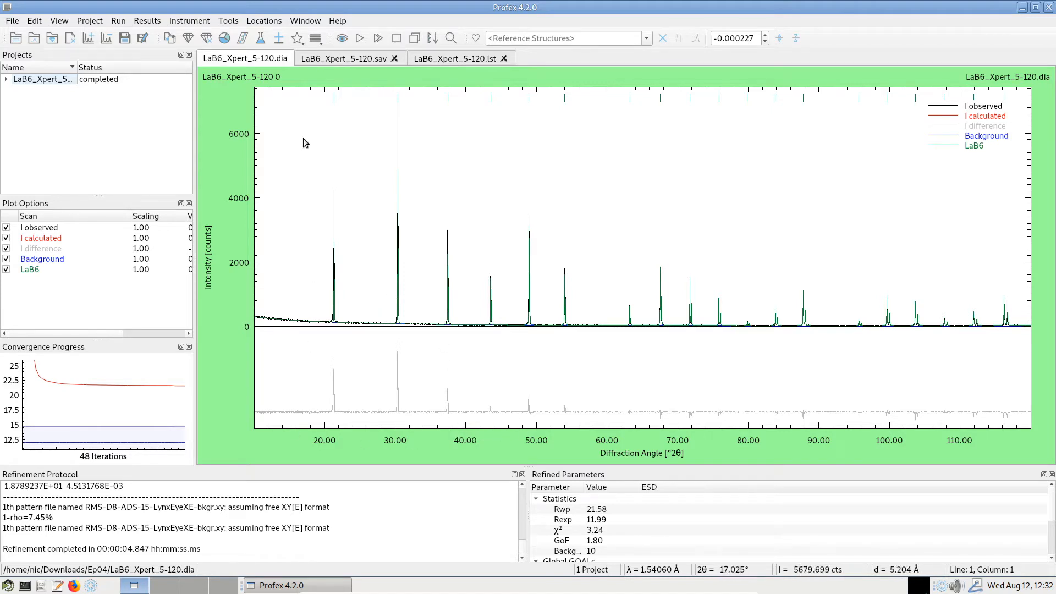
# Step: Compare the observed pattern with the LaB6 curve at the first peak near 21.4° and the last peaks near 116°
pyautogui.moveTo(318, 153); pyautogui.dragTo(361, 435)
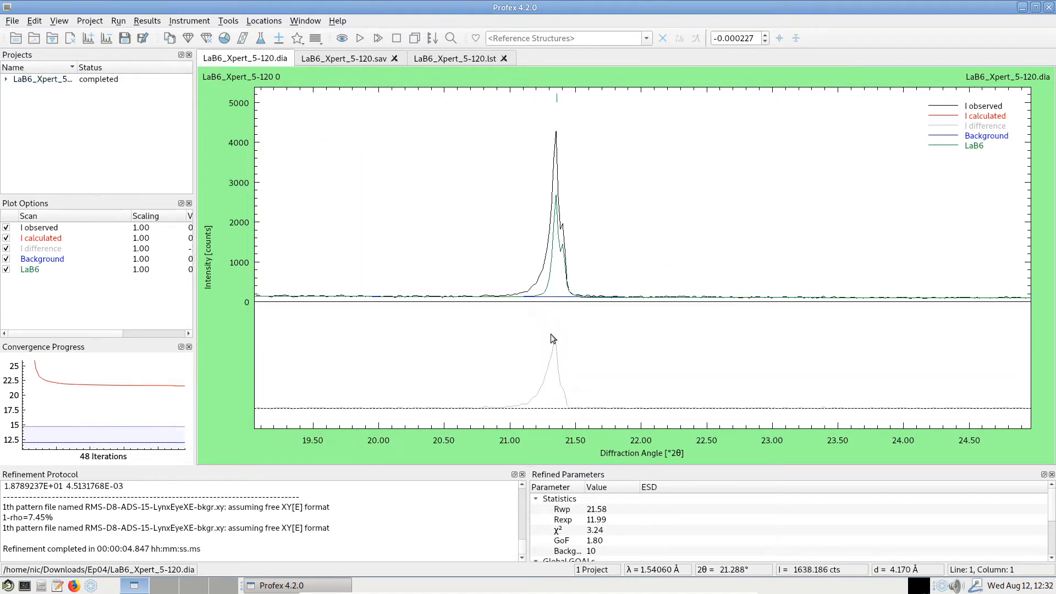
pyautogui.click(69, 269)
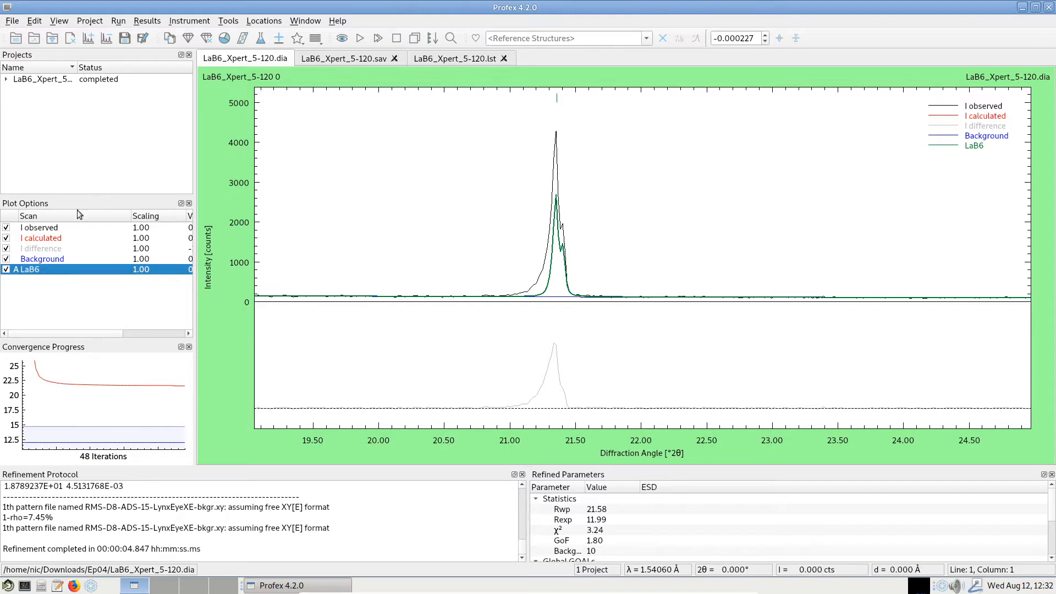
pyautogui.click(59, 227)
pyautogui.rightClick(480, 230)
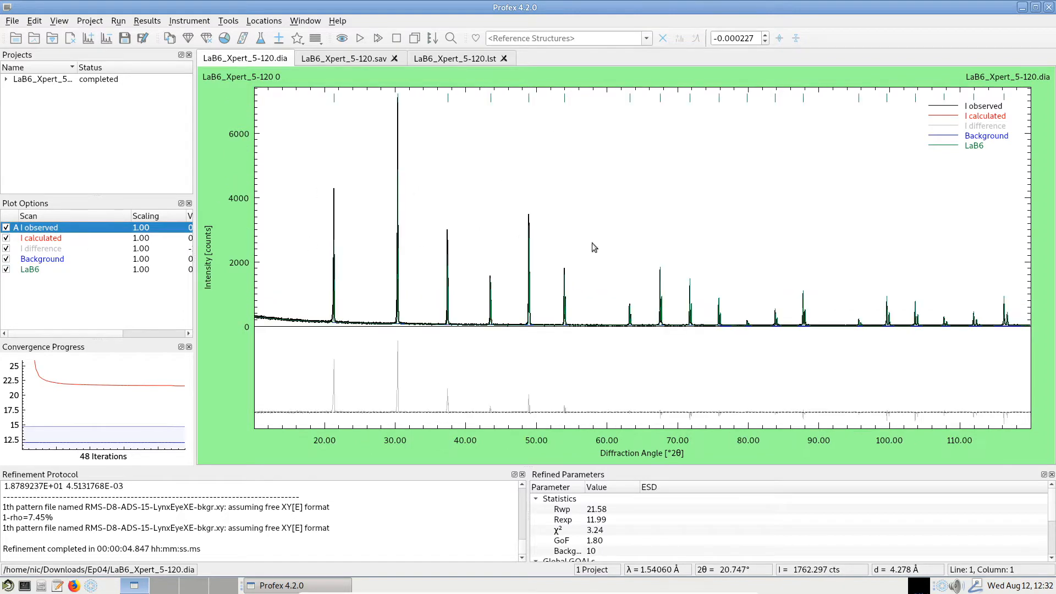
pyautogui.moveTo(983, 283); pyautogui.dragTo(1028, 448)
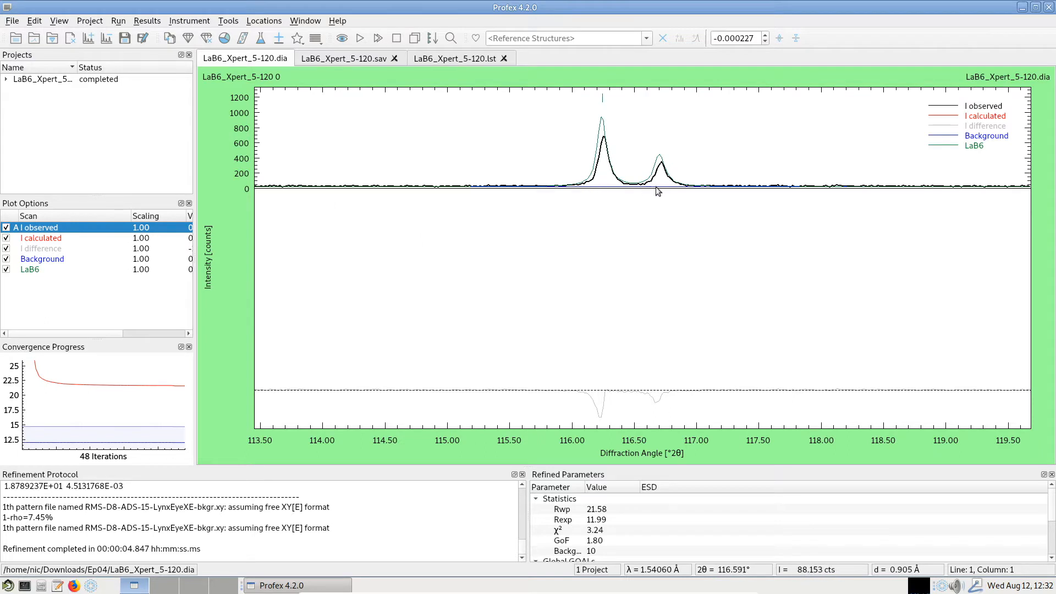
pyautogui.click(92, 270)
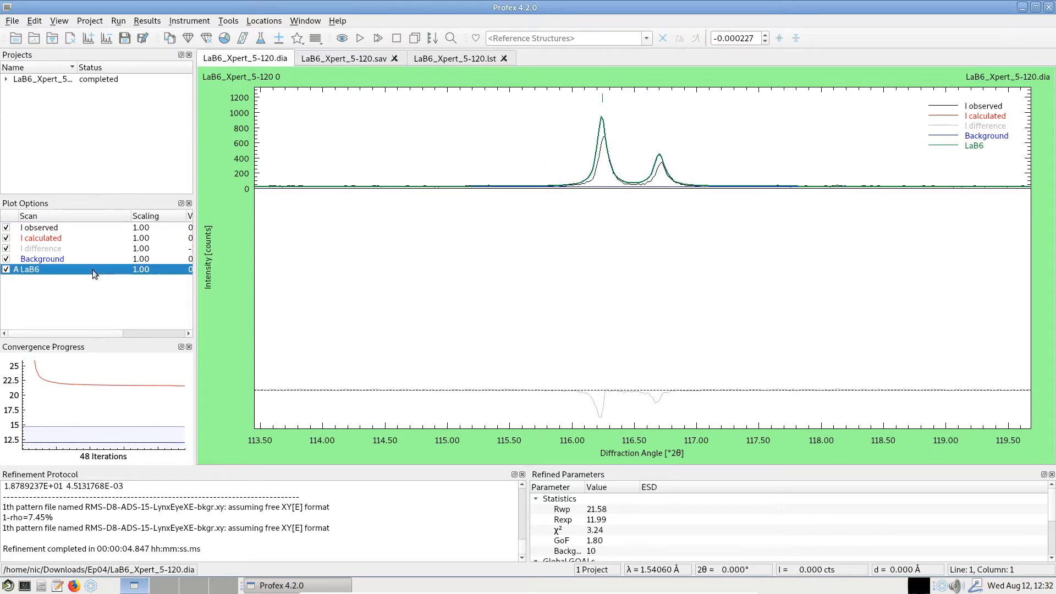
pyautogui.rightClick(374, 262)
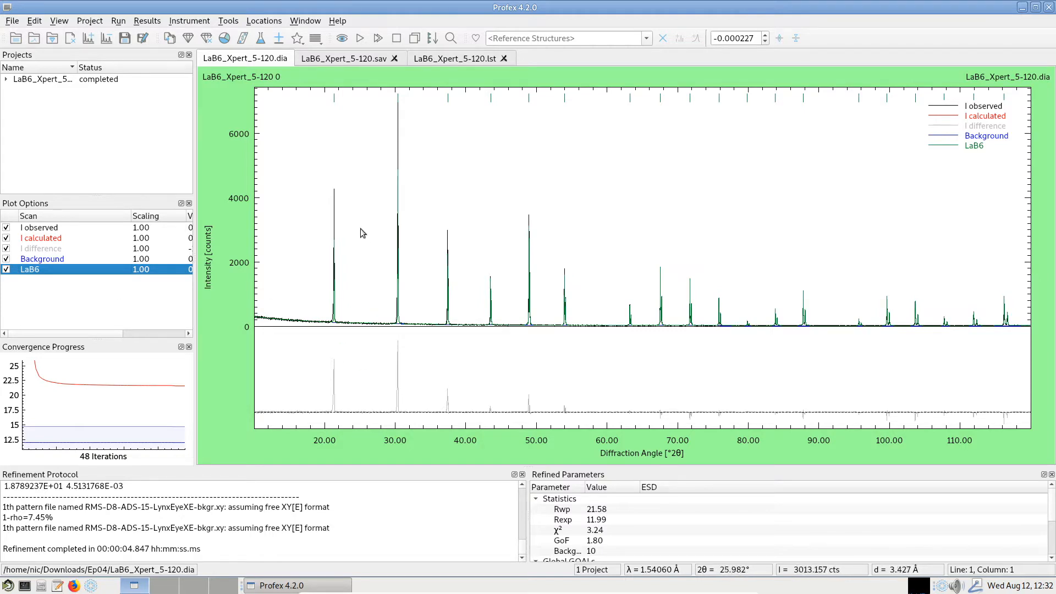
pyautogui.moveTo(319, 154); pyautogui.dragTo(353, 443)
pyautogui.scroll(5, 595, 263)
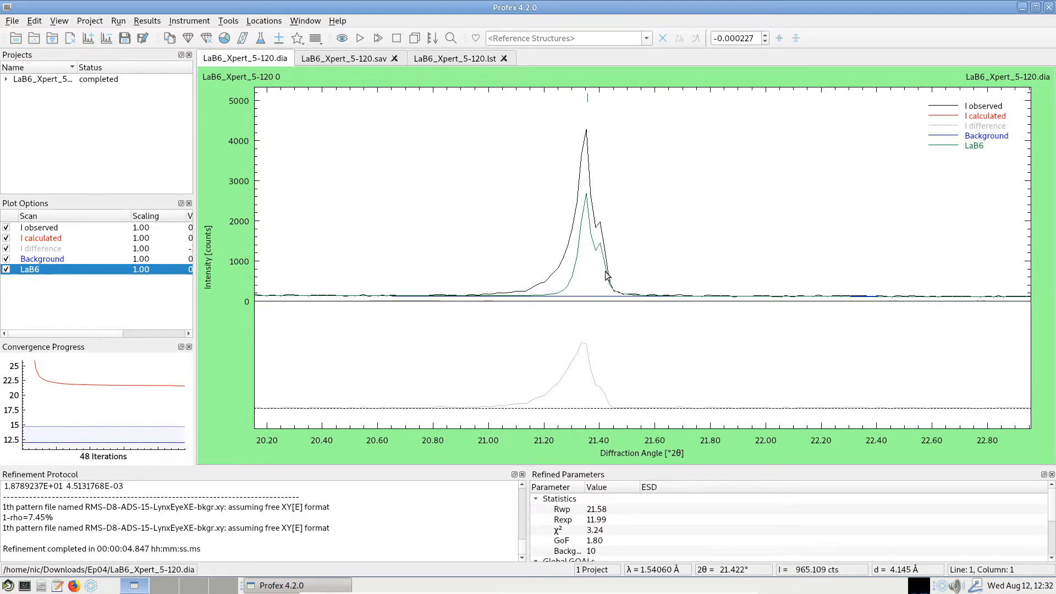
pyautogui.rightClick(470, 151)
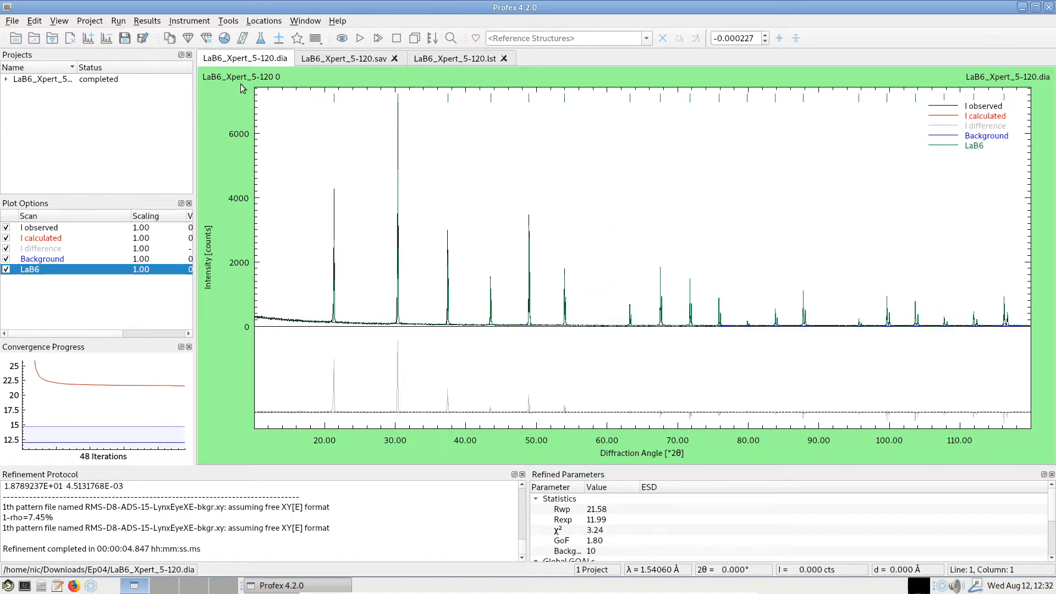
# Step: Open the LaB6.str structure file and add the line LeBail=1 below the GOAL:LaB6 line
pyautogui.click(191, 39)
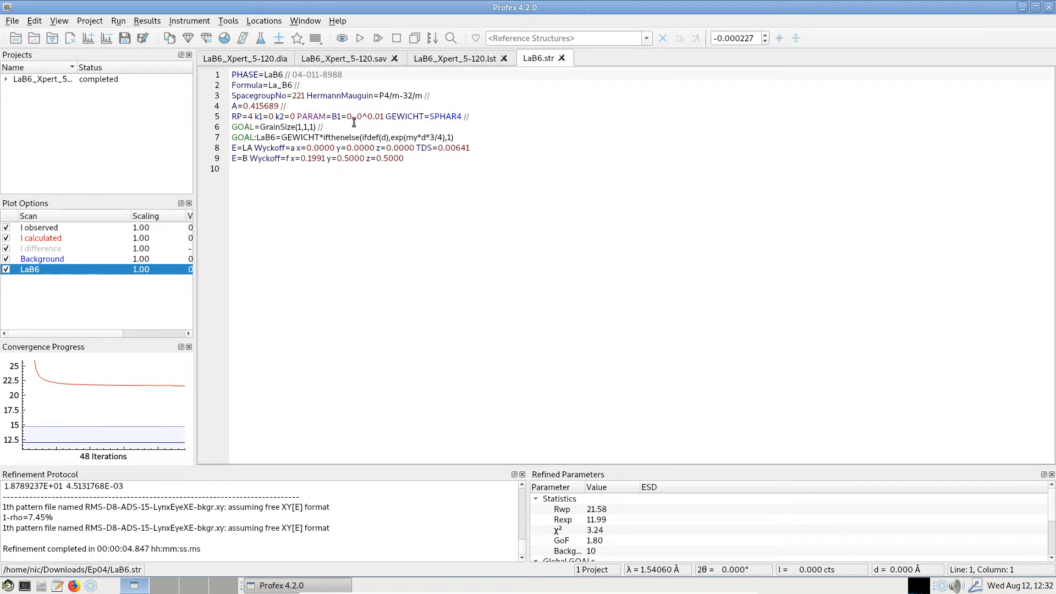
pyautogui.click(472, 137)
pyautogui.press('Return')
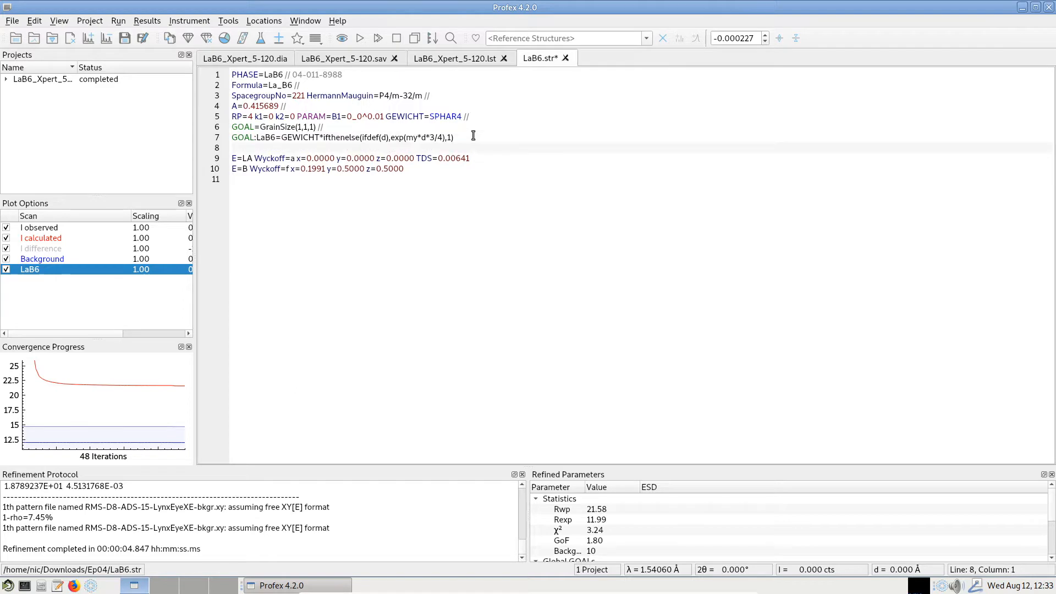
pyautogui.write('LeBail')
pyautogui.press('BackSpace')
pyautogui.press('BackSpace')
# Step: Make lattice parameter A refinable from 0.415689 with limits 0.411532 and 0.419846, and rerun the refinement
pyautogui.click(262, 106)
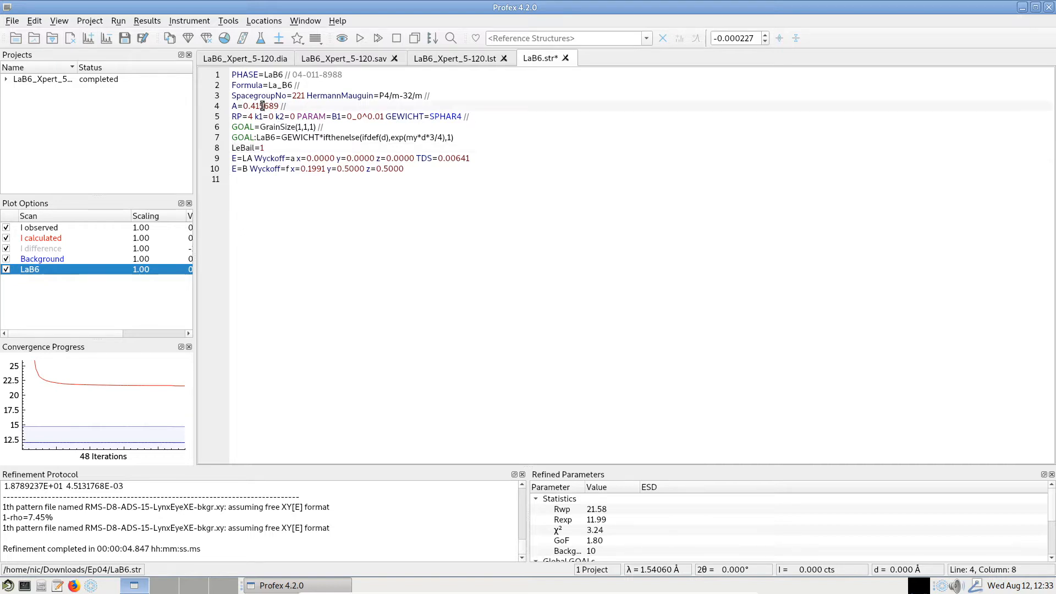
pyautogui.rightClick(262, 106)
pyautogui.click(319, 218)
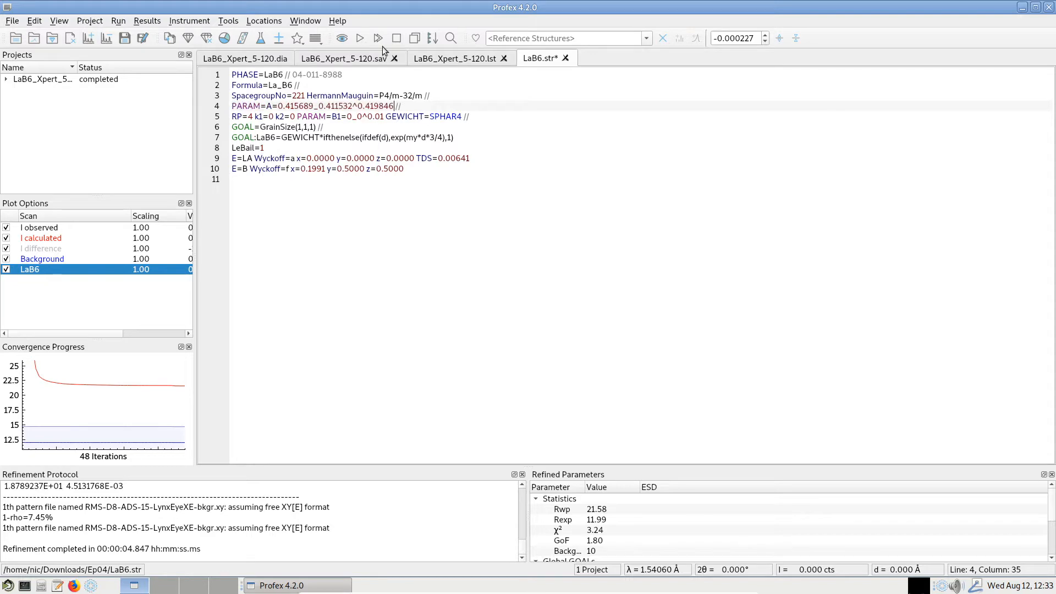
pyautogui.click(360, 39)
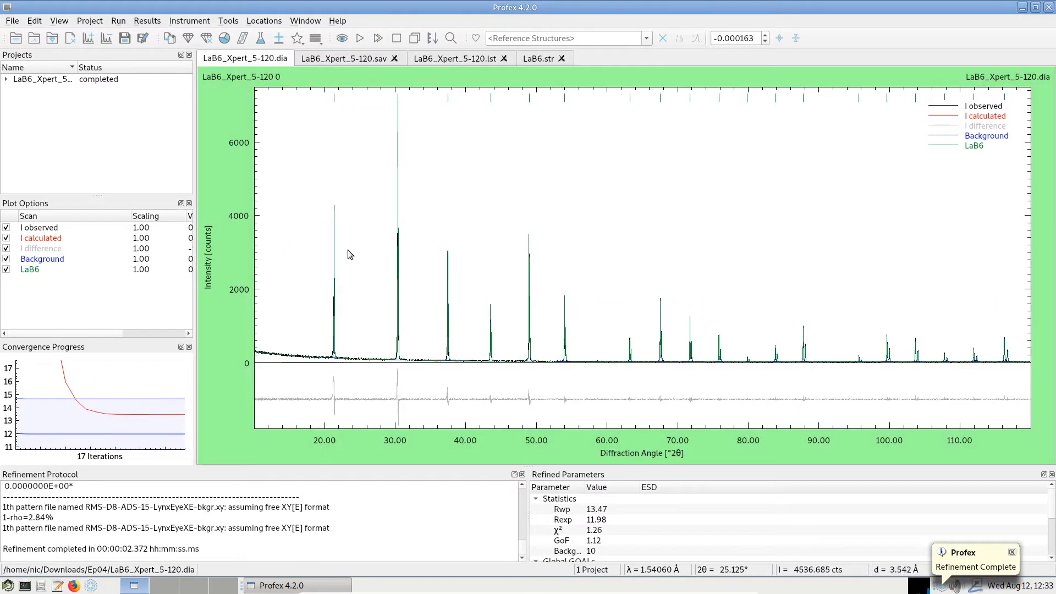
# Step: Examine how the LaB6 curve fits the observed peak near 21.4° in the new refinement, highlighting each scan
pyautogui.moveTo(321, 186); pyautogui.dragTo(355, 440)
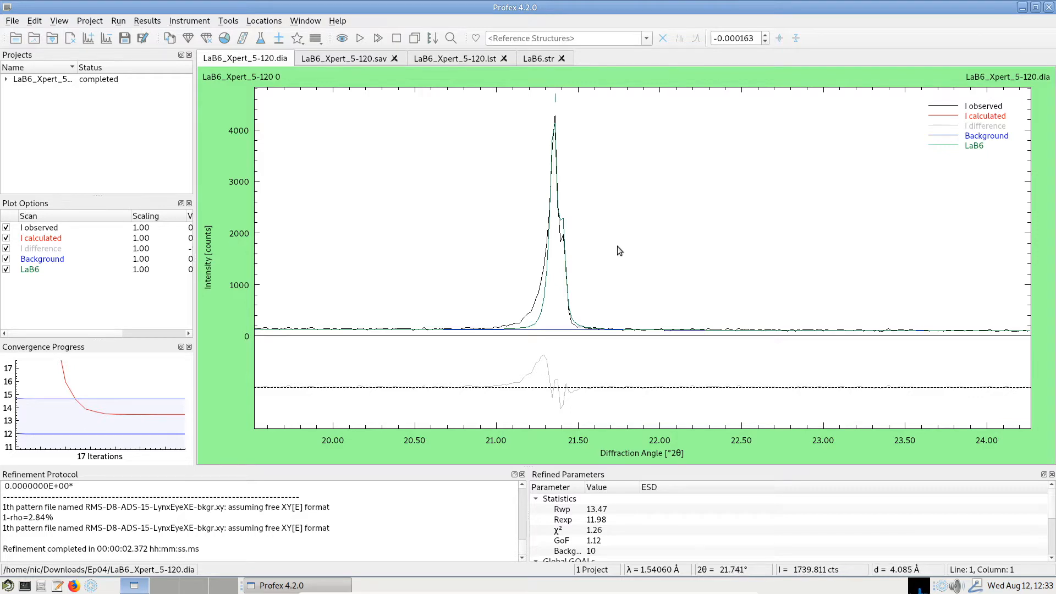
pyautogui.scroll(4, 535, 248)
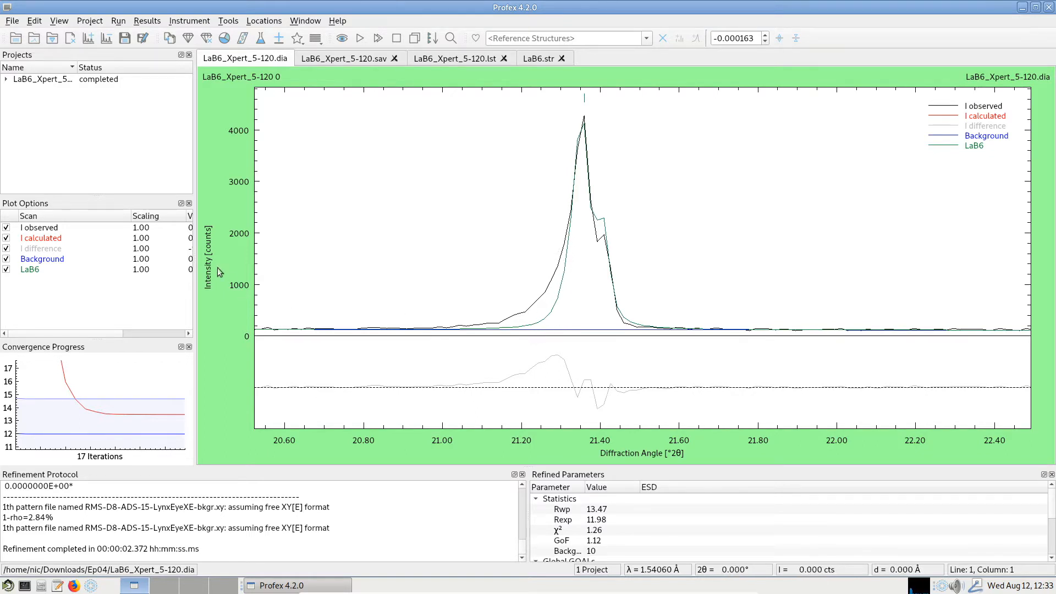
pyautogui.click(29, 230)
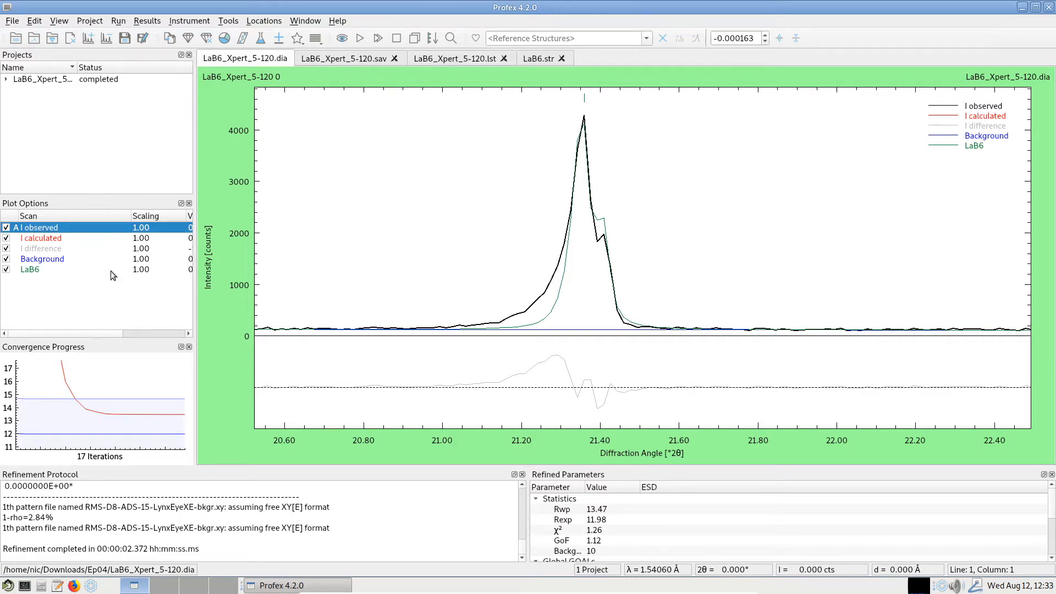
pyautogui.click(46, 269)
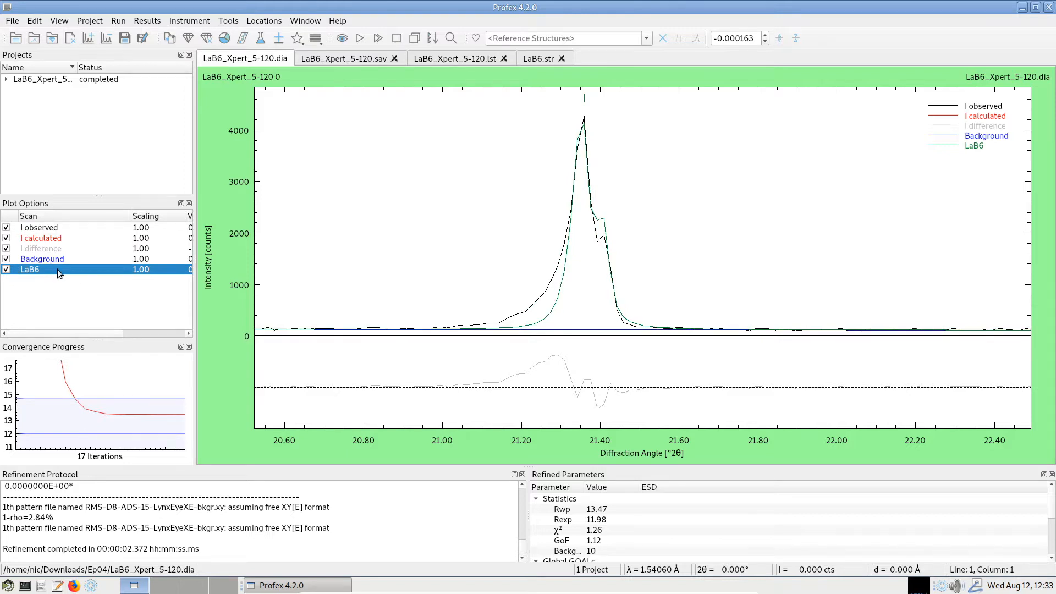
pyautogui.rightClick(478, 259)
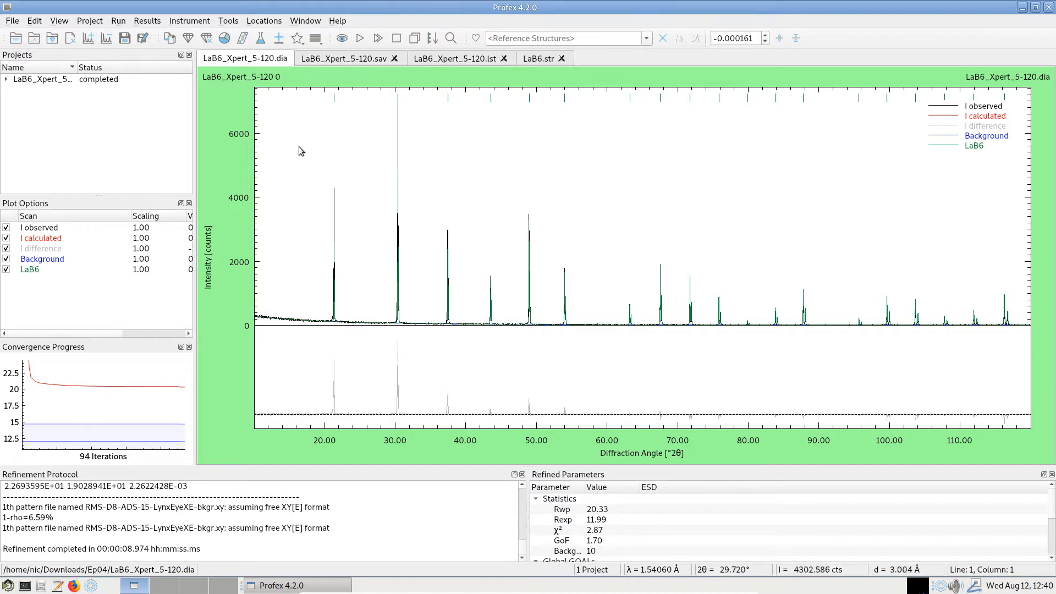
# Step: Open the current FPA instrument configuration and review the parameters of the primary slits, beam mask, beam knife and anti-scatter slit
pyautogui.click(189, 22)
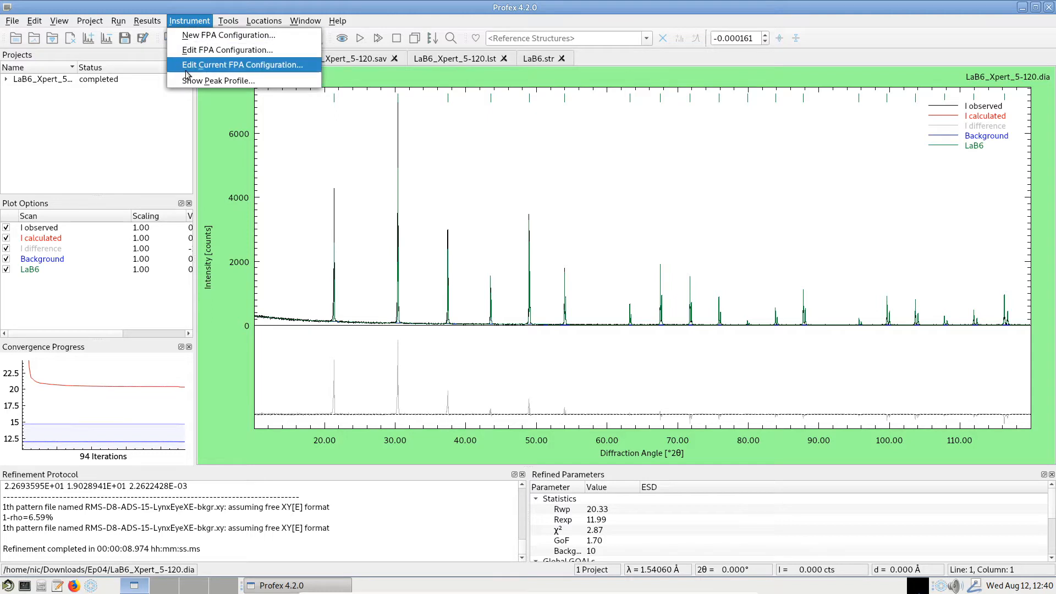
pyautogui.click(247, 65)
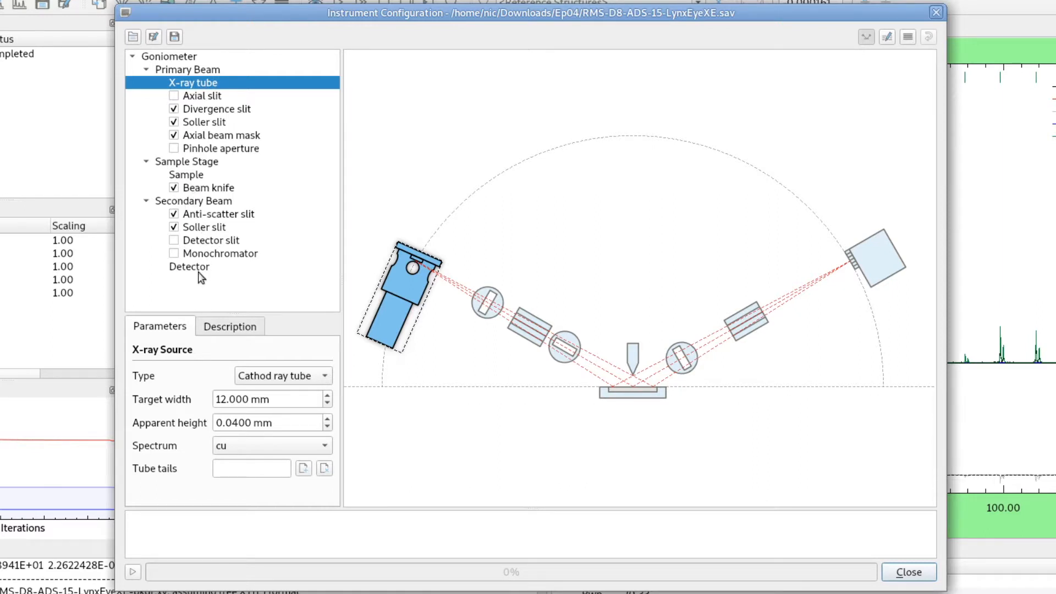
pyautogui.click(206, 96)
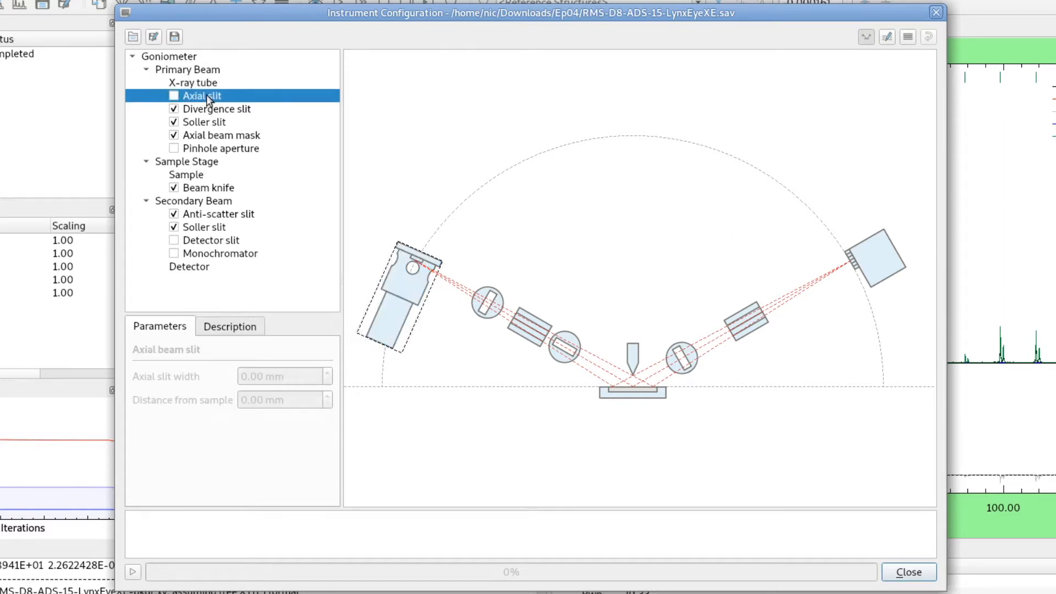
pyautogui.click(212, 110)
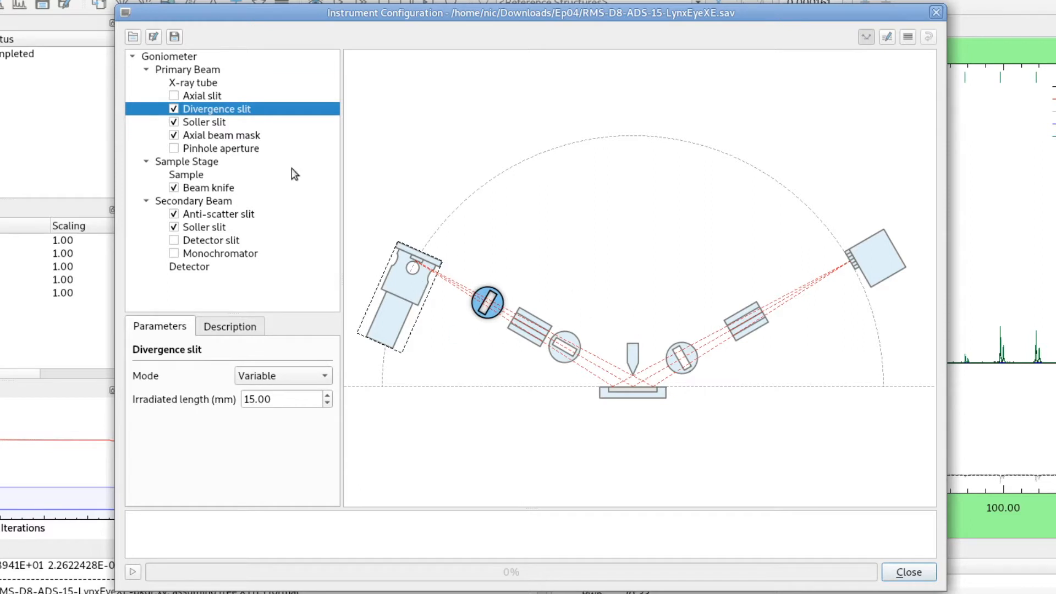
pyautogui.click(206, 123)
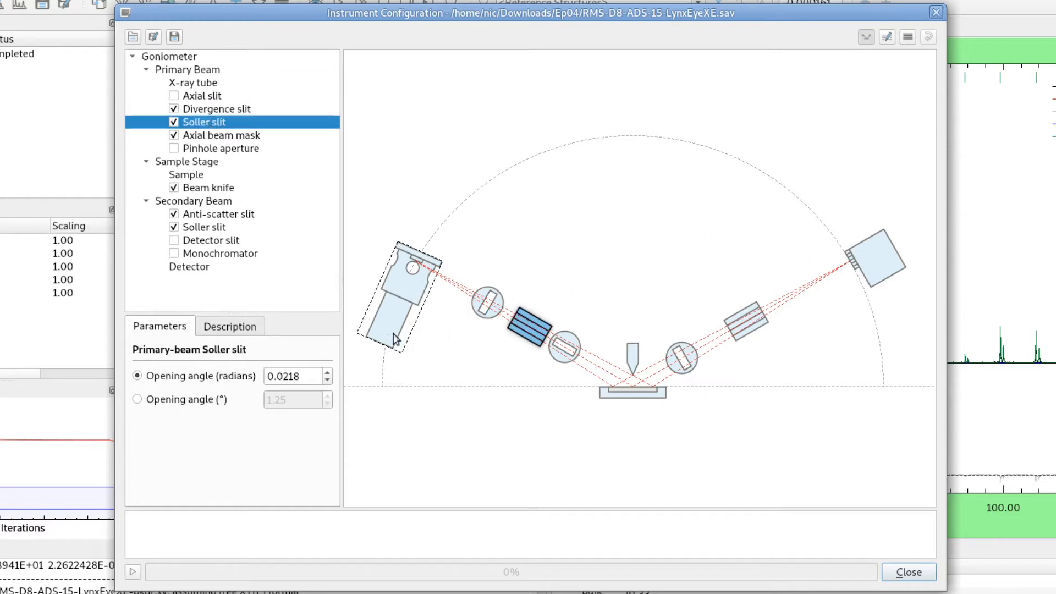
pyautogui.click(572, 345)
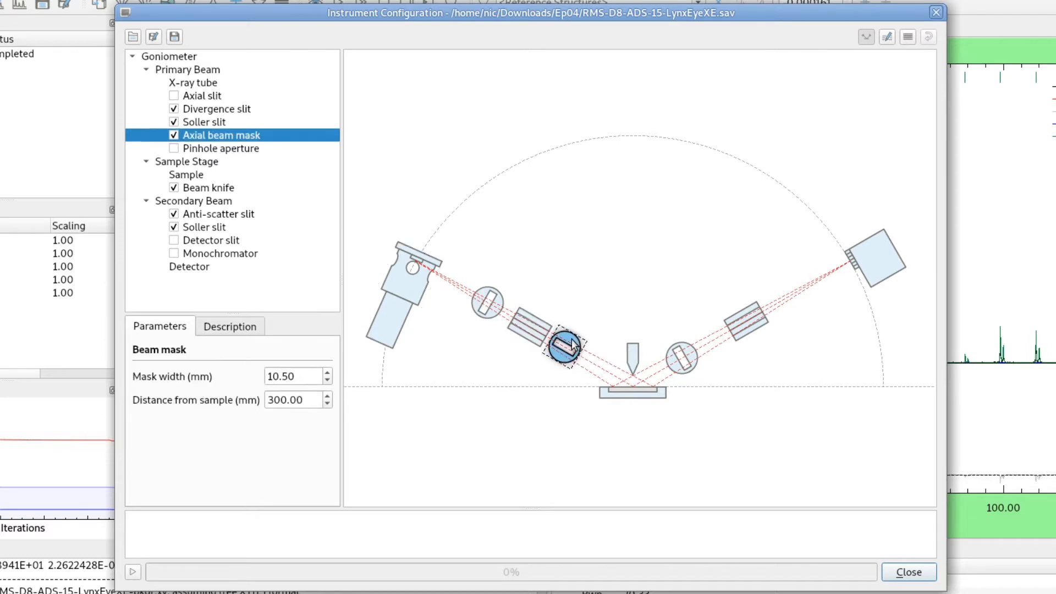
pyautogui.click(634, 353)
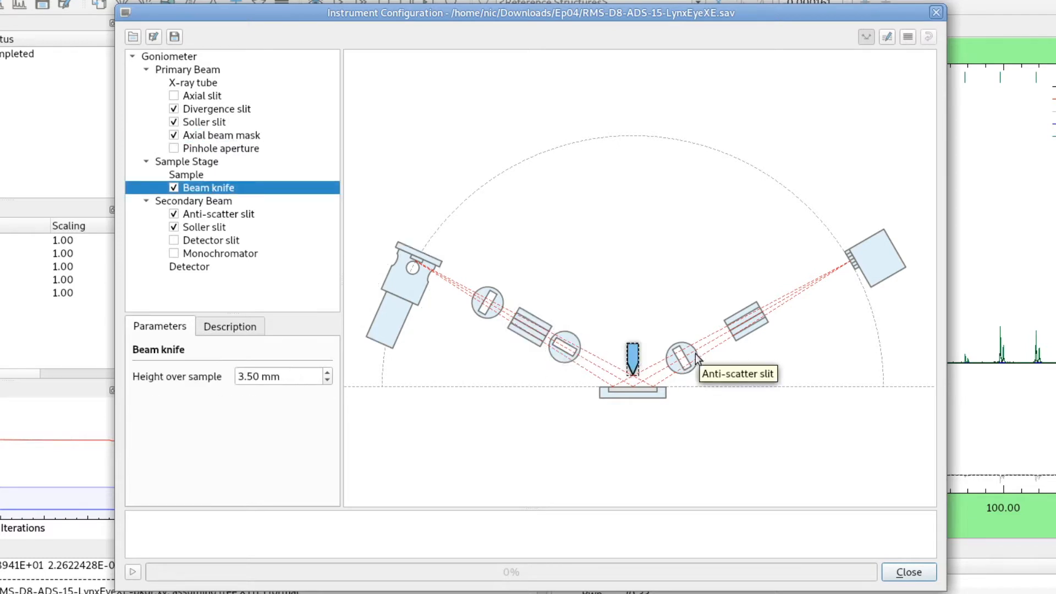
pyautogui.click(694, 358)
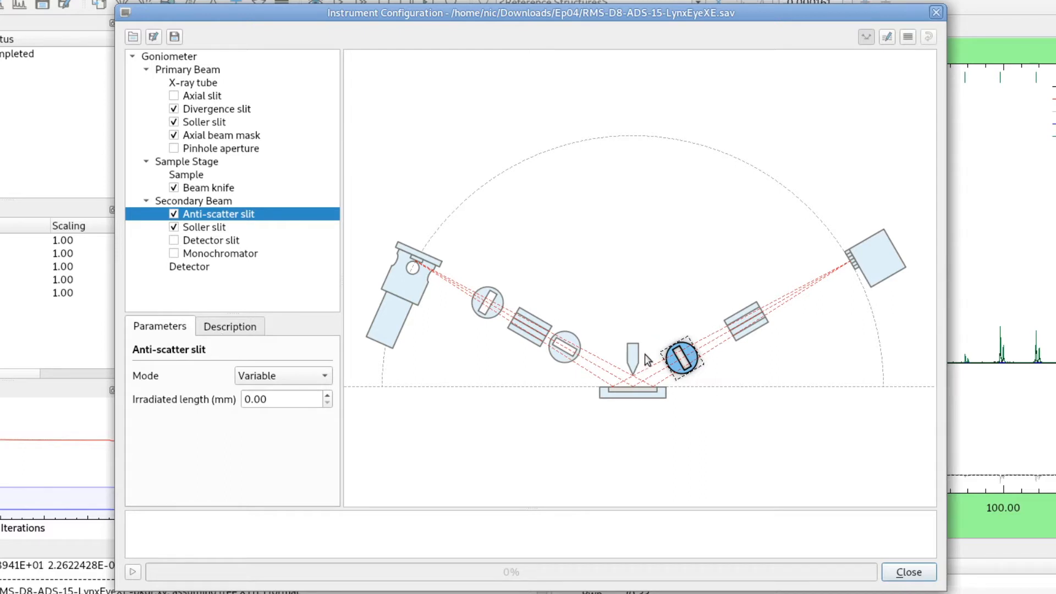
# Step: Review the X-ray tube's parameters and the source types available for it
pyautogui.click(405, 287)
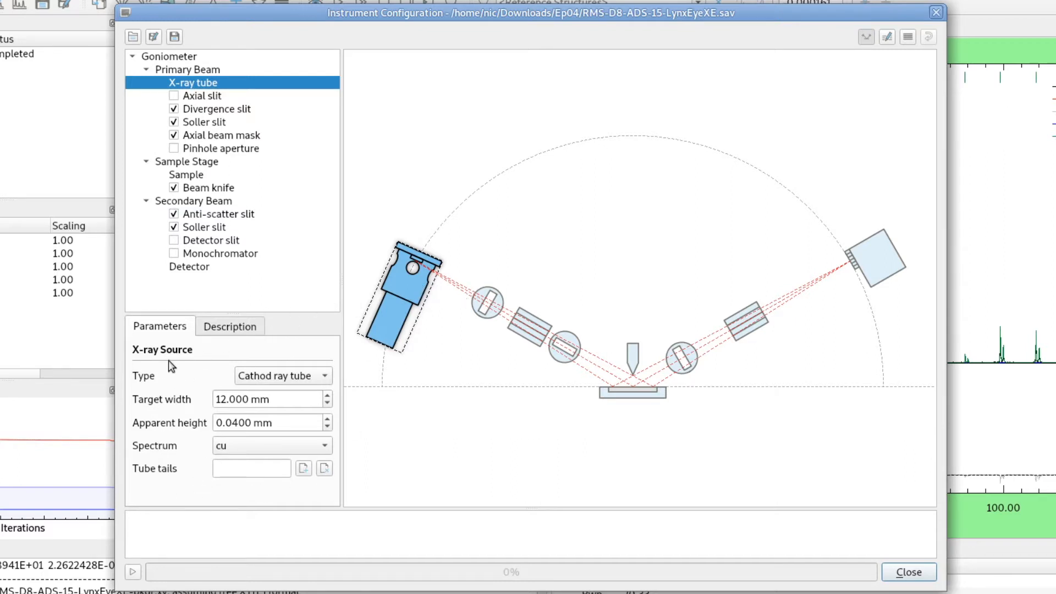
pyautogui.click(257, 380)
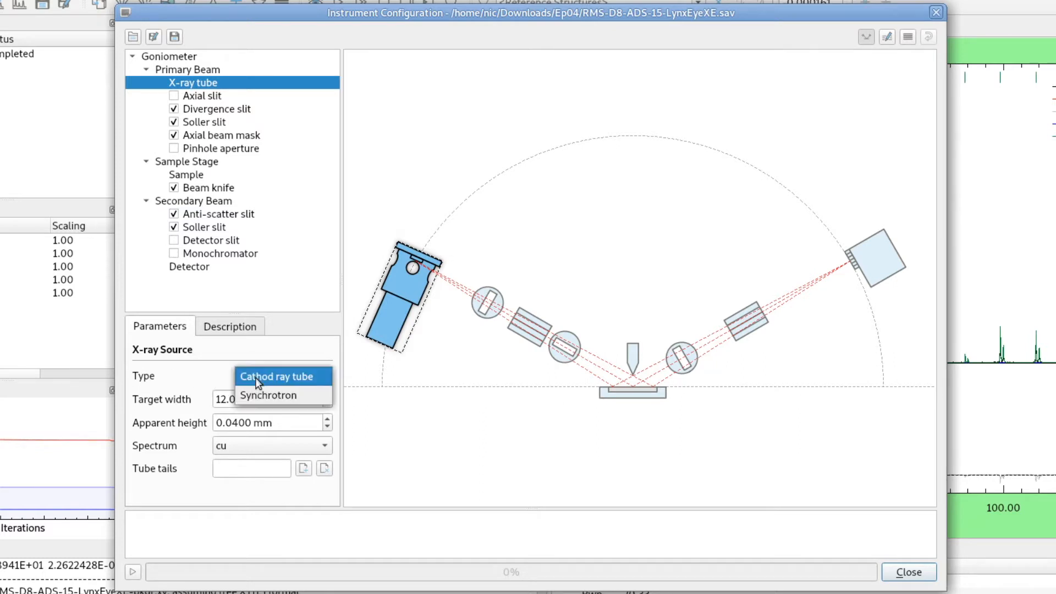
pyautogui.click(320, 380)
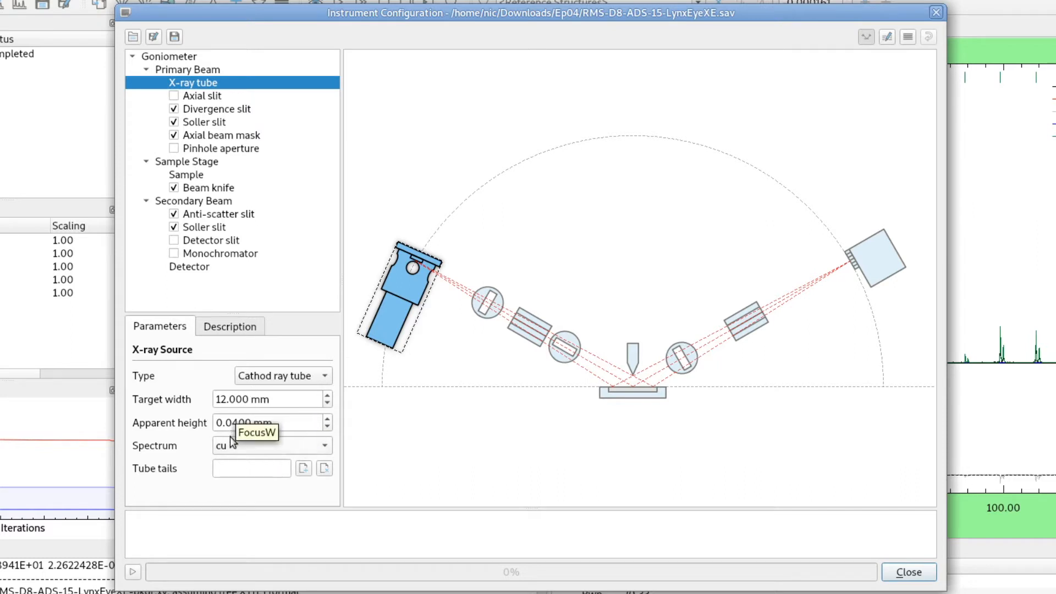
# Step: Read the descriptions of the divergence slit, Soller slit, beam mask and X-ray tube, including target width and apparent height, and return to the tube's parameters
pyautogui.click(221, 330)
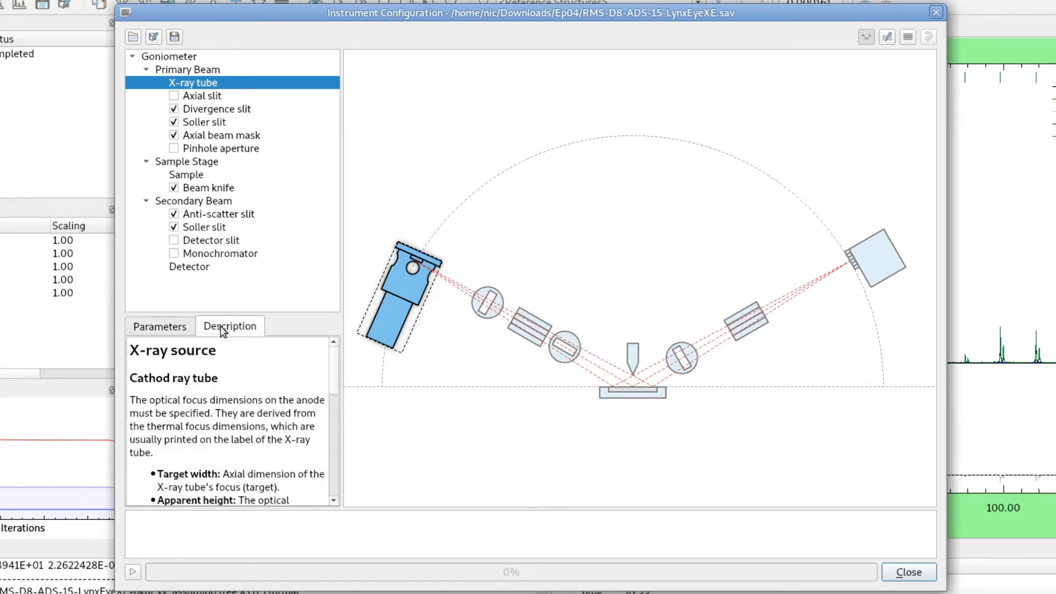
pyautogui.click(482, 305)
pyautogui.click(533, 331)
pyautogui.click(574, 336)
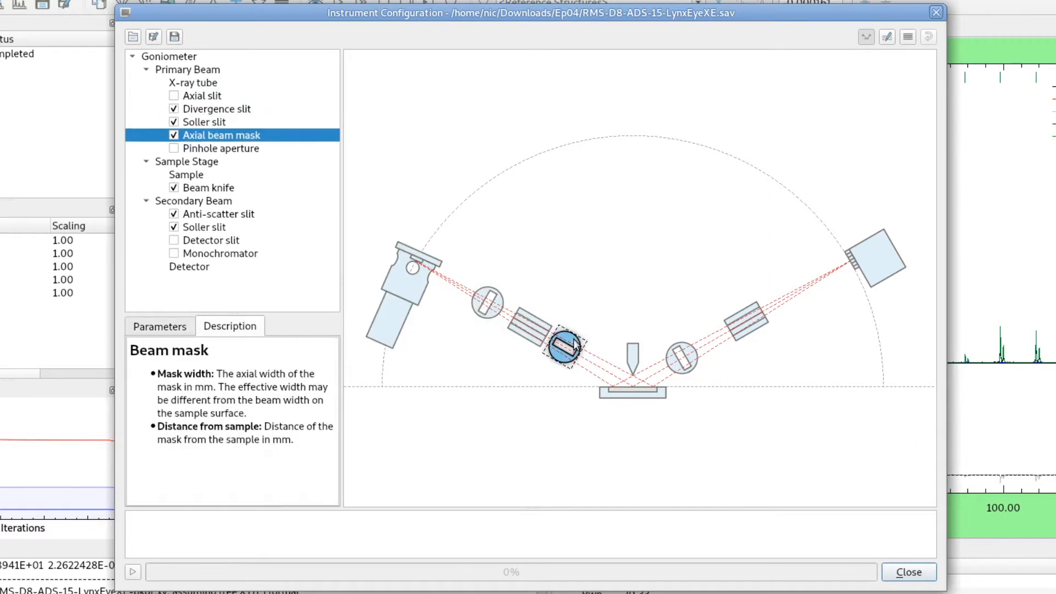
pyautogui.click(407, 295)
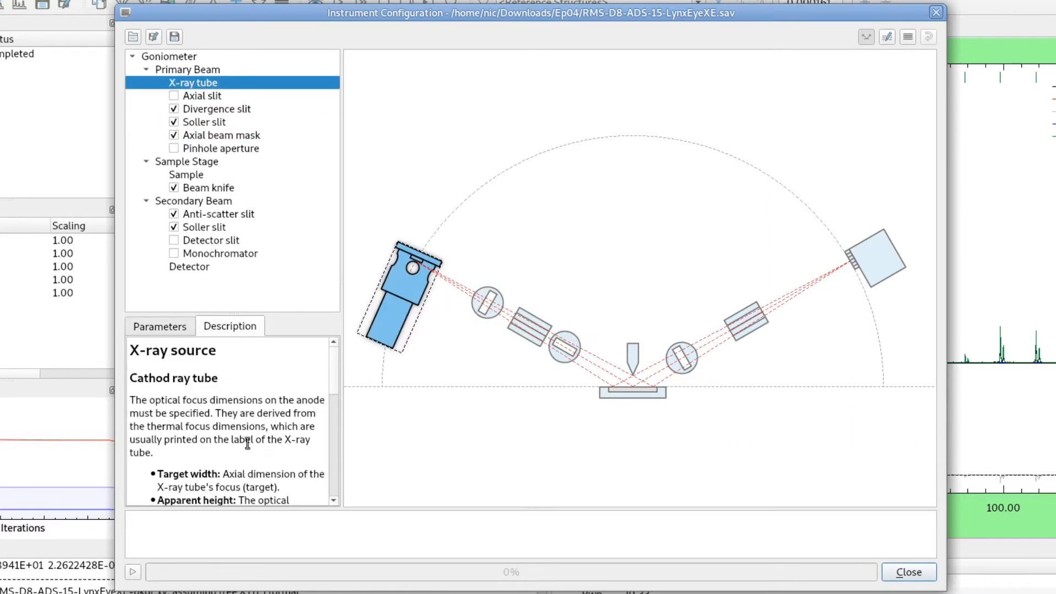
pyautogui.scroll(-1, 239, 429)
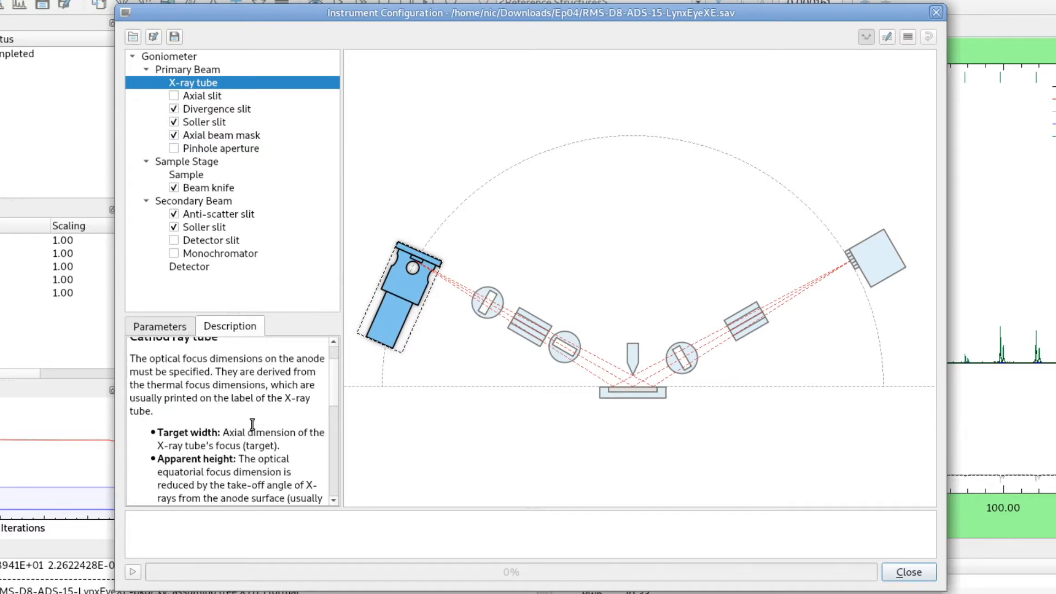
pyautogui.scroll(-1, 239, 429)
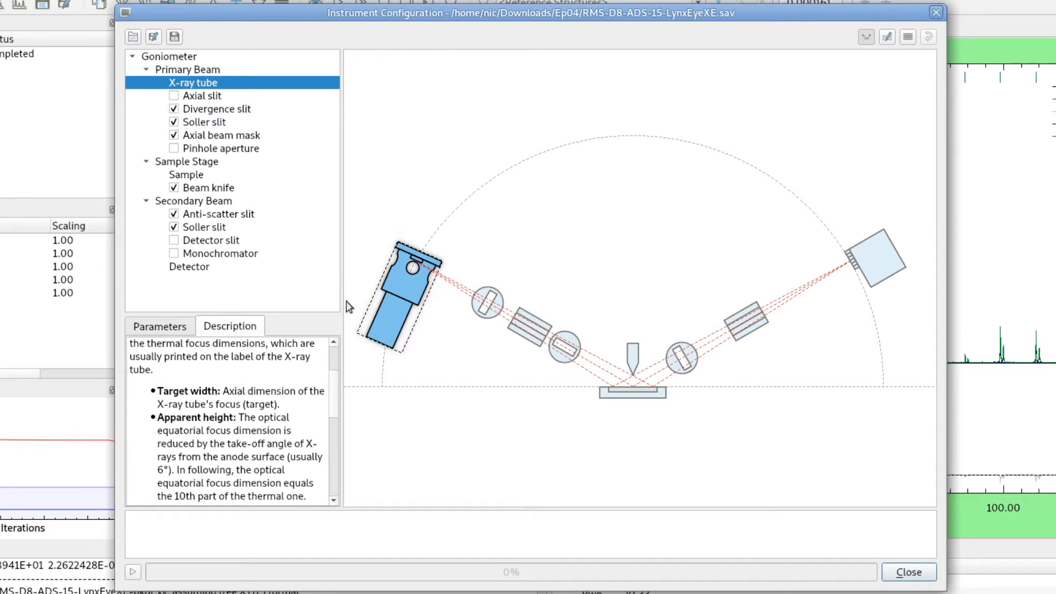
pyautogui.click(158, 330)
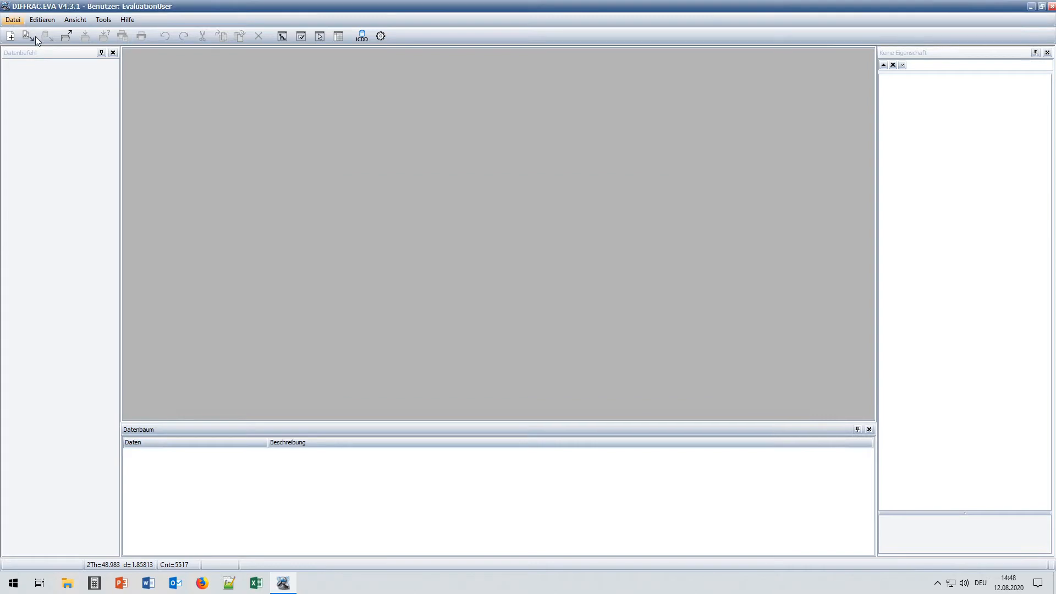
# Step: Switch to DIFFRAC.EVA and import the scan file 200310-05.brml
pyautogui.click(28, 36)
pyautogui.doubleClick(151, 94)
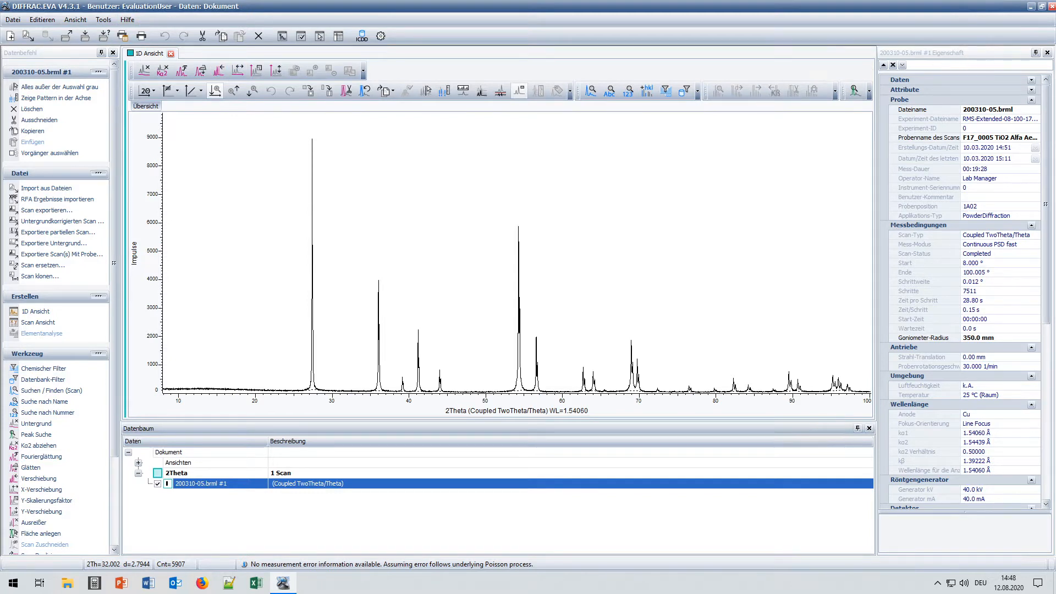
pyautogui.click(77, 20)
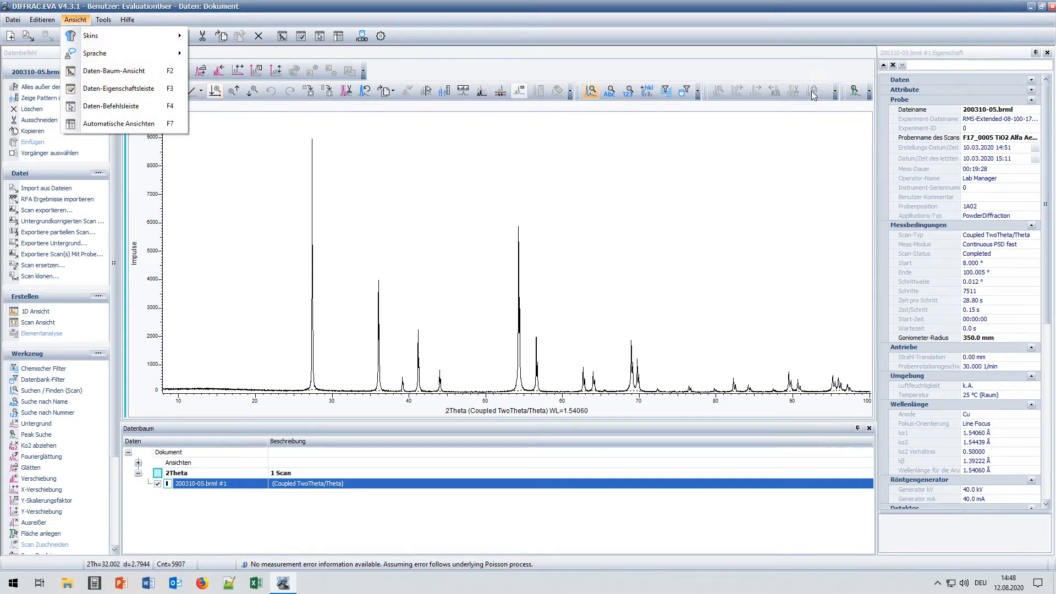
pyautogui.click(877, 138)
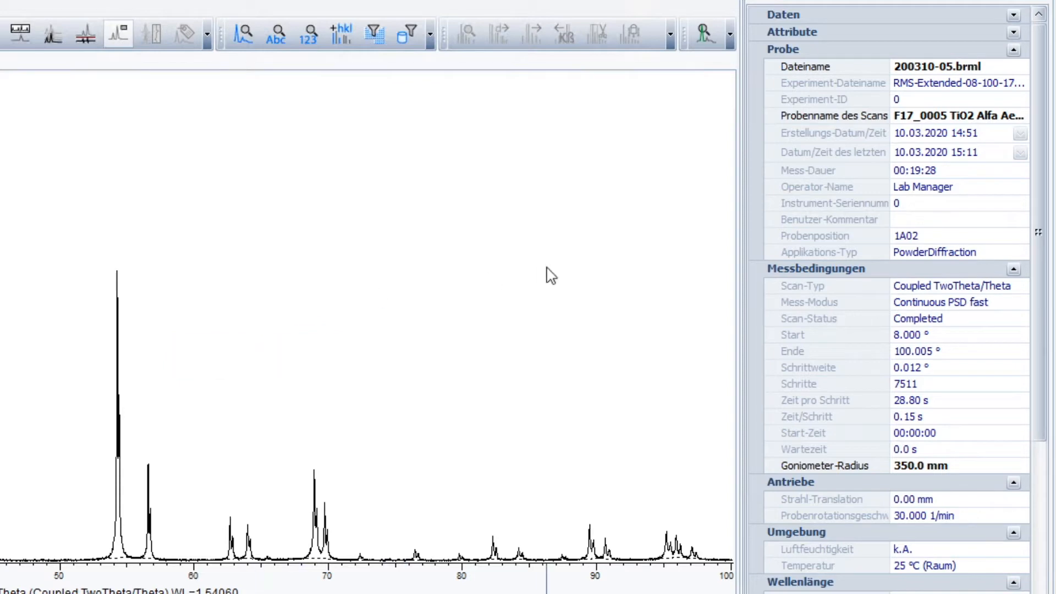
# Step: Examine the scan's properties for goniometer radius, wavelength, detector and slit settings
pyautogui.moveTo(550, 247)
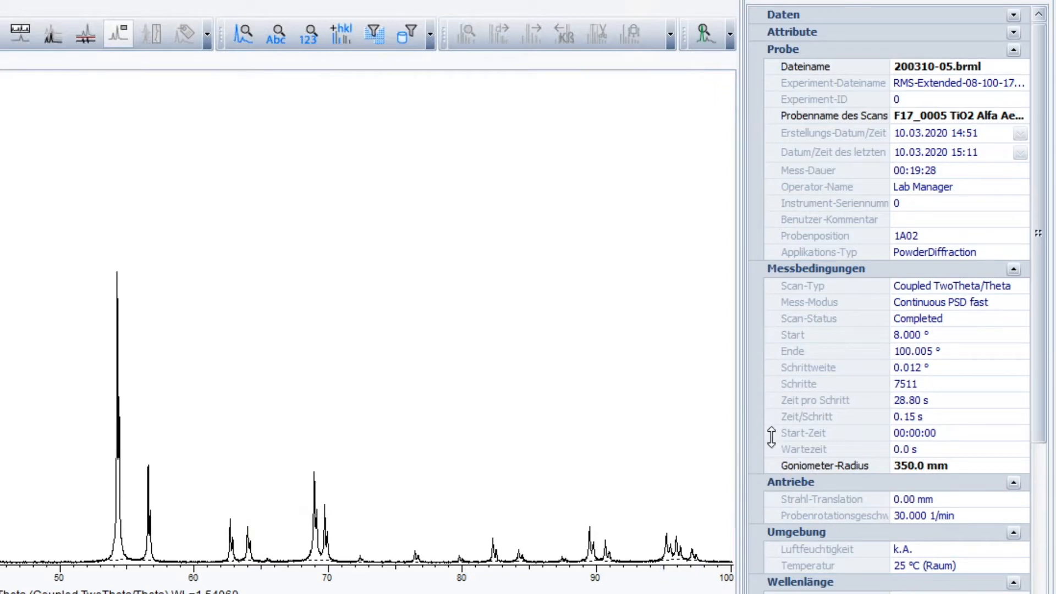
pyautogui.scroll(-10, 767, 428)
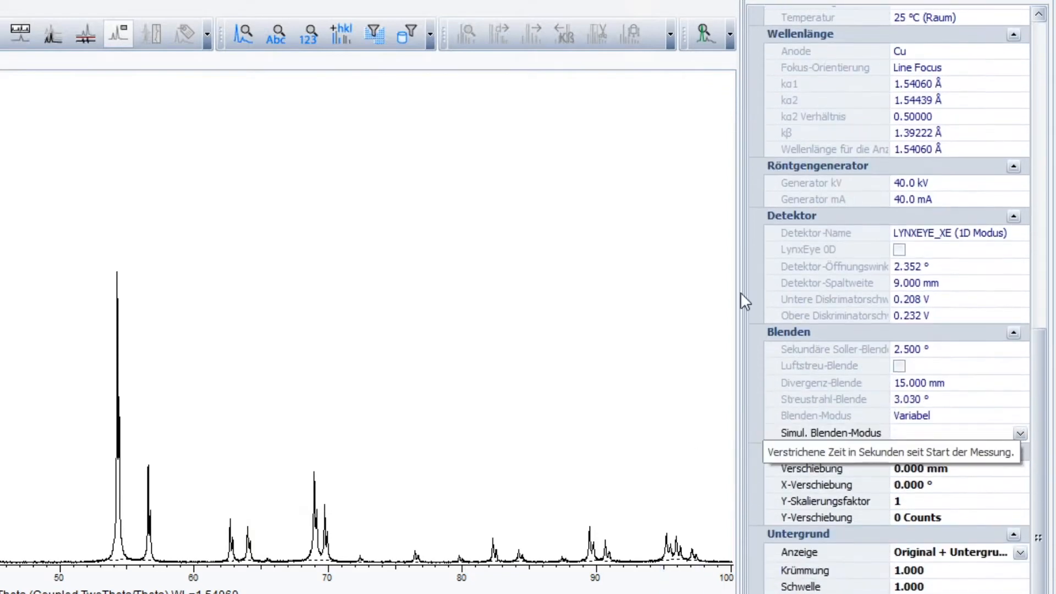
pyautogui.scroll(1, 760, 80)
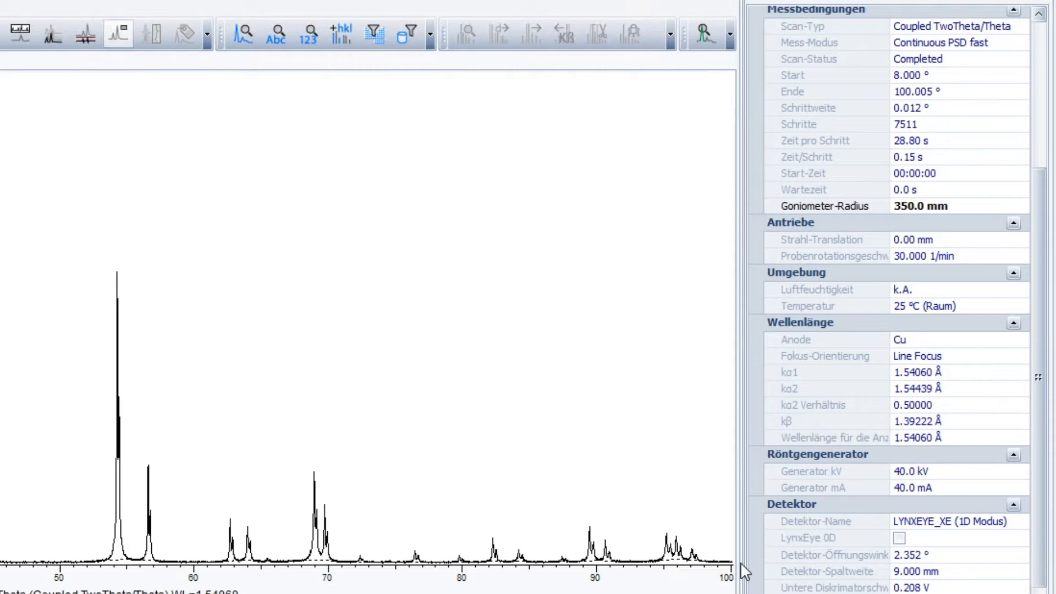
pyautogui.scroll(-6, 755, 570)
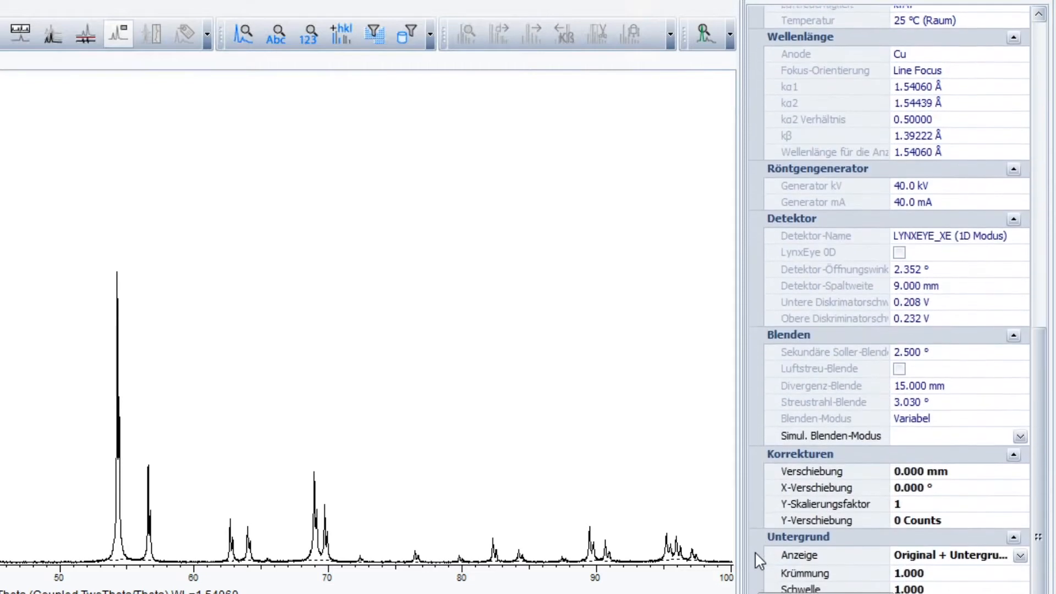
pyautogui.moveTo(777, 355)
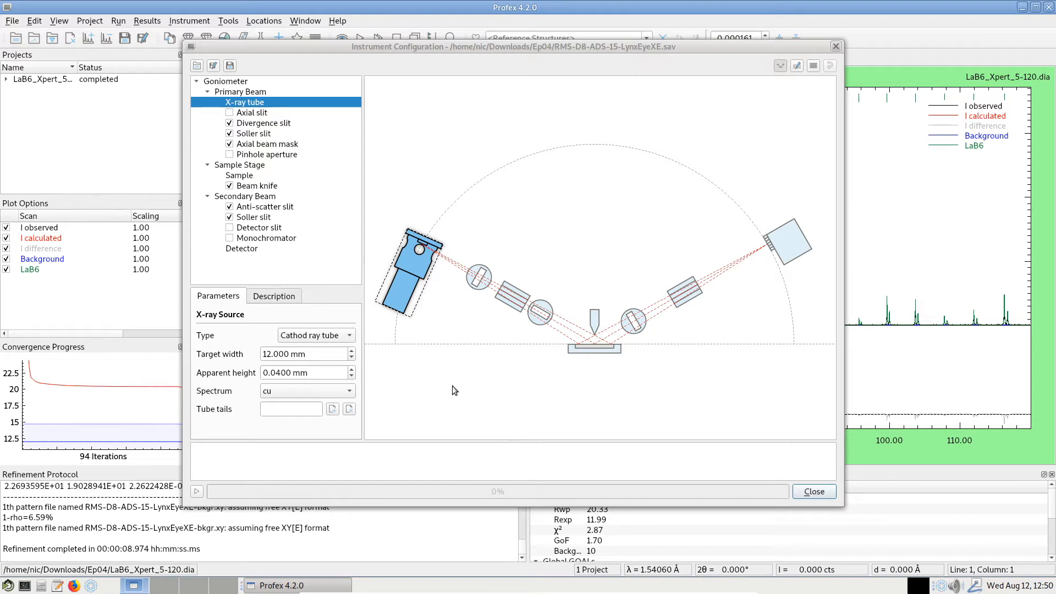
# Step: Back in Profex, open the Ep04 project folder and load its LaB6_Xpert_5-120.xrdml file in Firefox
pyautogui.click(264, 24)
pyautogui.click(271, 33)
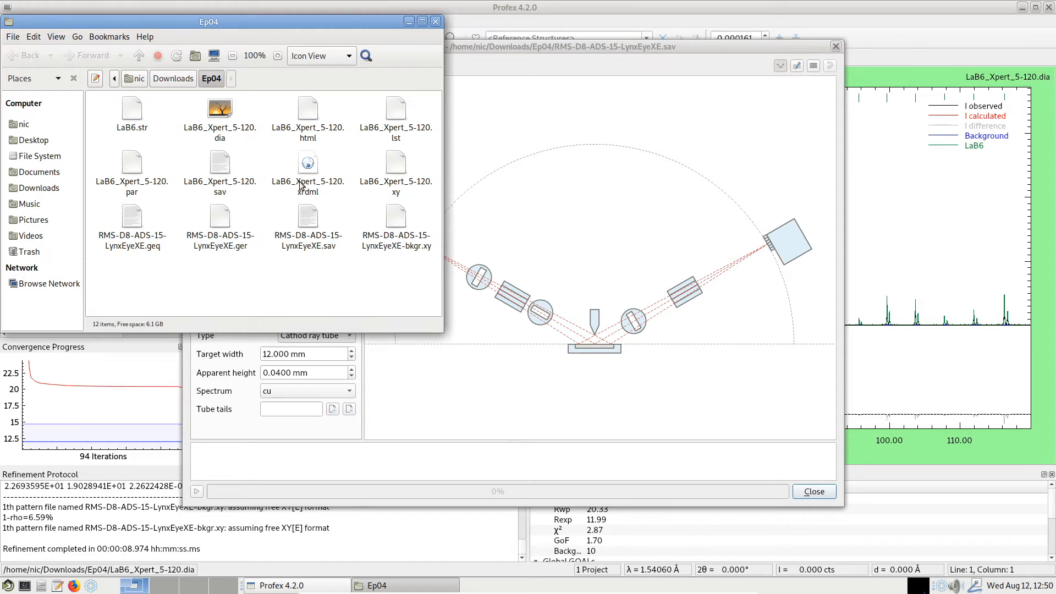
pyautogui.click(73, 586)
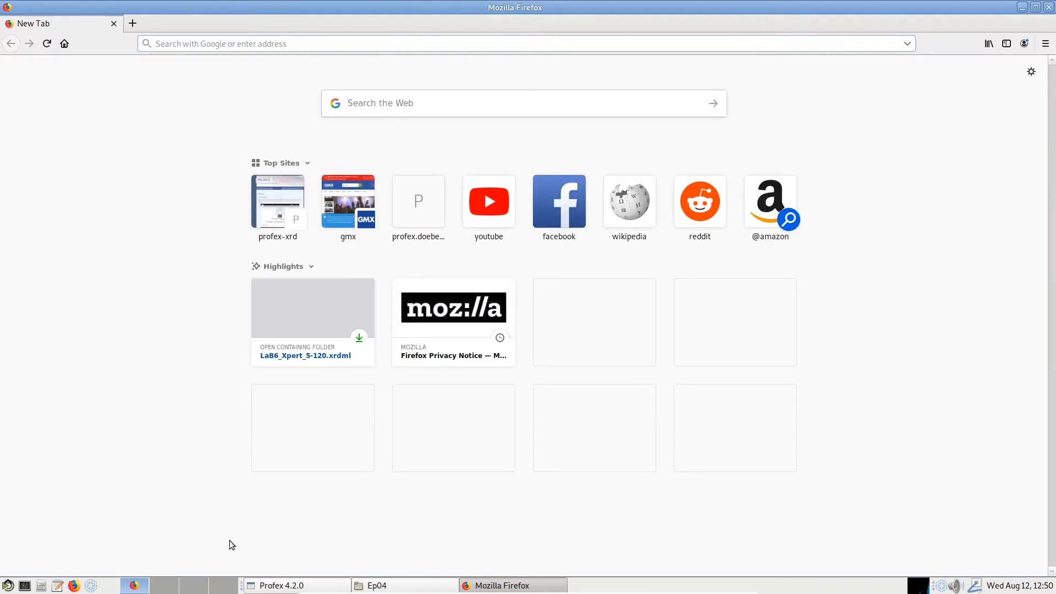
pyautogui.click(377, 585)
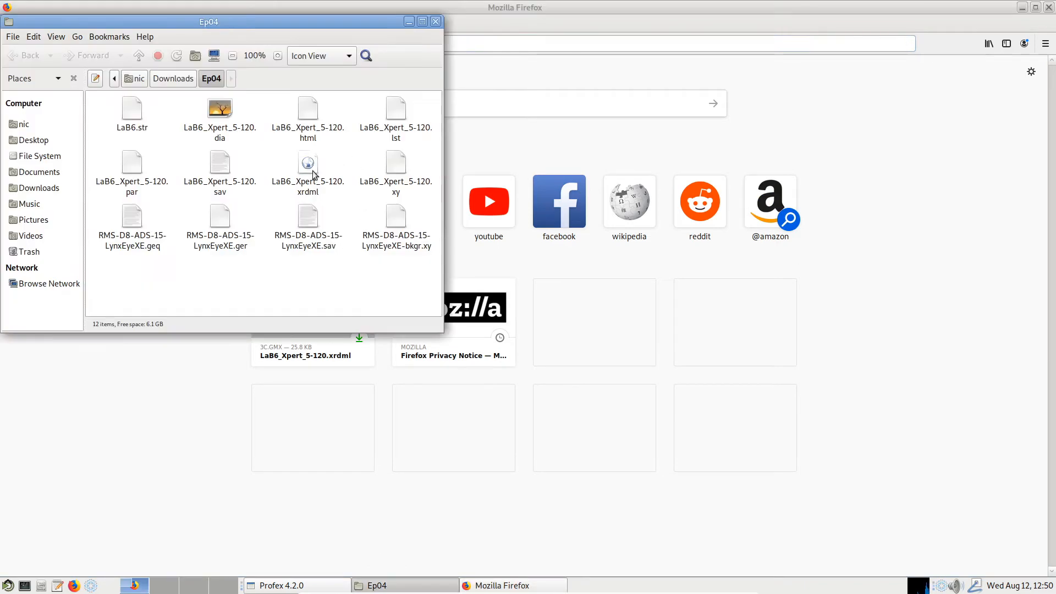
pyautogui.moveTo(314, 174); pyautogui.dragTo(185, 443)
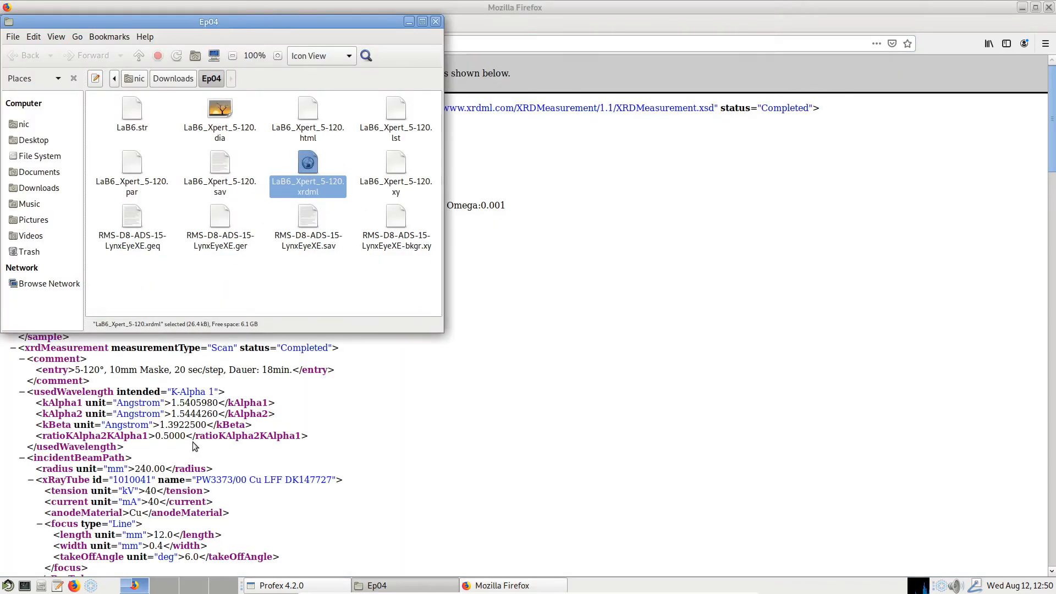
pyautogui.click(441, 418)
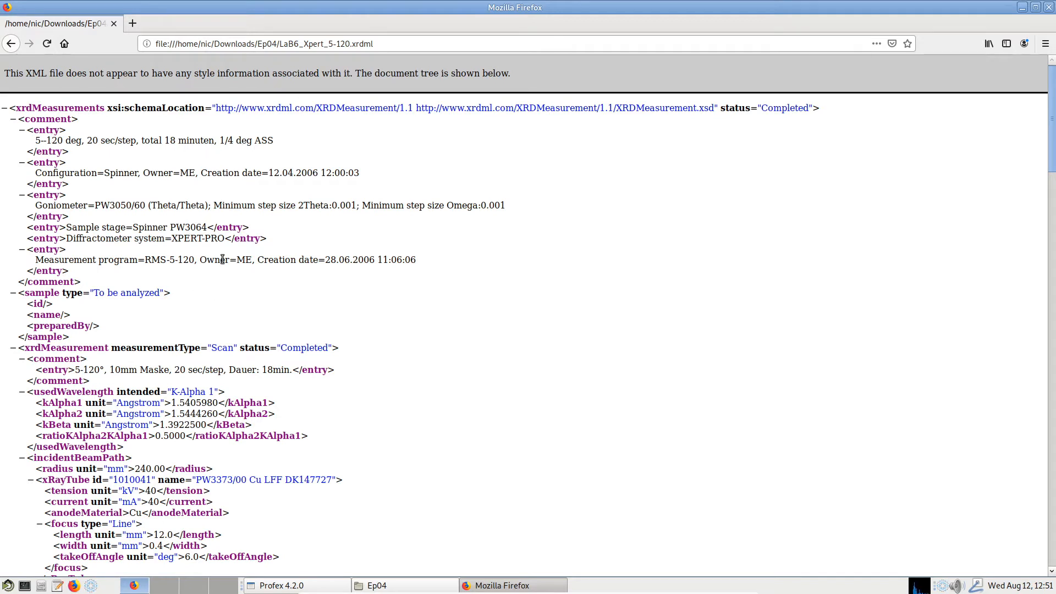
# Step: Collapse the top-level comment and sample sections and examine the wavelength, incident beam path and diffracted beam path entries
pyautogui.click(14, 119)
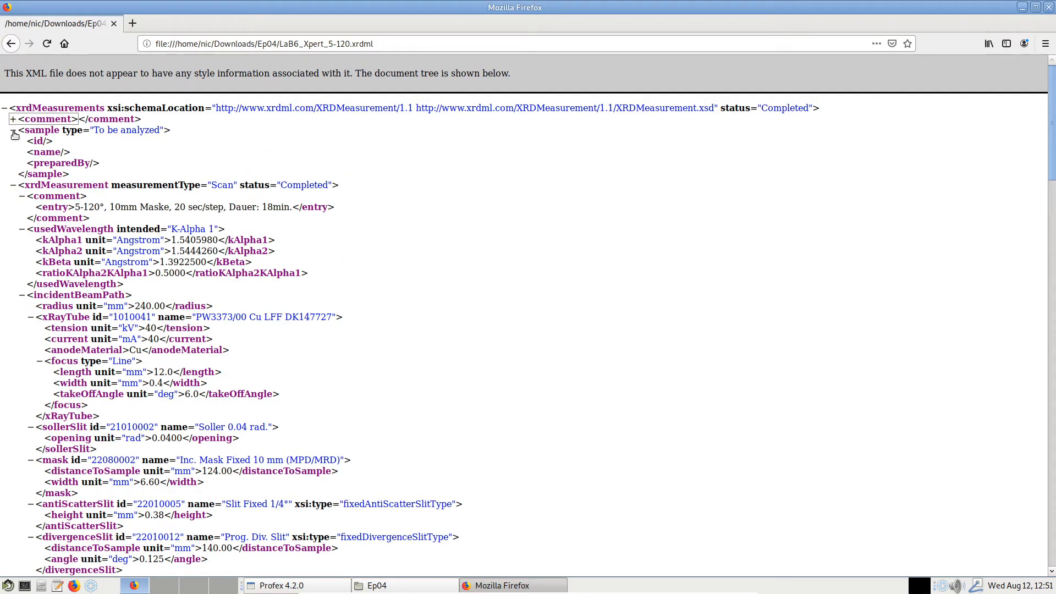
pyautogui.click(14, 131)
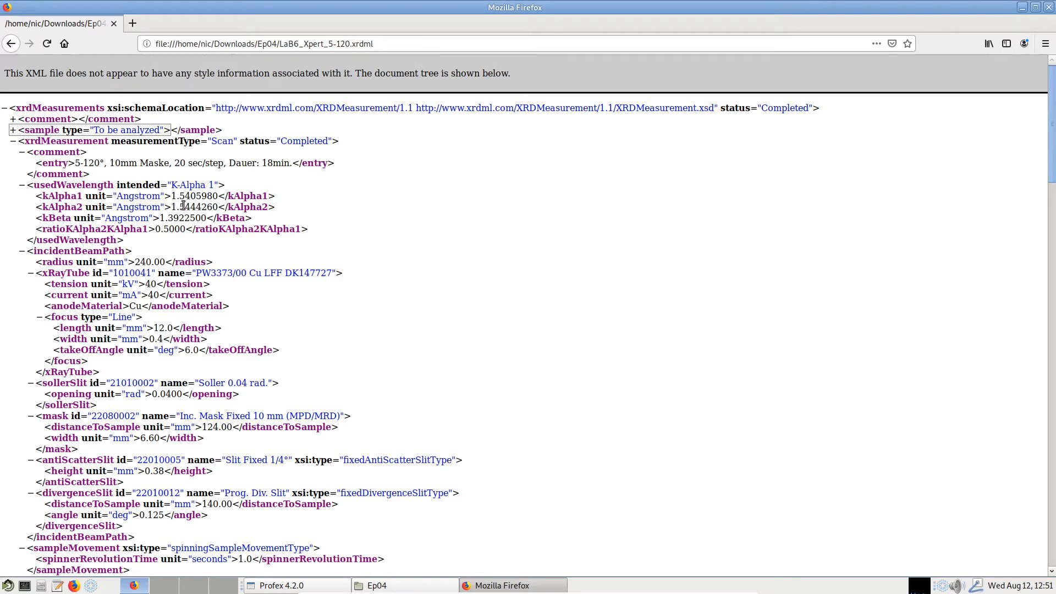
pyautogui.scroll(-1, 133, 266)
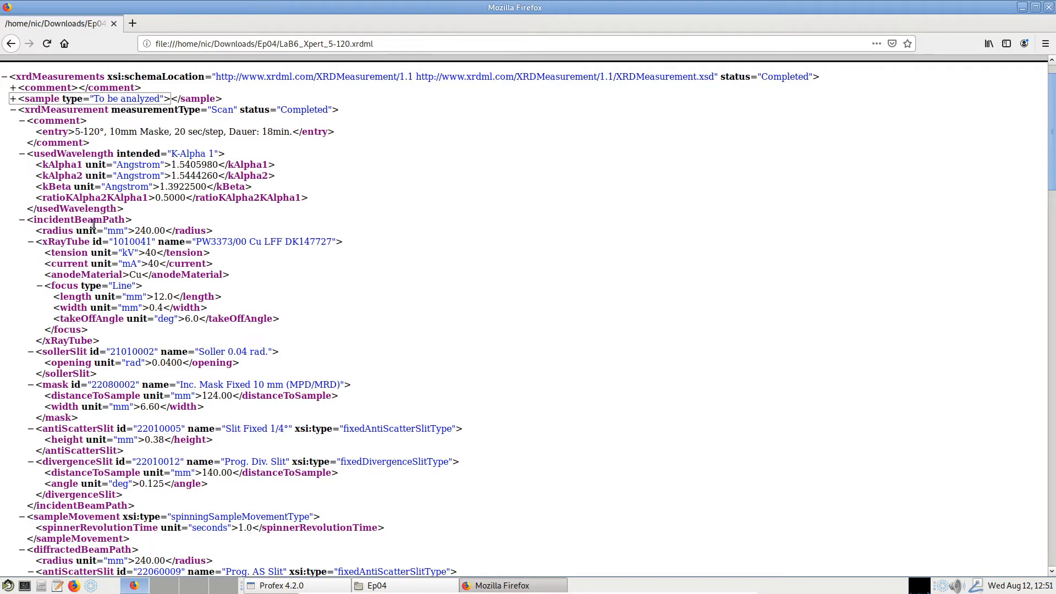
pyautogui.scroll(-3, 94, 224)
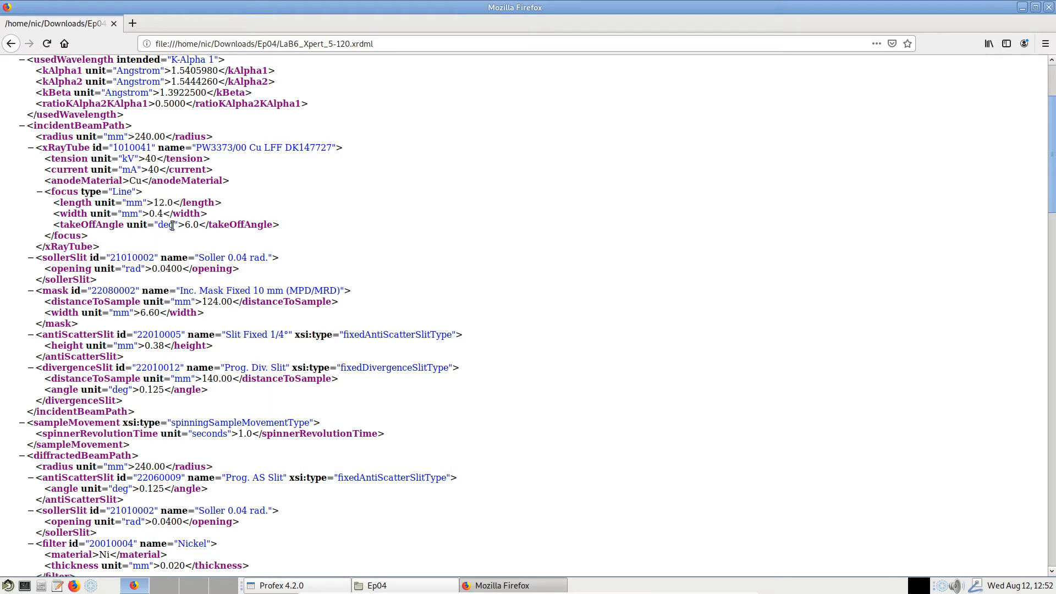
pyautogui.scroll(-4, 175, 225)
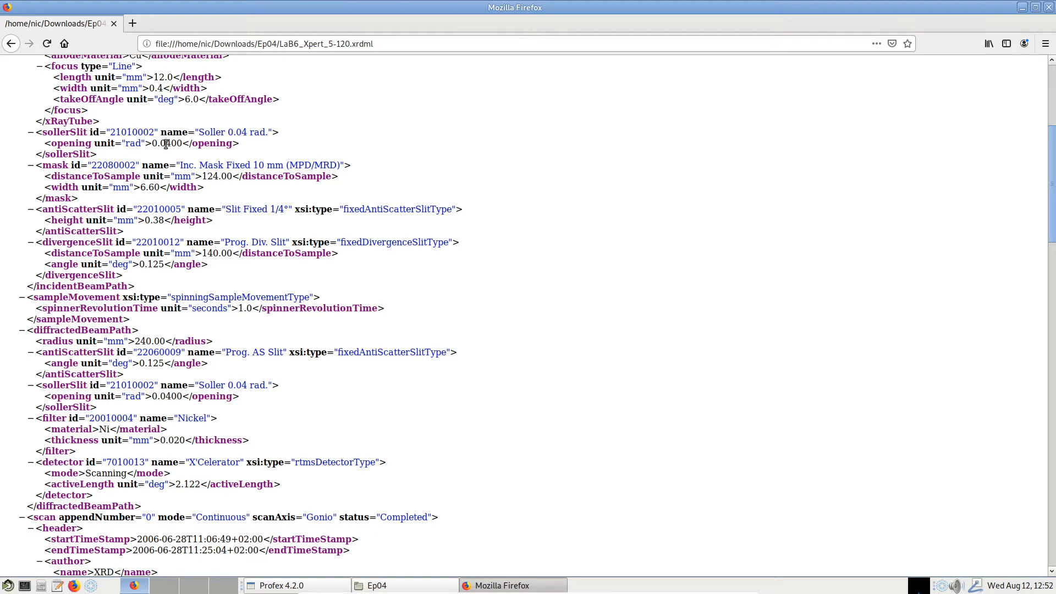
# Step: Examine the remaining slit, filter, detector, scan header and data point entries through to the end of the LaB6_Xpert_5-120.xrdml file
pyautogui.scroll(-1, 170, 143)
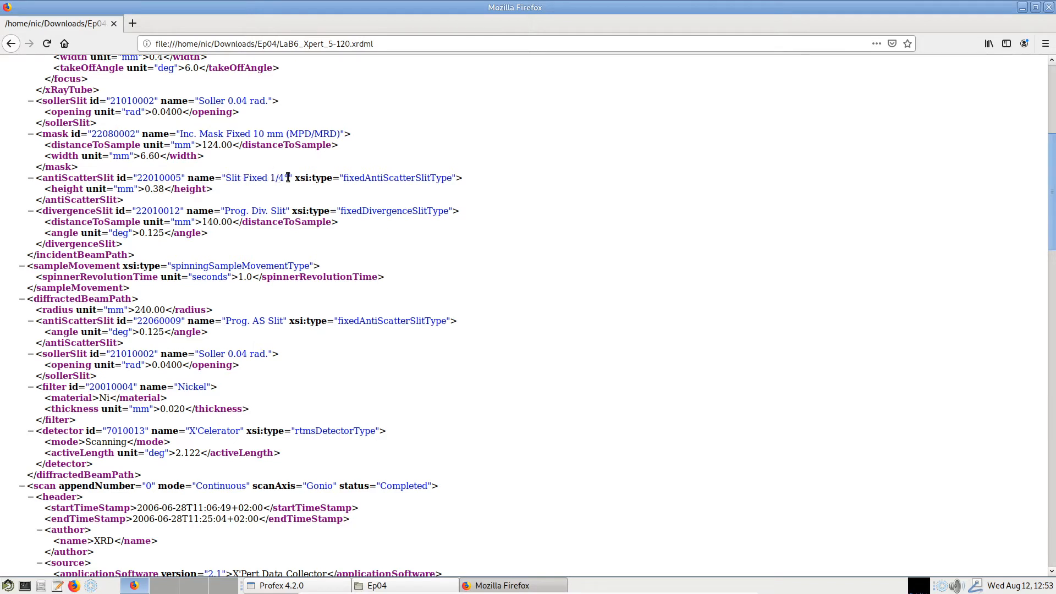
pyautogui.scroll(-1, 288, 178)
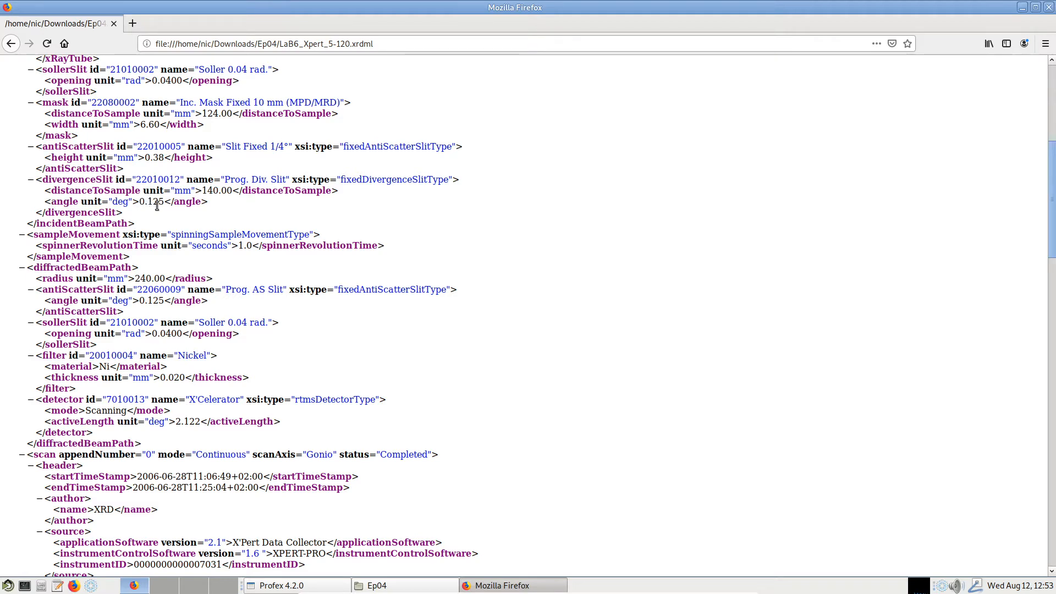
pyautogui.scroll(-2, 158, 205)
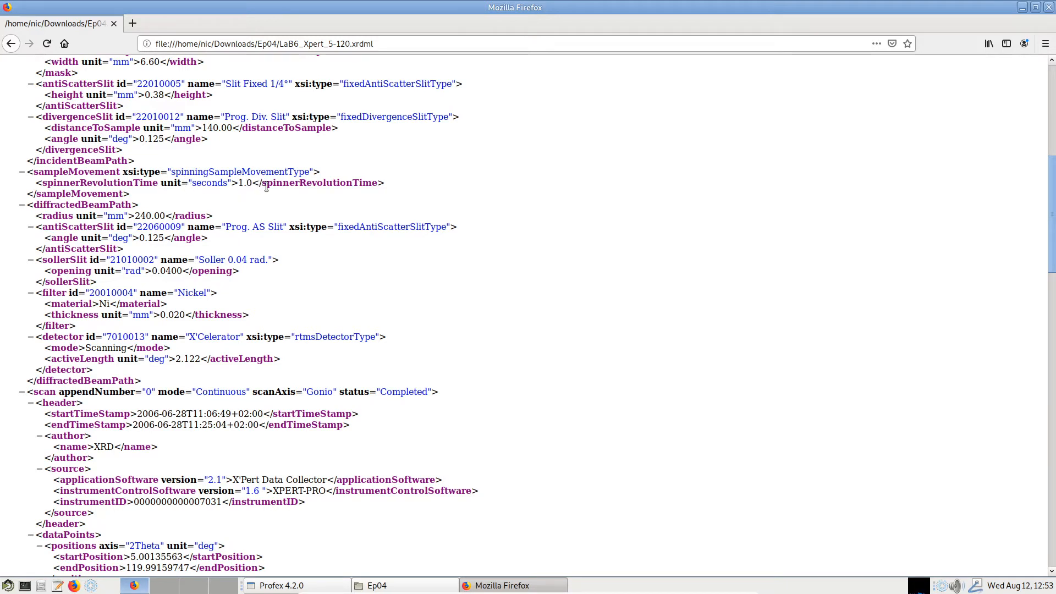
pyautogui.scroll(-2, 266, 187)
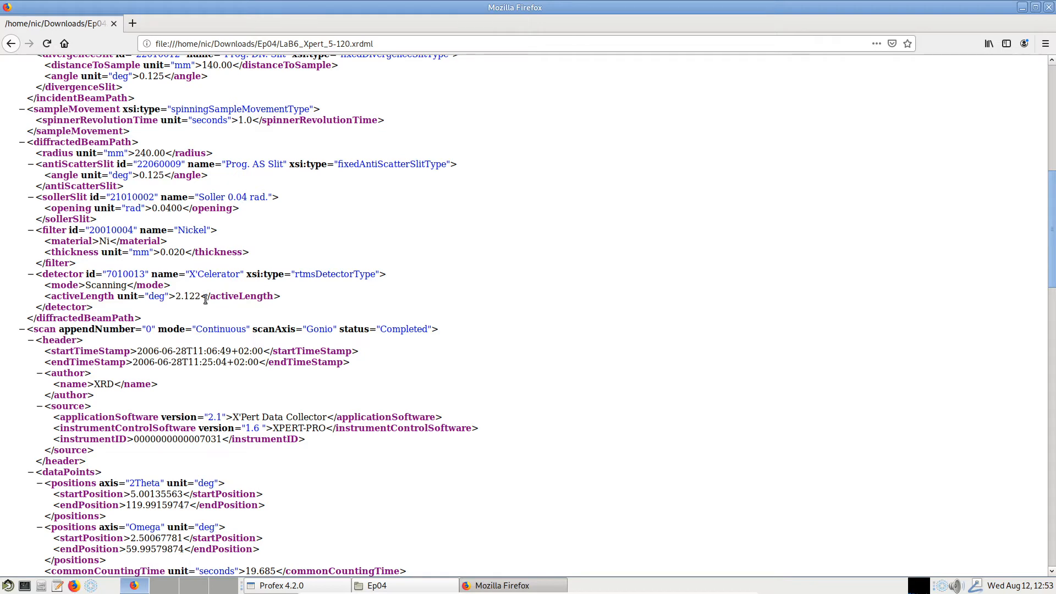
pyautogui.scroll(-6, 203, 302)
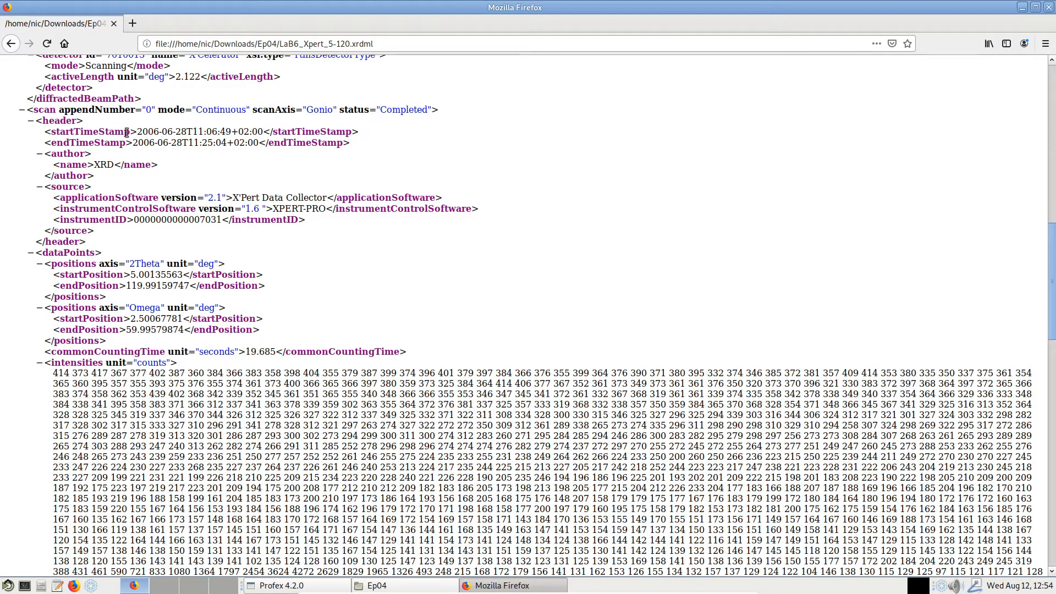
pyautogui.scroll(-1, 353, 166)
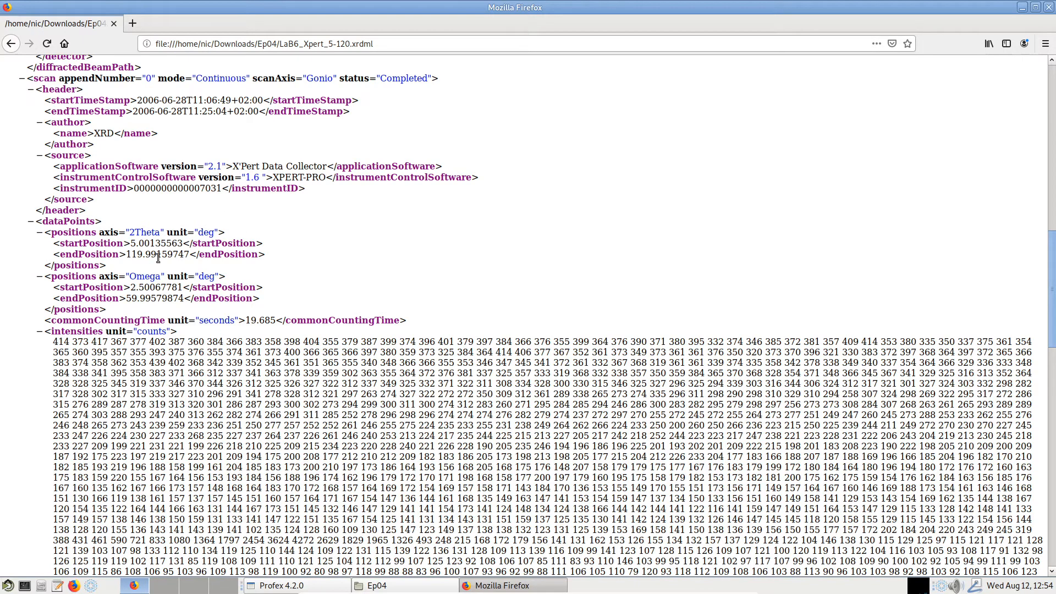
pyautogui.scroll(-1, 158, 258)
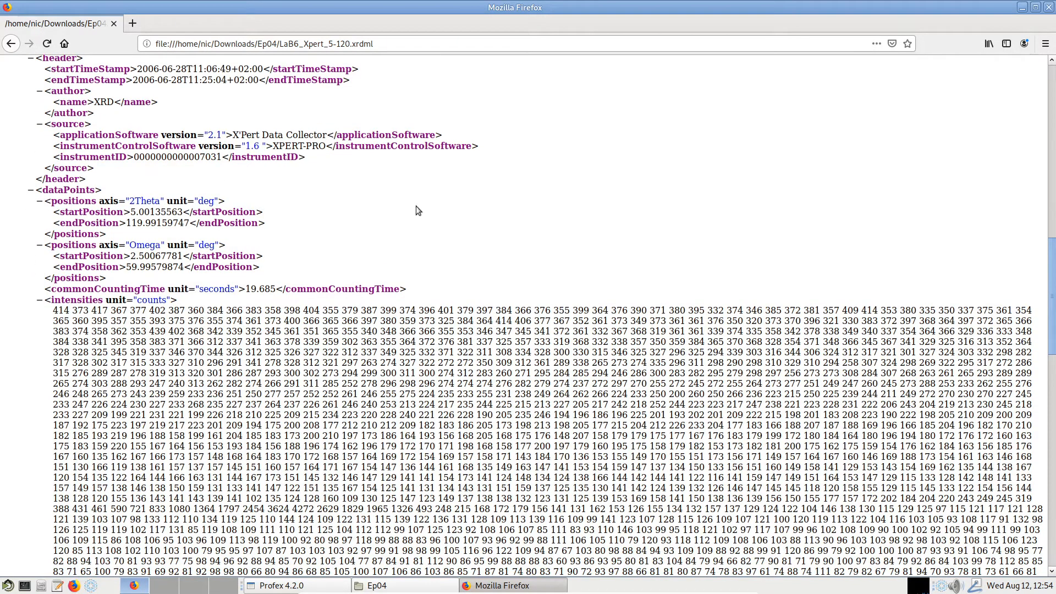
pyautogui.scroll(-15, 546, 200)
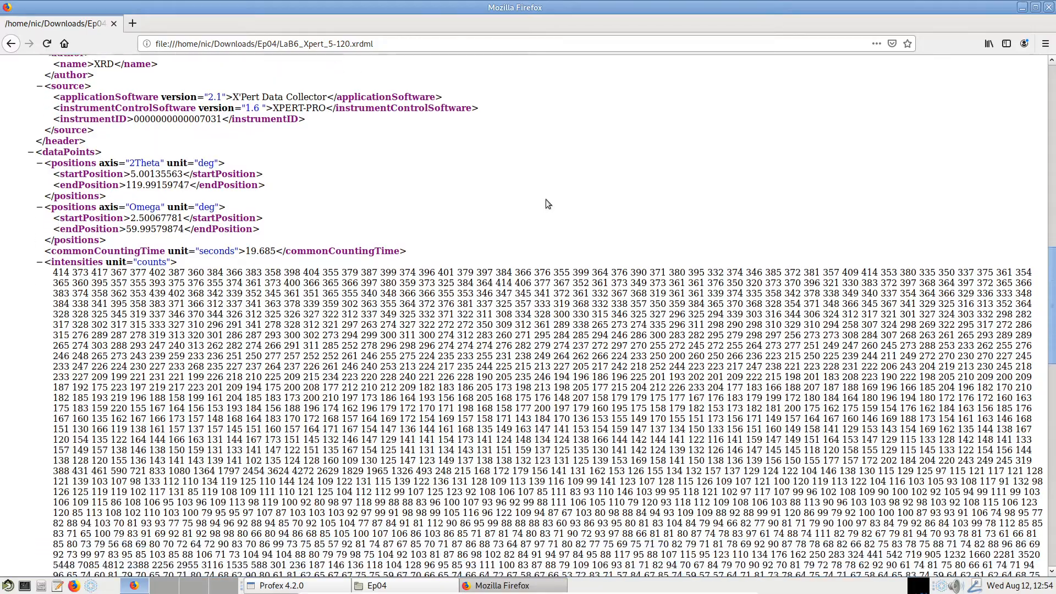
pyautogui.scroll(-13, 552, 198)
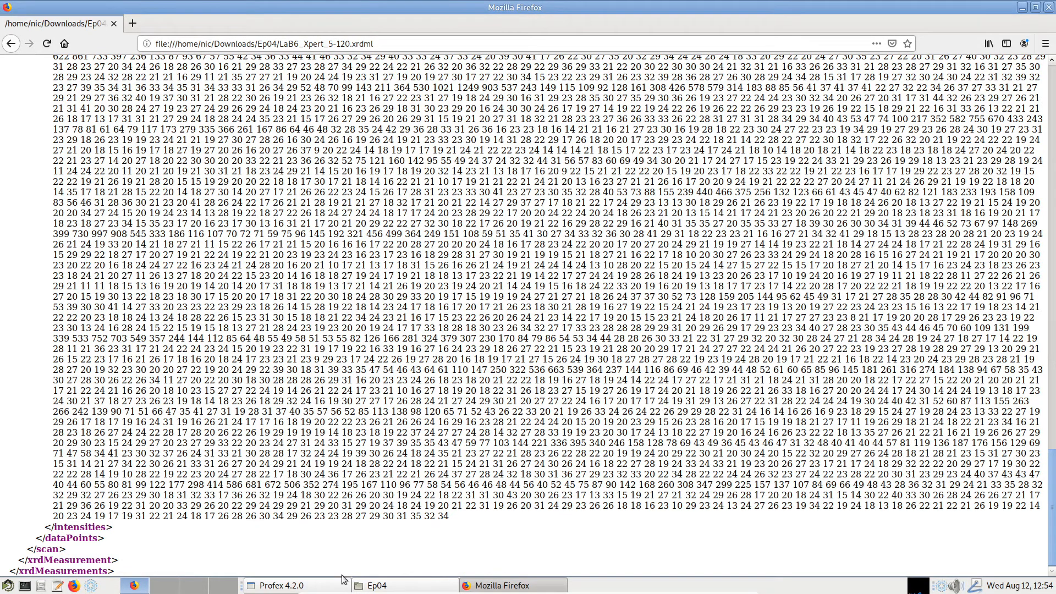
# Step: Switch to Profex and read the description of the X-ray tube's target width and apparent height in the instrument configuration
pyautogui.rightClick(319, 586)
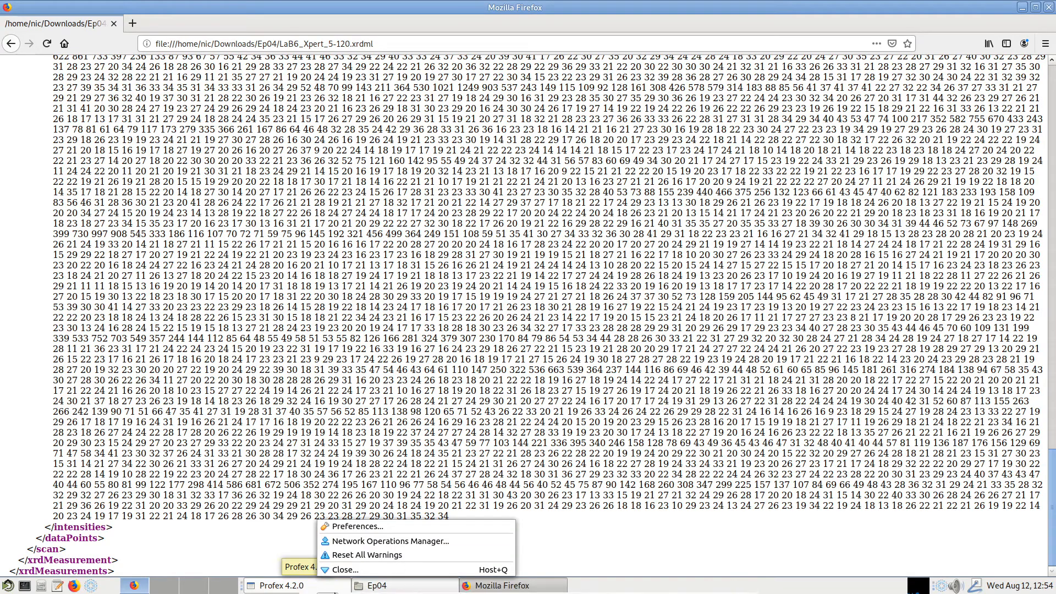
pyautogui.click(278, 586)
pyautogui.click(277, 587)
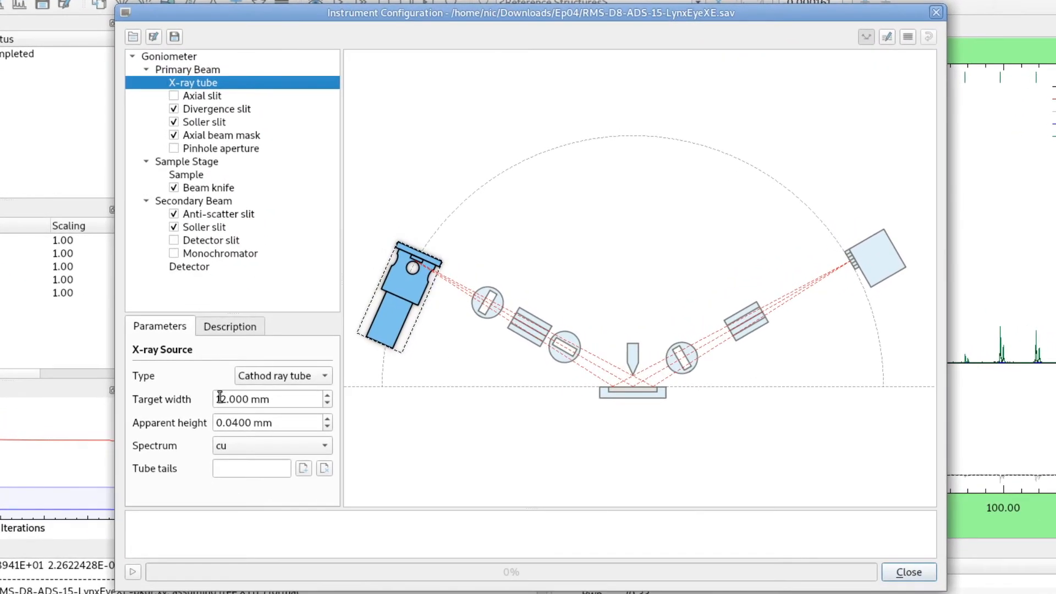
pyautogui.click(238, 380)
pyautogui.click(239, 326)
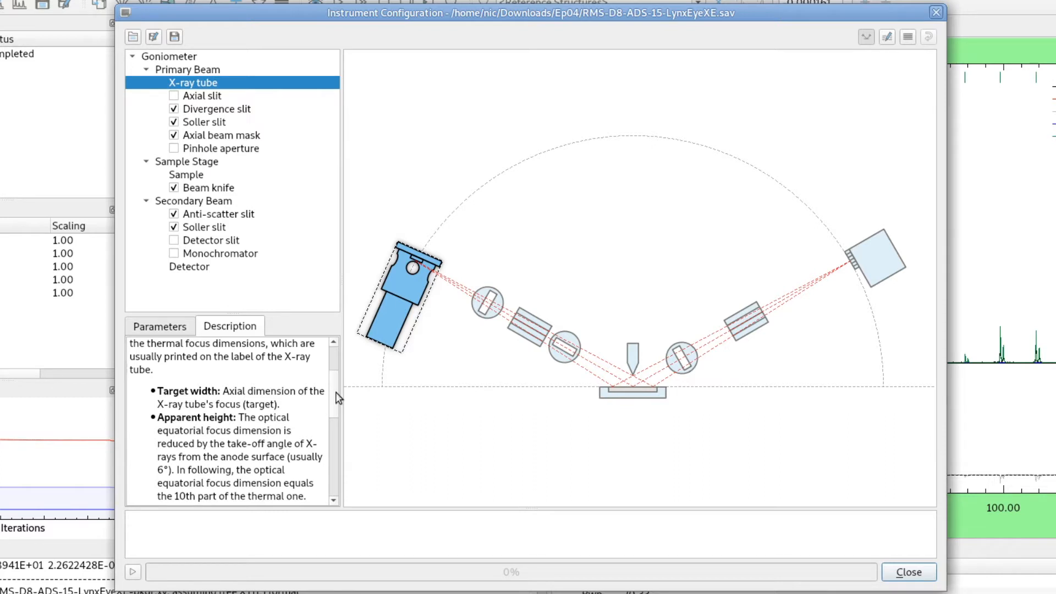
pyautogui.scroll(-1, 340, 407)
pyautogui.scroll(-1, 340, 407)
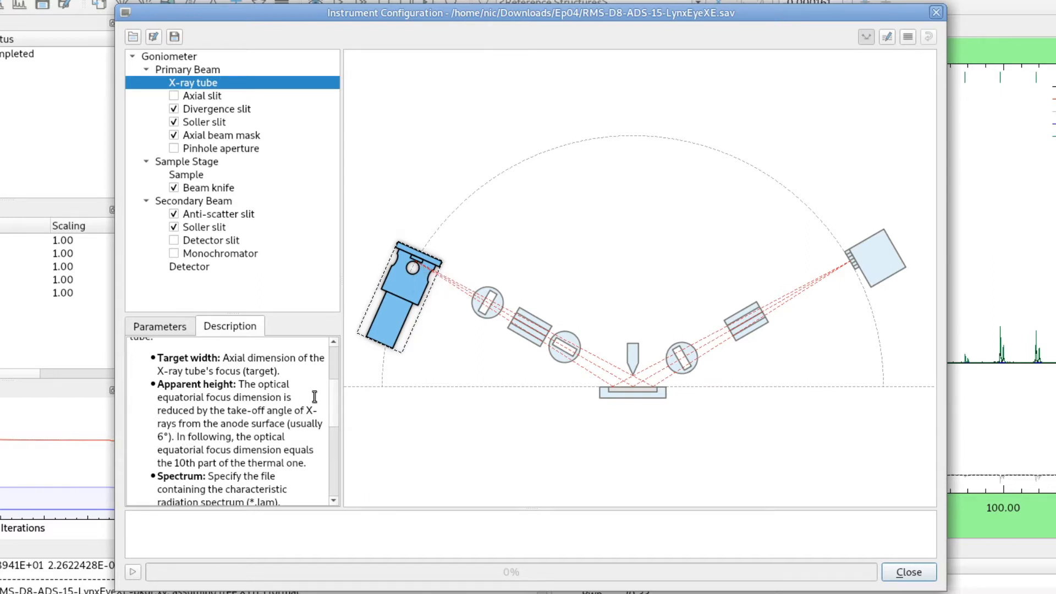
pyautogui.click(169, 329)
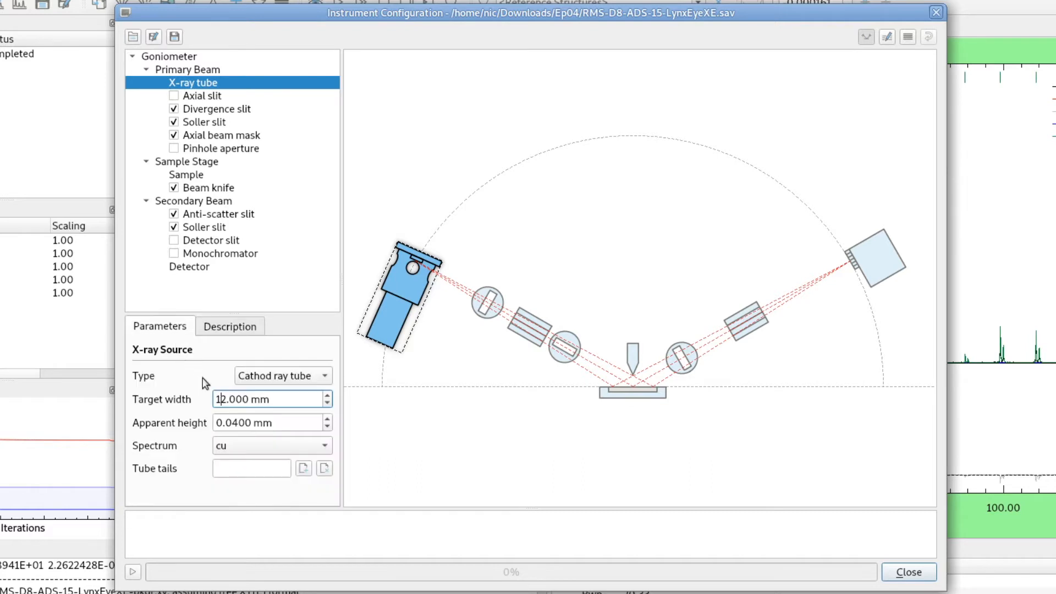
# Step: Review the X-ray tube's apparent height and the available radiation spectra, keeping cu selected
pyautogui.click(231, 424)
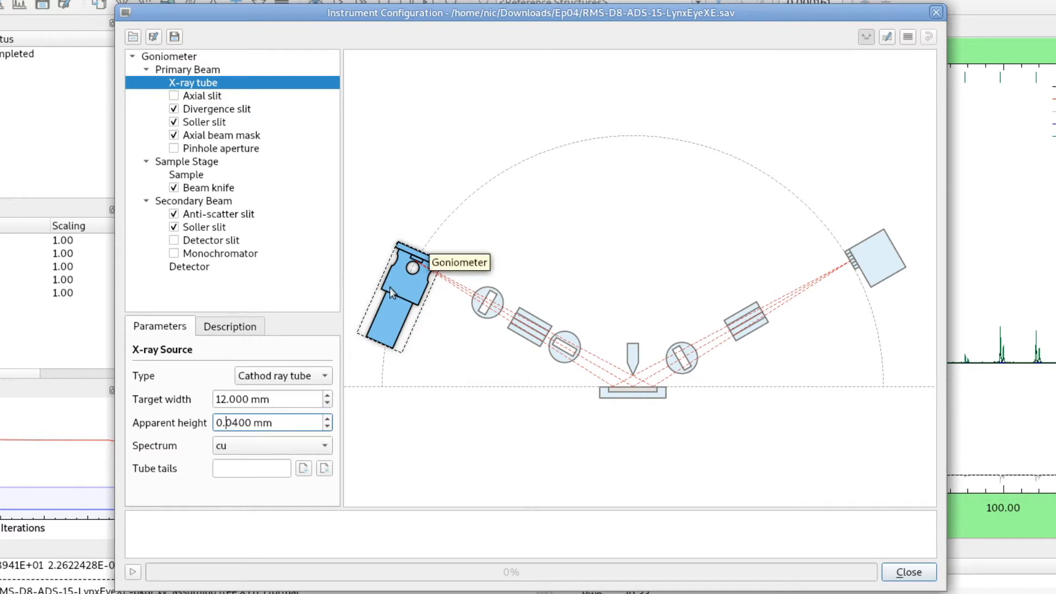
pyautogui.click(250, 450)
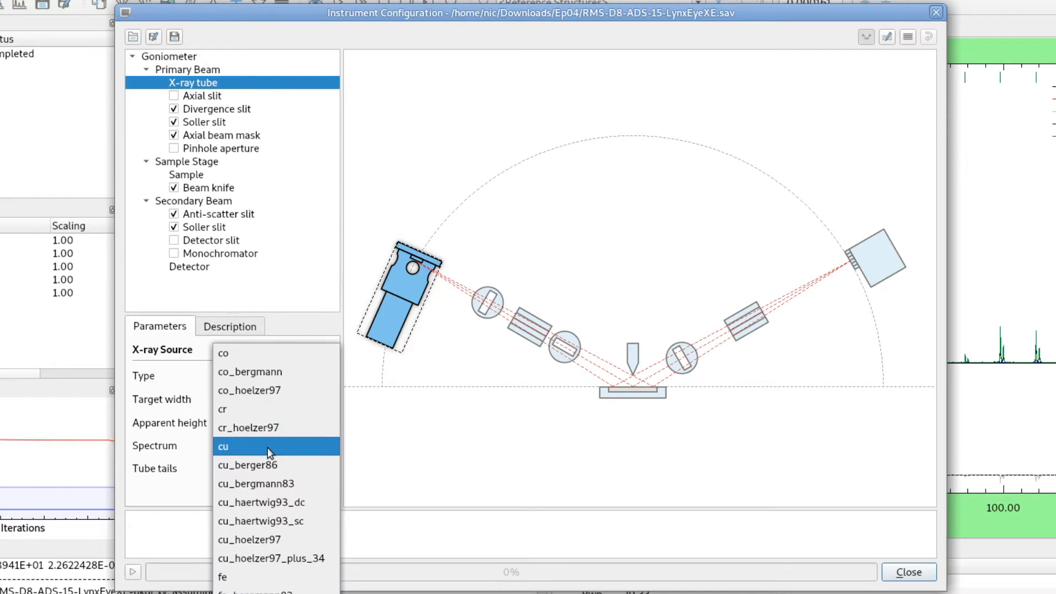
pyautogui.click(267, 447)
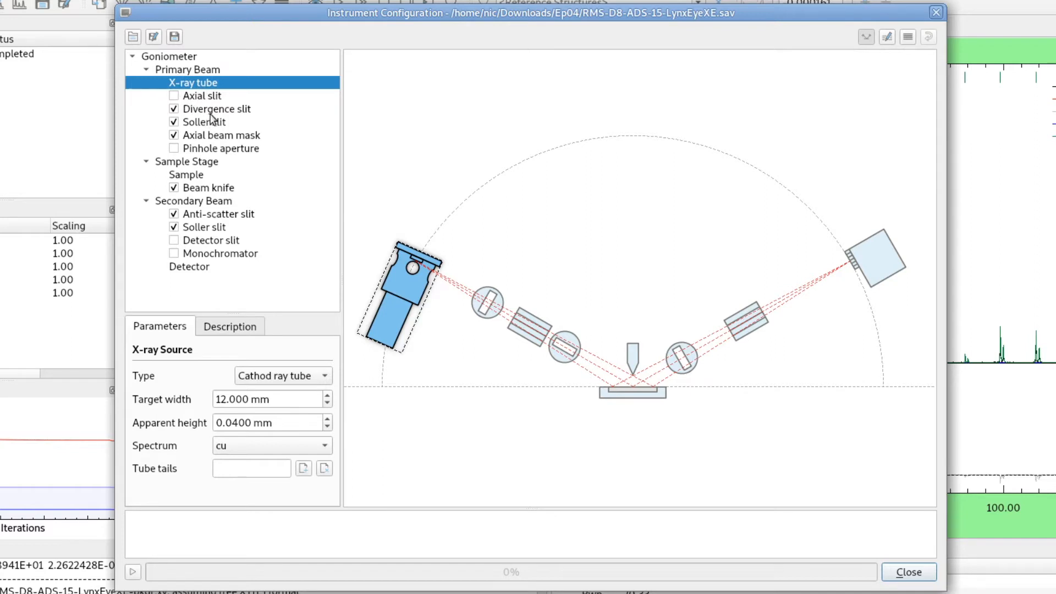
# Step: Briefly enable the primary beam's axial slit to read its description, and disable it again
pyautogui.click(174, 96)
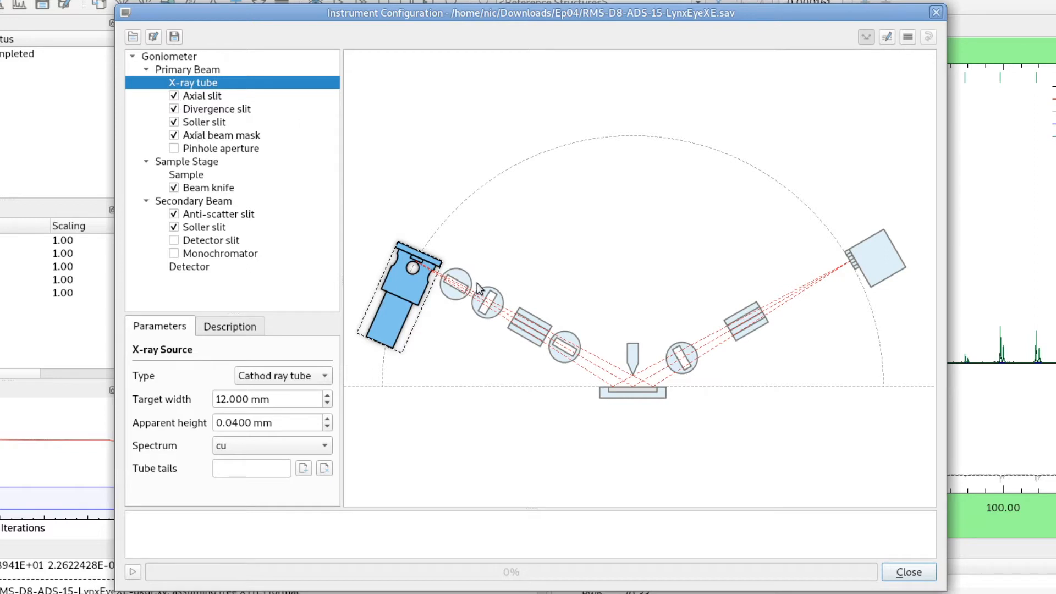
pyautogui.click(456, 285)
pyautogui.click(253, 328)
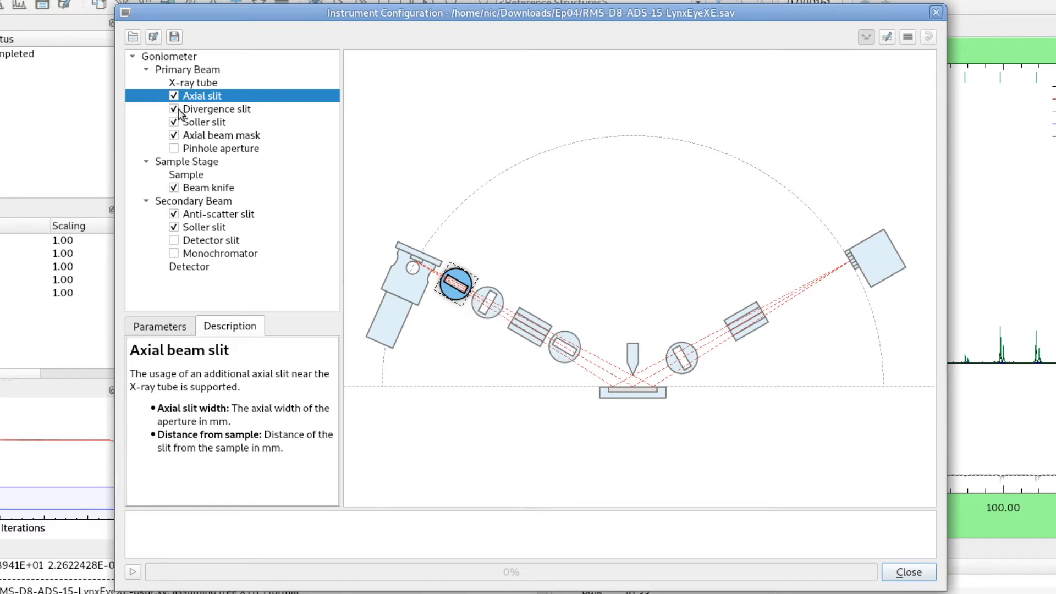
pyautogui.click(174, 97)
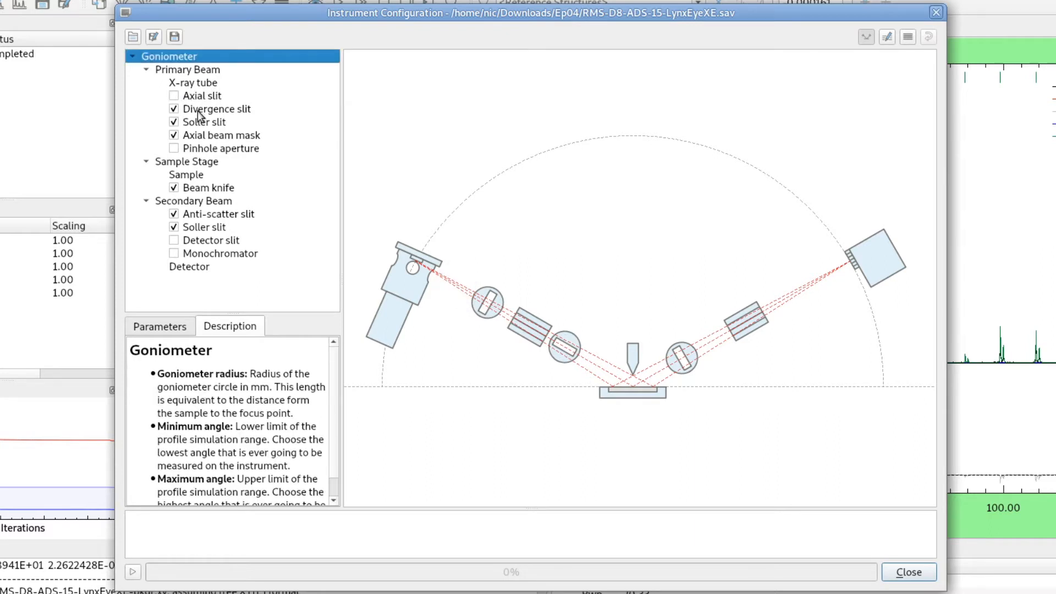
# Step: Configure the divergence slit in Fixed mode, defined by a beam divergence of 0.12°
pyautogui.click(198, 110)
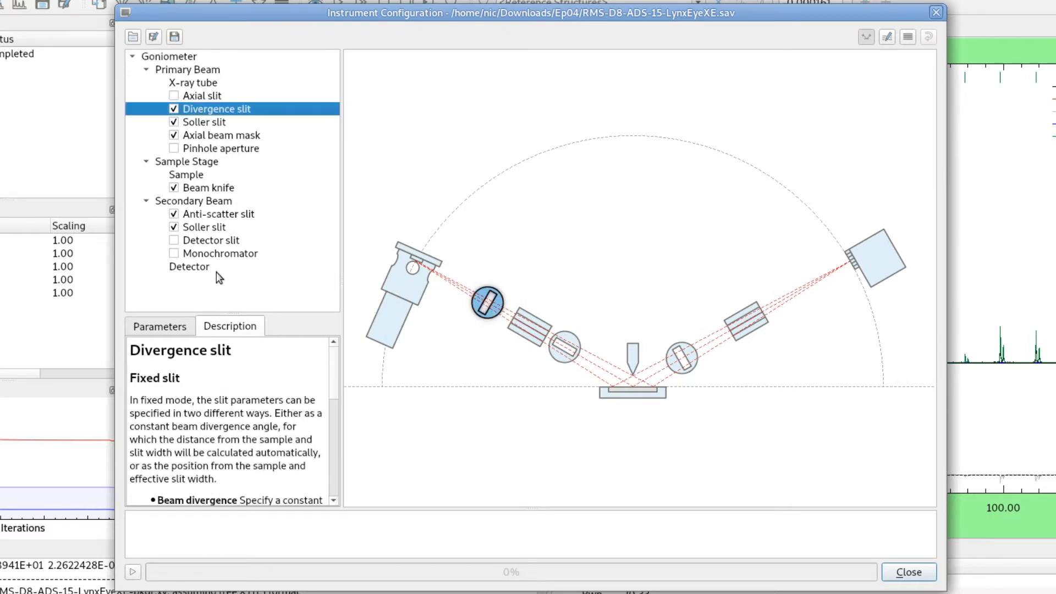
pyautogui.click(180, 332)
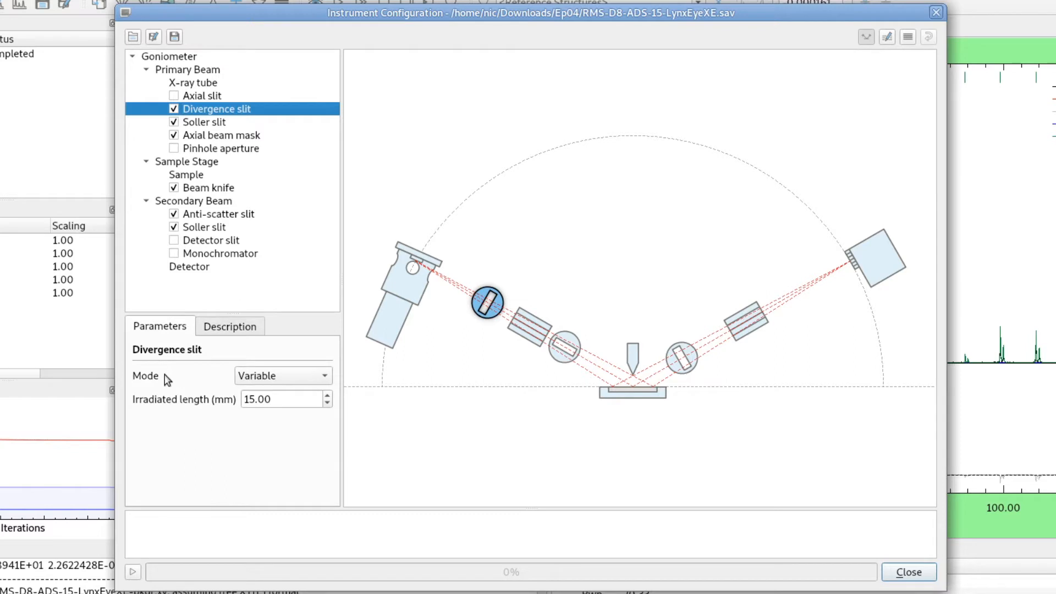
pyautogui.click(256, 377)
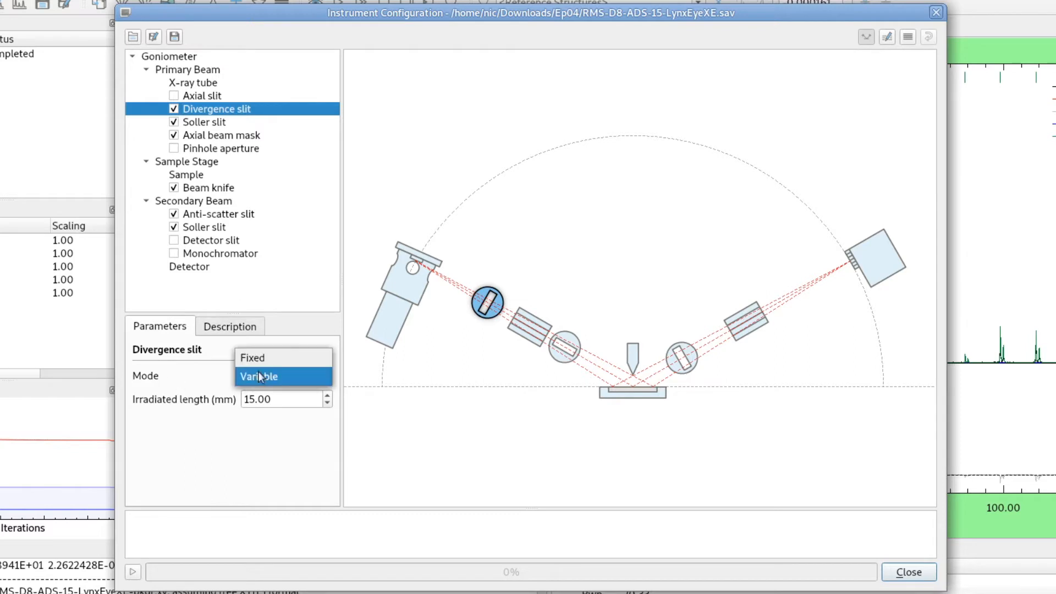
pyautogui.click(261, 358)
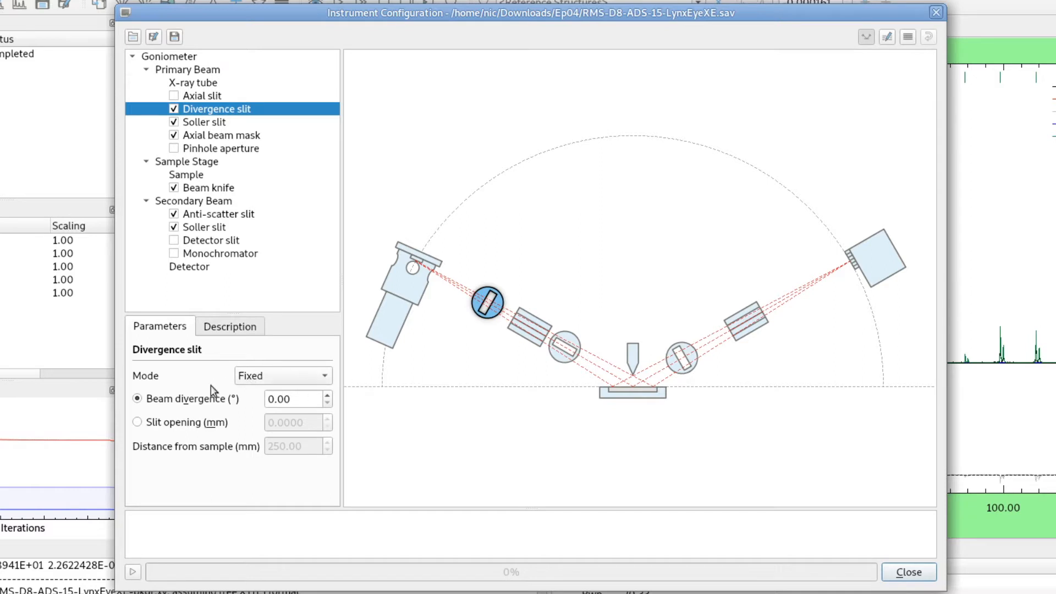
pyautogui.click(174, 428)
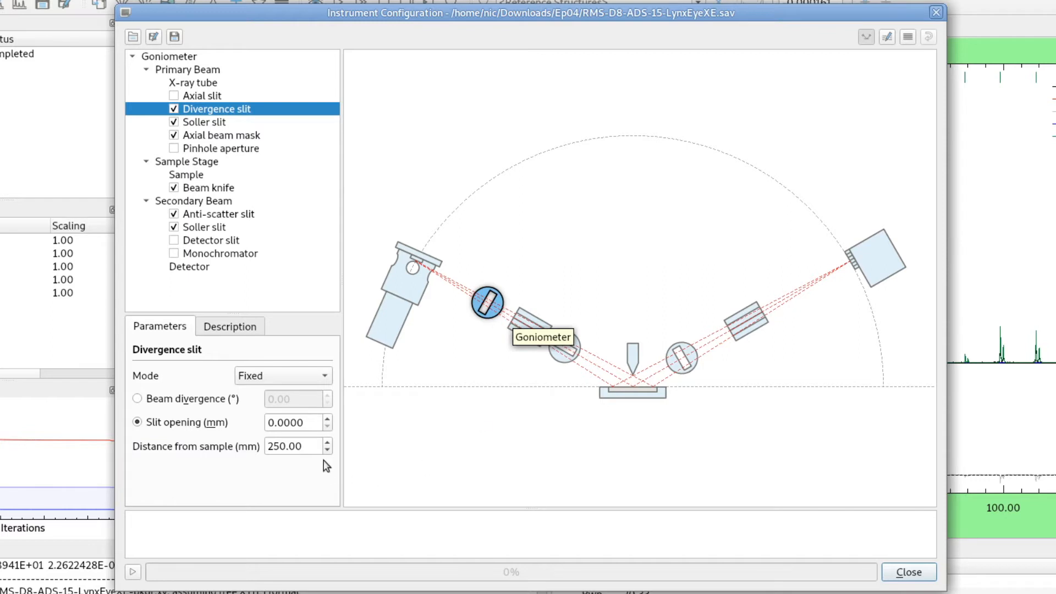
pyautogui.click(187, 399)
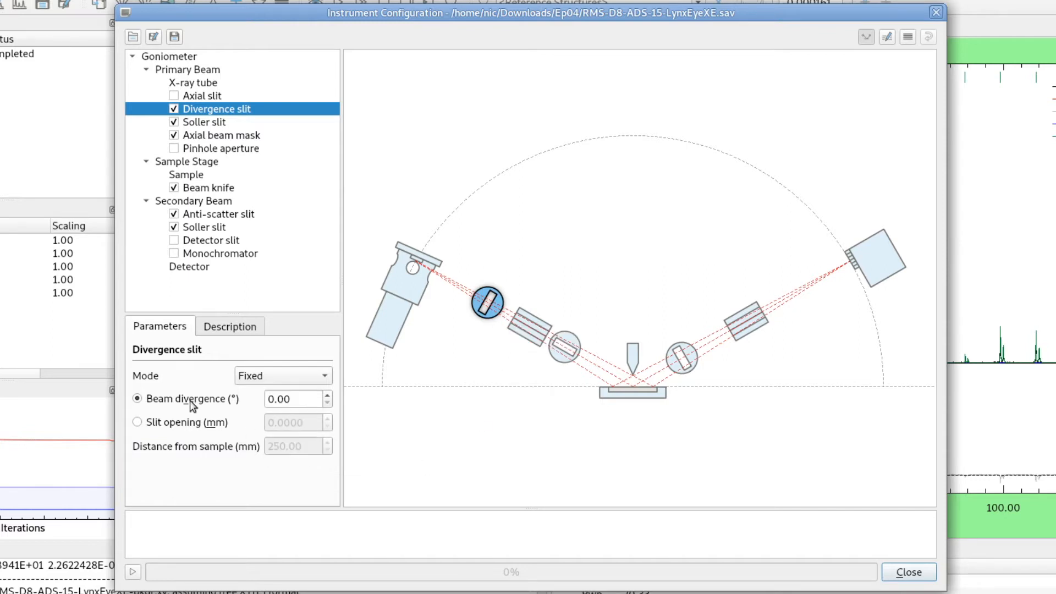
pyautogui.click(286, 397)
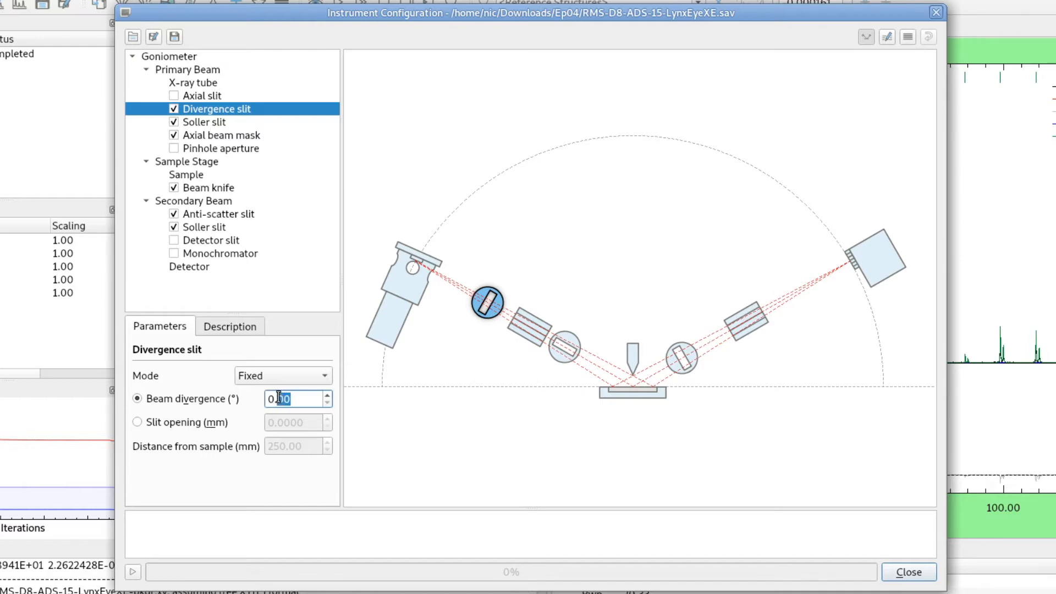
pyautogui.write('12')
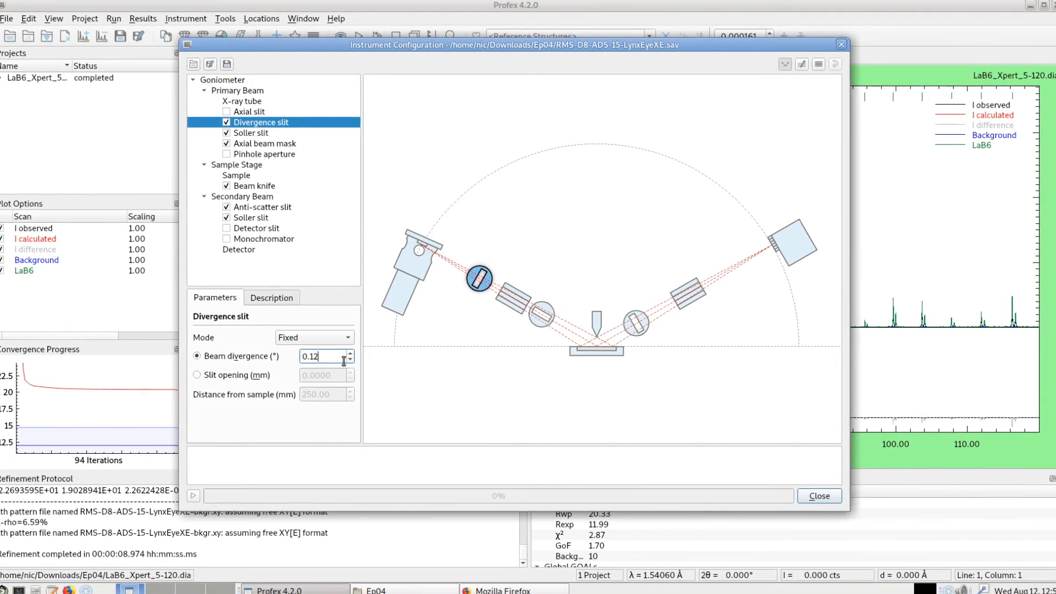
# Step: Set the primary-beam Soller slit's opening angle to 0.0400 radians
pyautogui.click(514, 299)
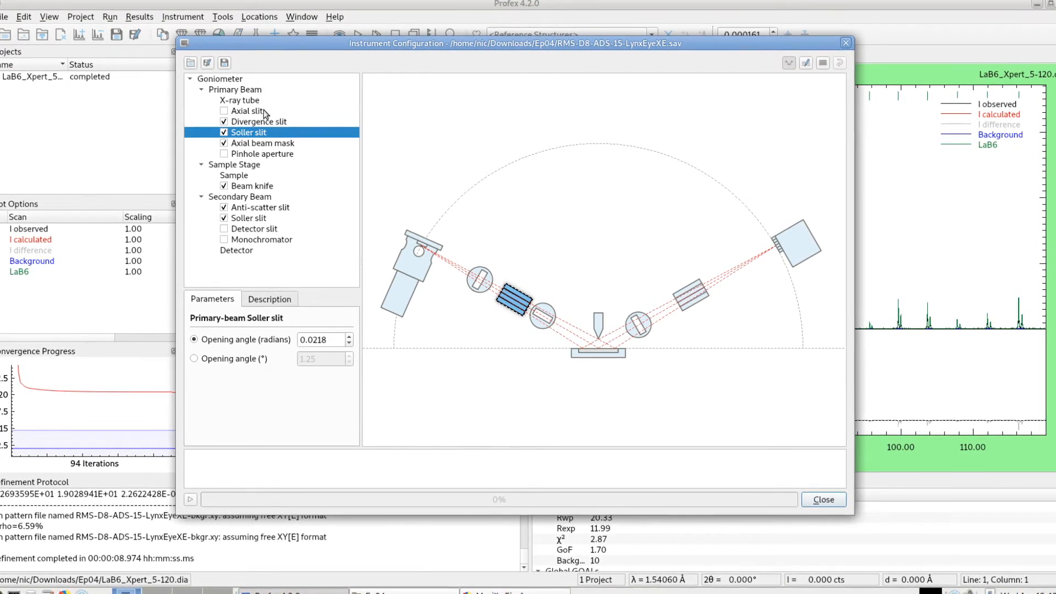
pyautogui.moveTo(312, 340); pyautogui.dragTo(331, 340)
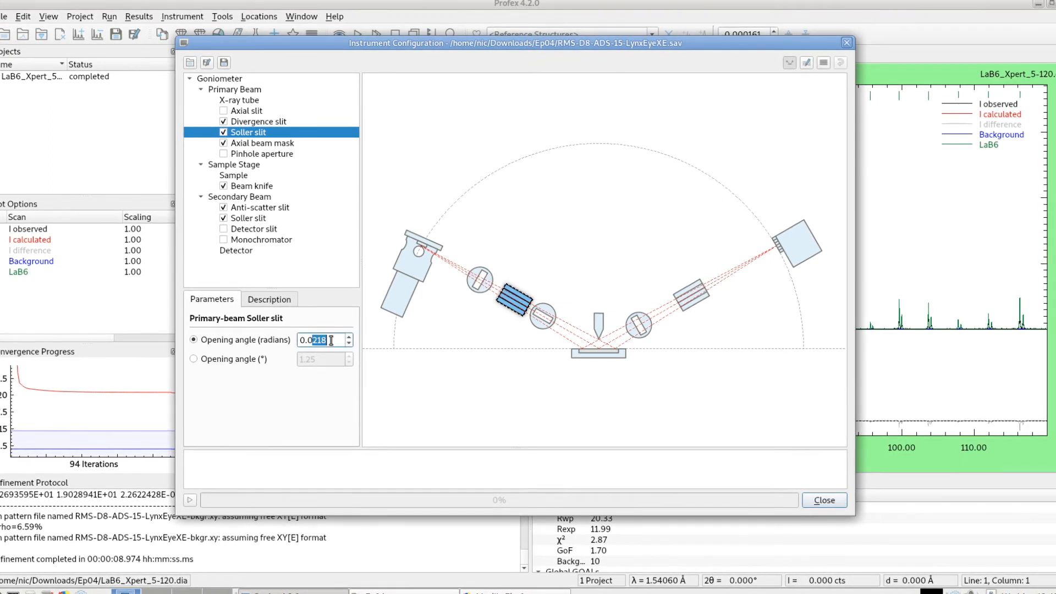
pyautogui.write('400')
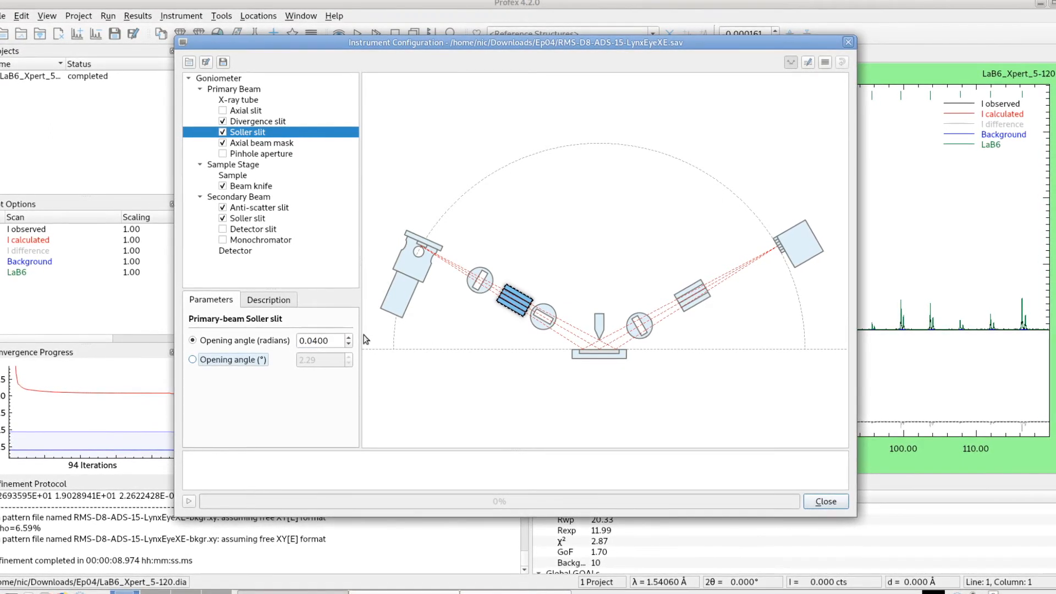
# Step: Look up the axial beam mask's width and distance to sample in the LaB6_Xpert_5-120.xrdml file
pyautogui.click(540, 324)
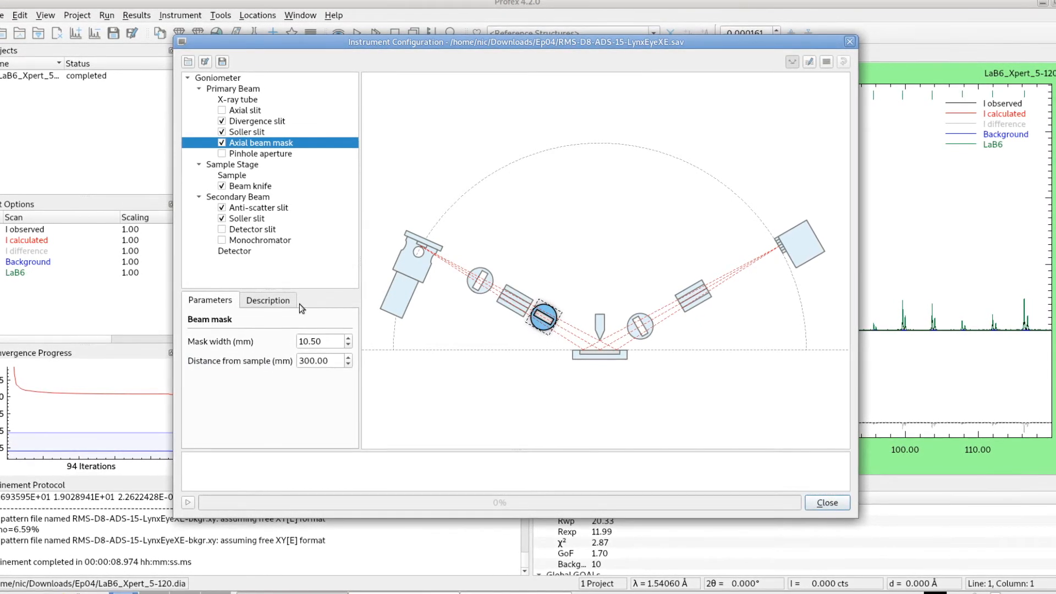
pyautogui.click(492, 591)
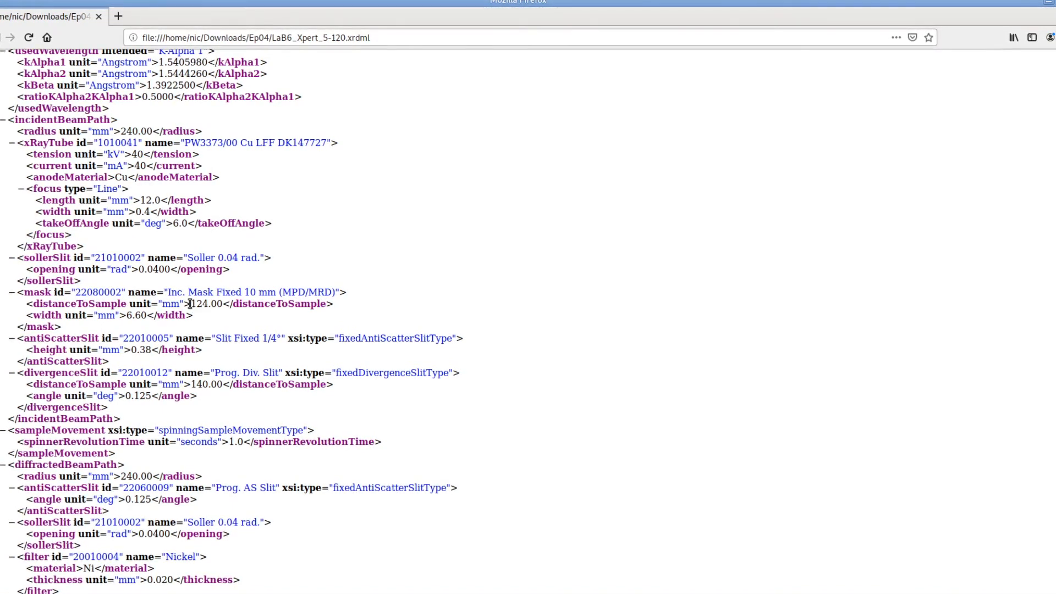
pyautogui.moveTo(190, 304); pyautogui.dragTo(208, 304)
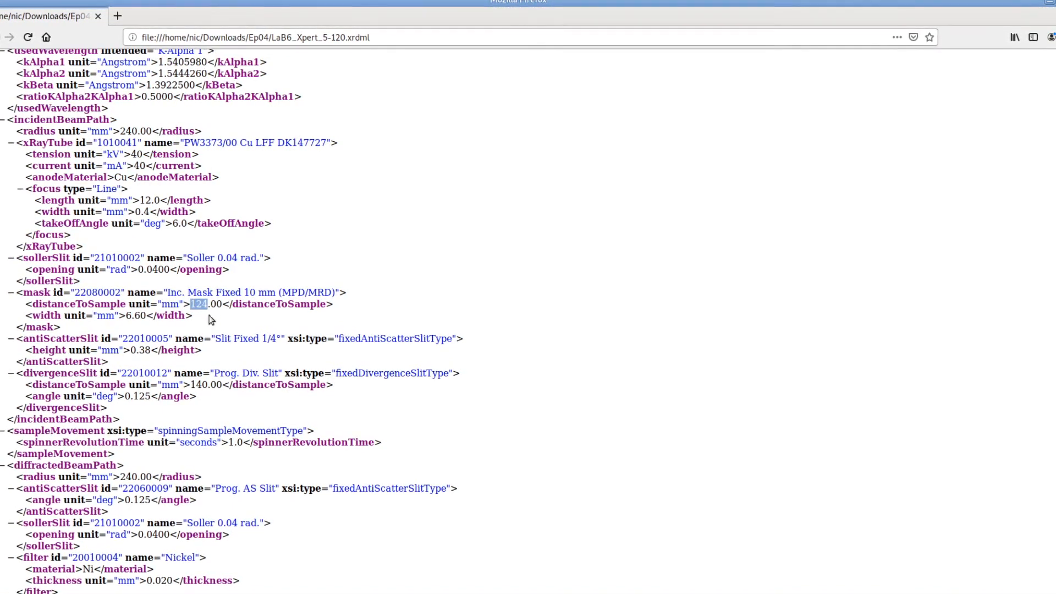
pyautogui.click(182, 309)
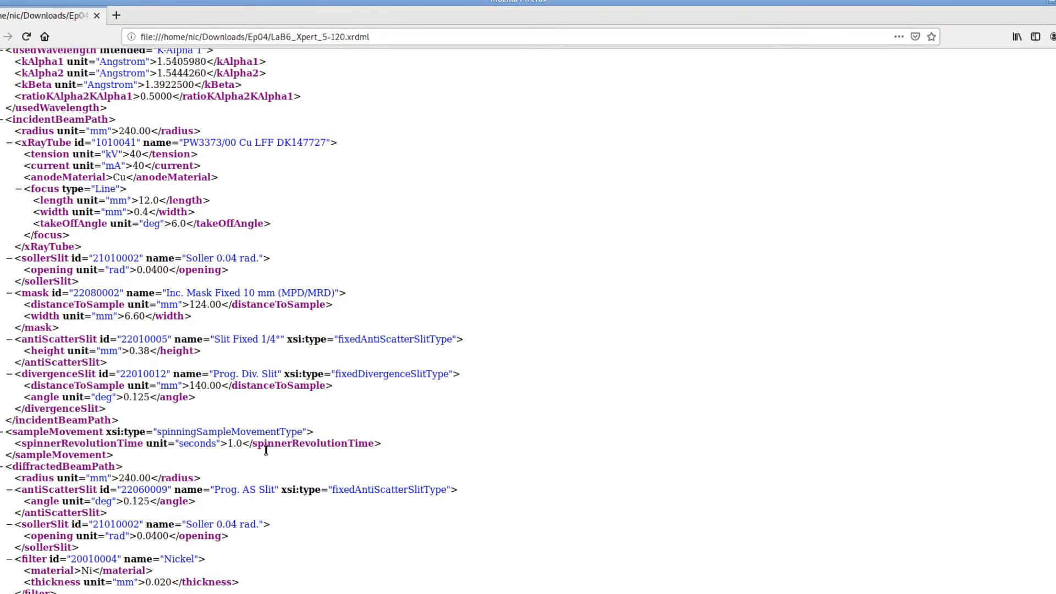
pyautogui.click(292, 593)
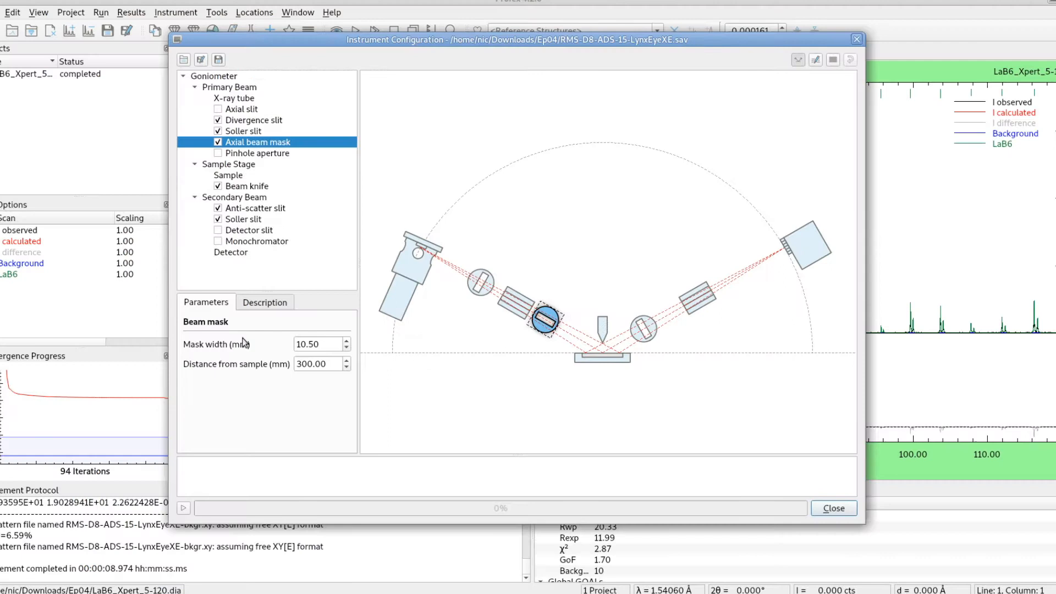
# Step: Set the axial beam mask's width to 6.60 mm and its distance from the sample to 124 mm
pyautogui.doubleClick(316, 344)
pyautogui.write('6.0')
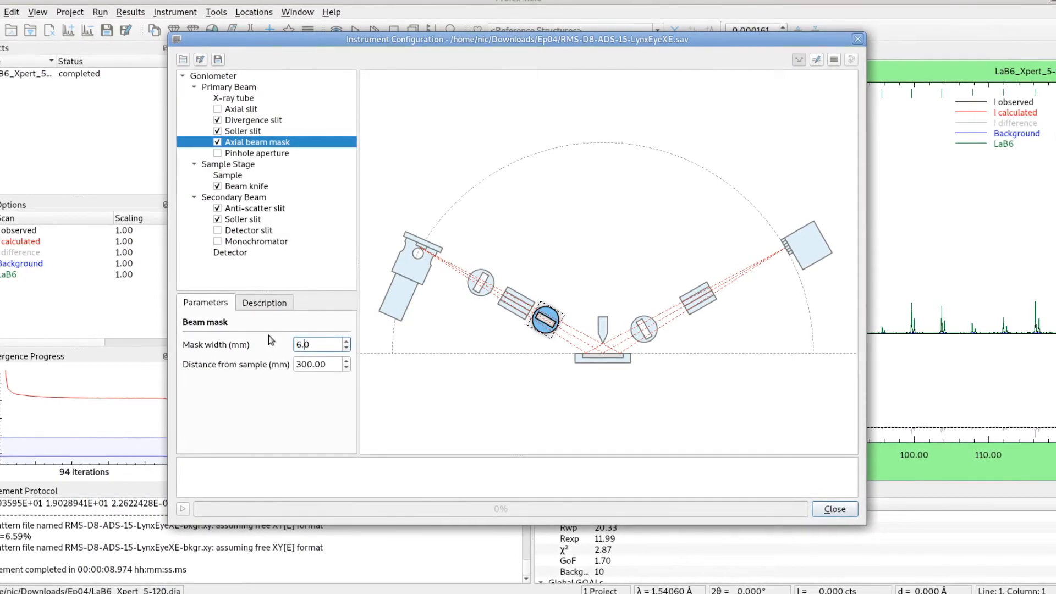
pyautogui.press('Tab')
pyautogui.write('124')
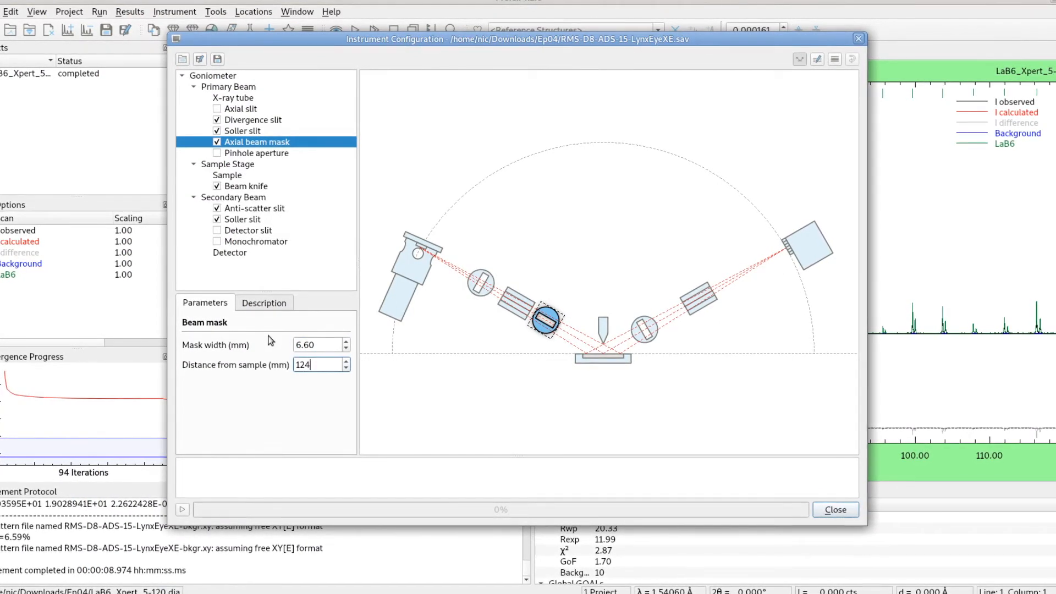
pyautogui.press('Tab')
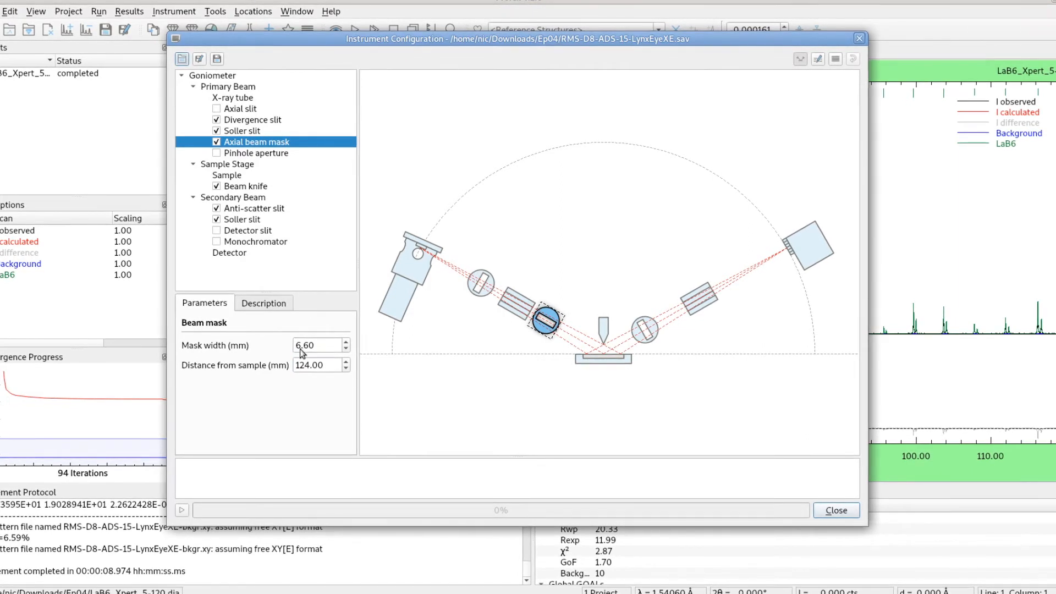
# Step: Read the descriptions of the primary beam's pinhole aperture and of the sample
pyautogui.click(256, 154)
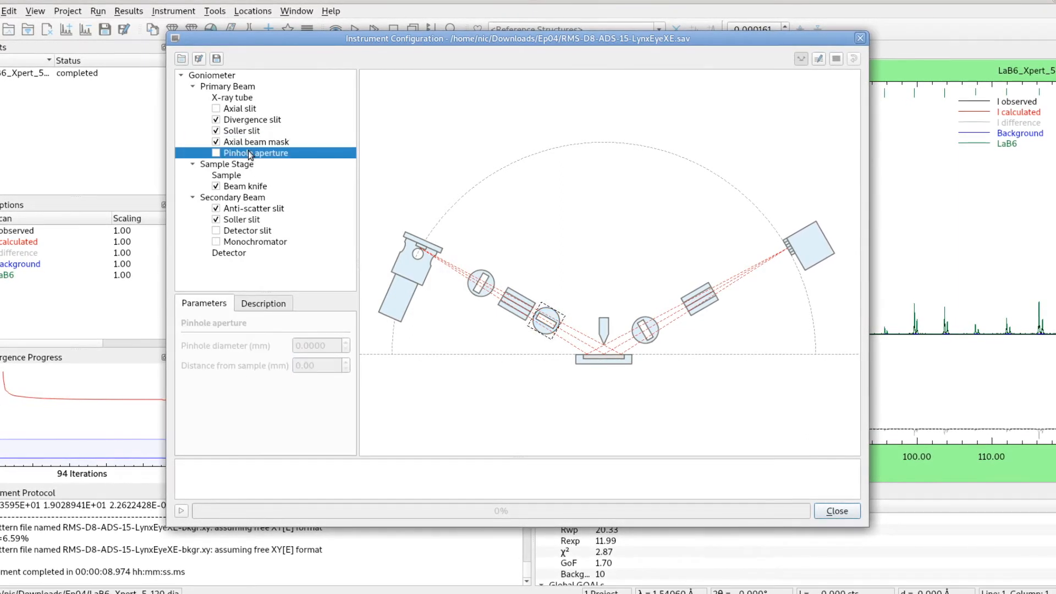
pyautogui.click(262, 303)
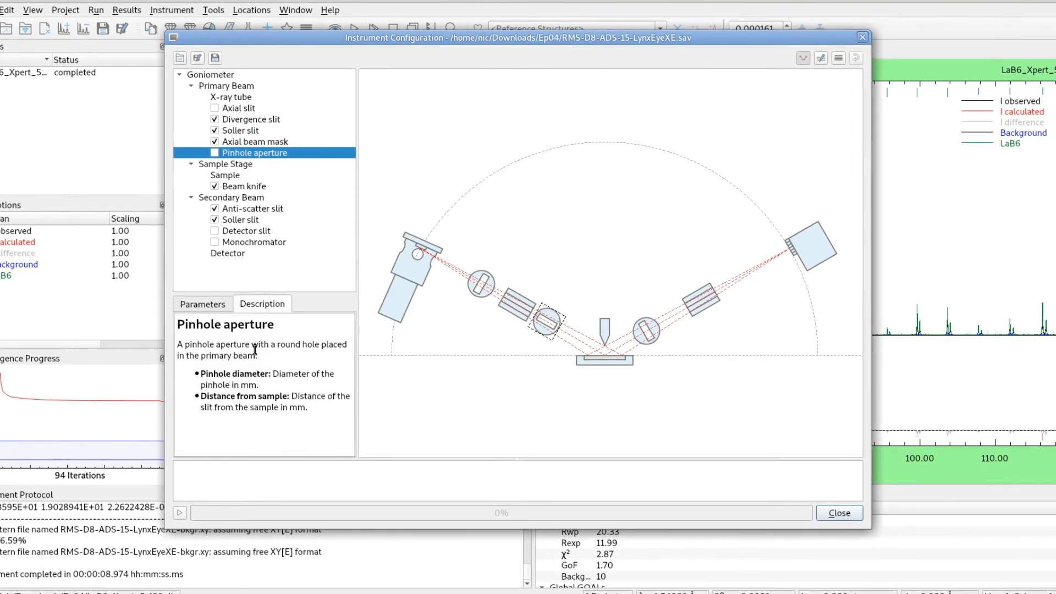
pyautogui.click(235, 180)
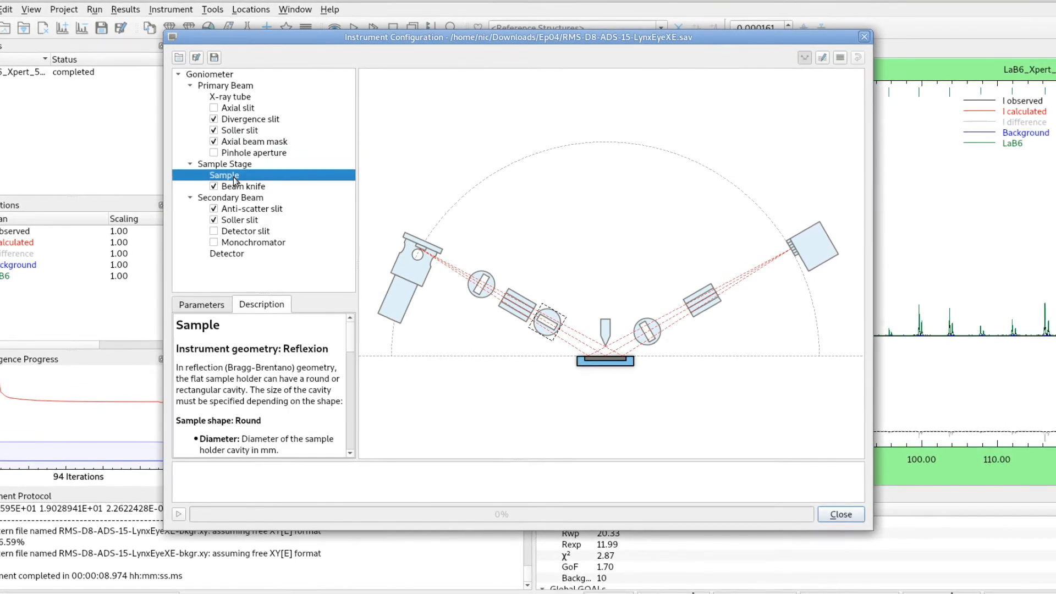
# Step: Try the Capillary and Transmission instrument geometries for the sample, and return to Reflexion with its round sample parameters
pyautogui.click(212, 306)
pyautogui.click(285, 348)
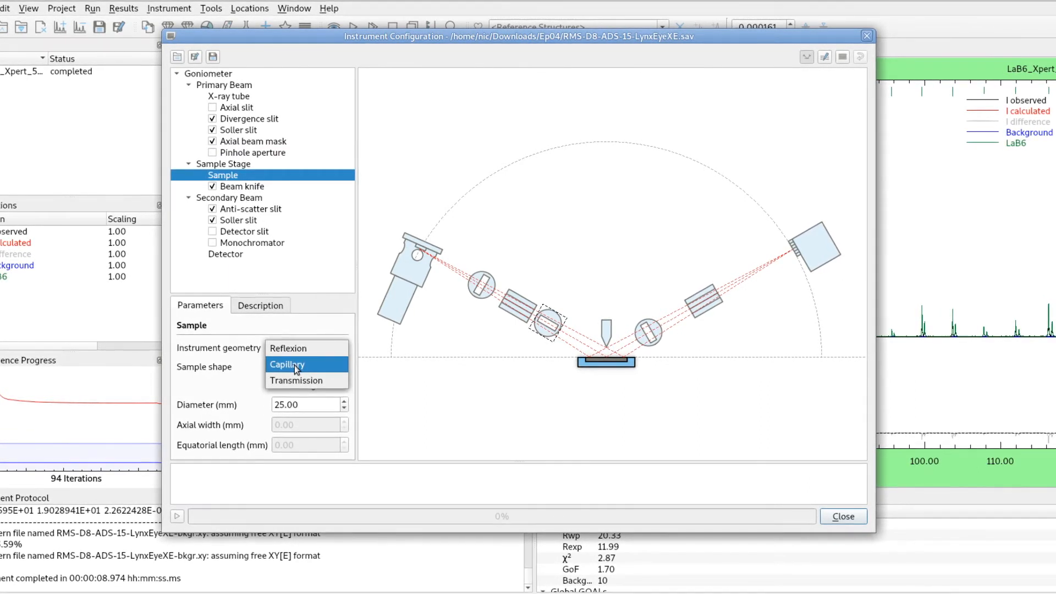
pyautogui.click(294, 365)
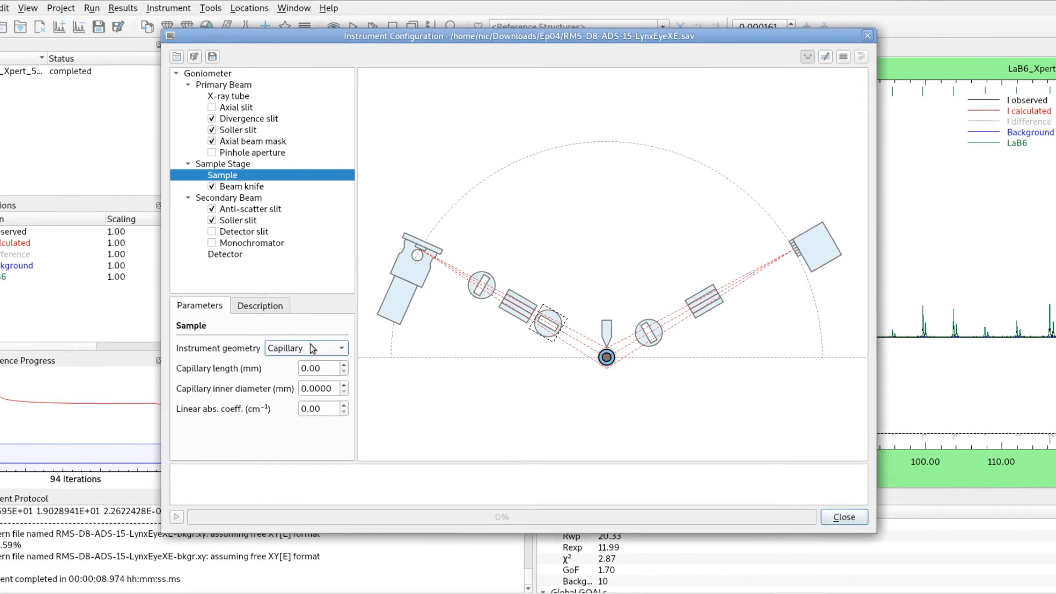
pyautogui.click(296, 350)
pyautogui.click(291, 364)
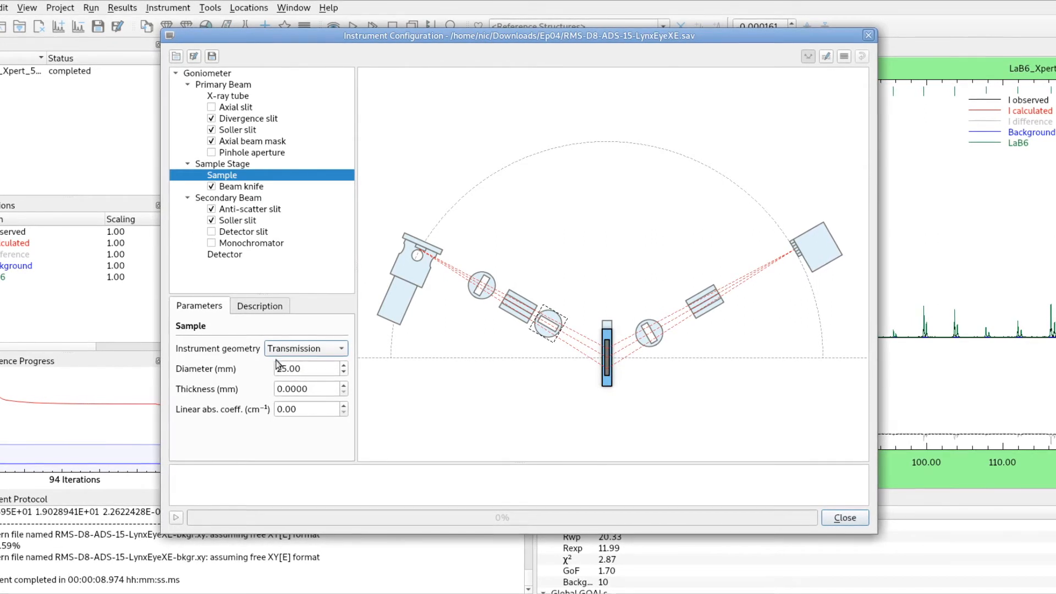
pyautogui.click(277, 352)
pyautogui.click(295, 317)
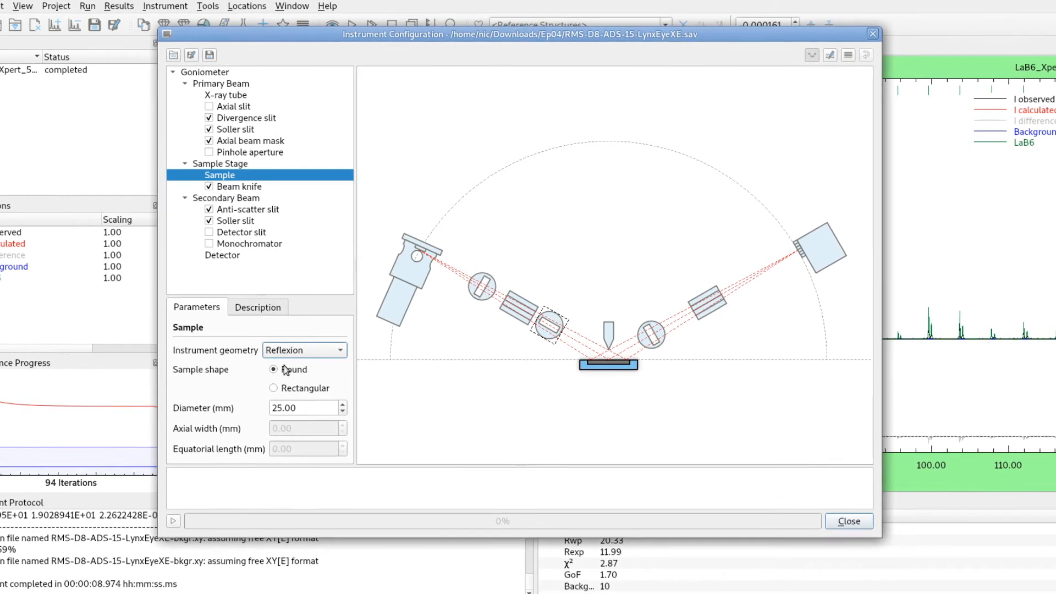
pyautogui.click(303, 410)
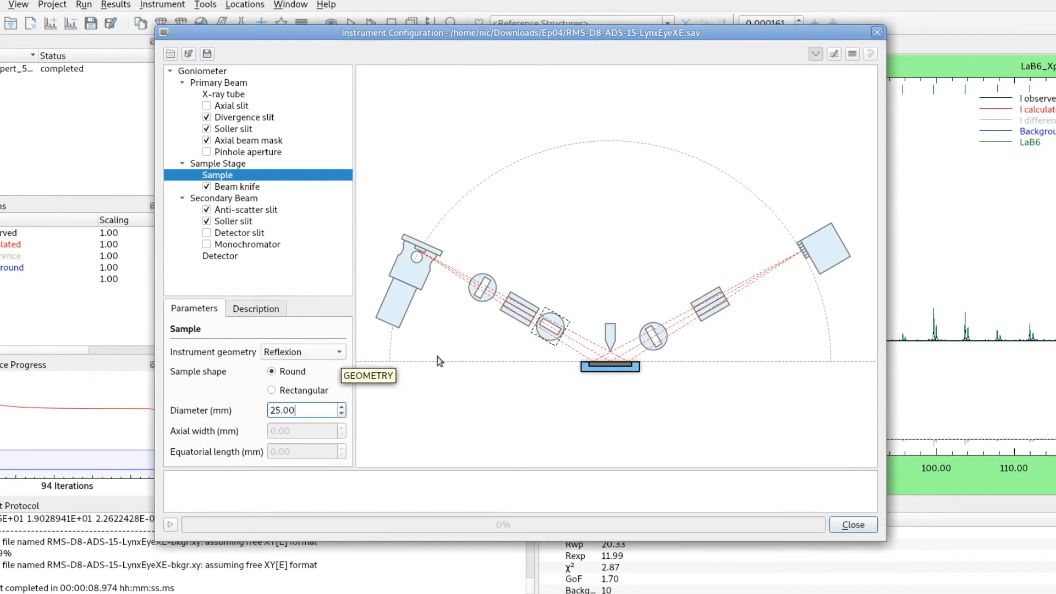
# Step: Disable the beam knife above the sample
pyautogui.click(609, 334)
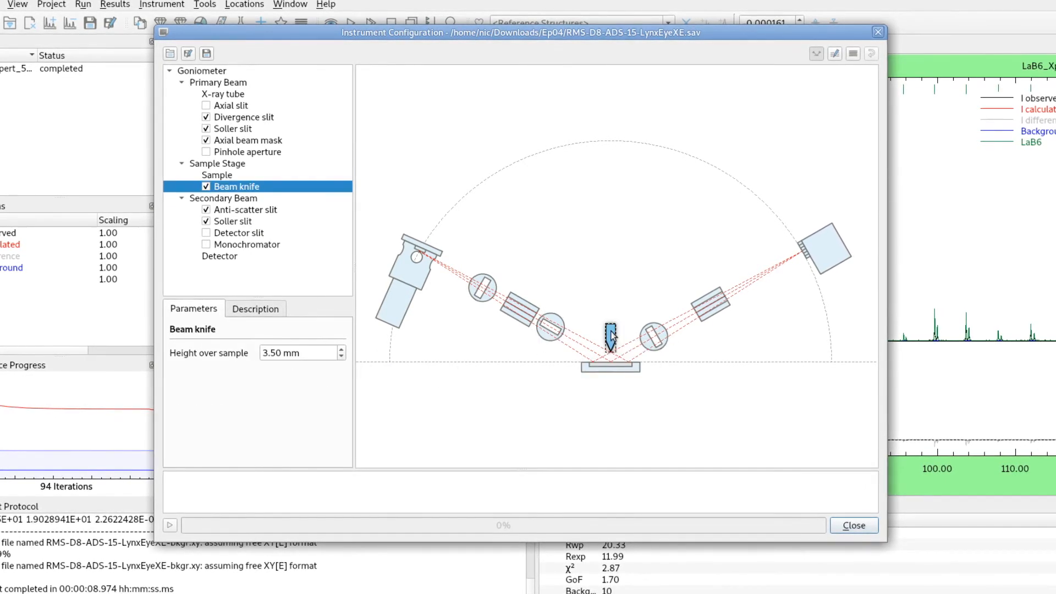
pyautogui.click(205, 187)
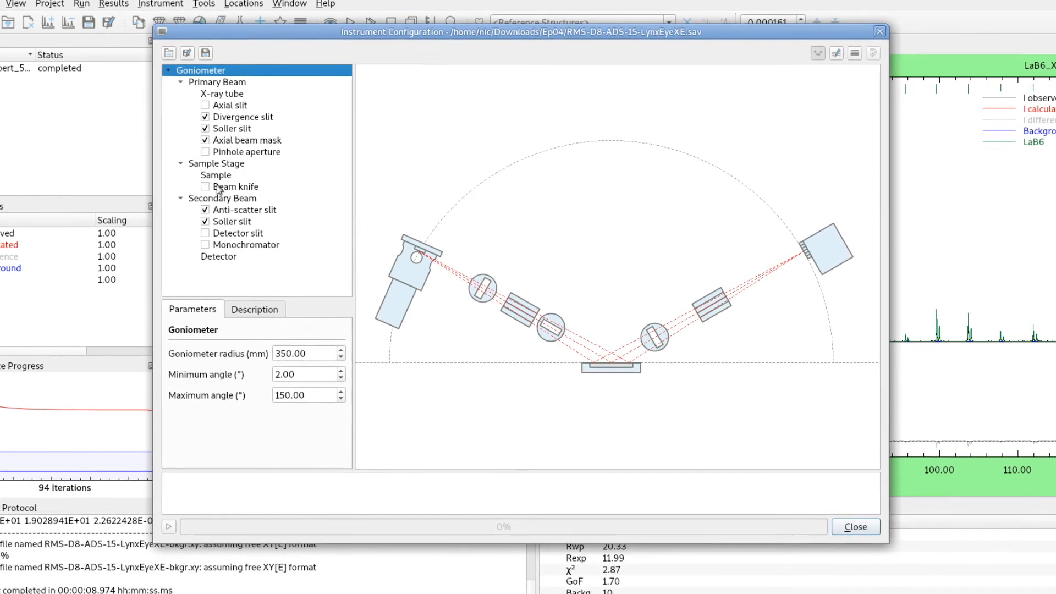
# Step: Look up the secondary beam's anti-scatter slit type and angle in the LaB6_Xpert_5-120.xrdml file
pyautogui.click(652, 346)
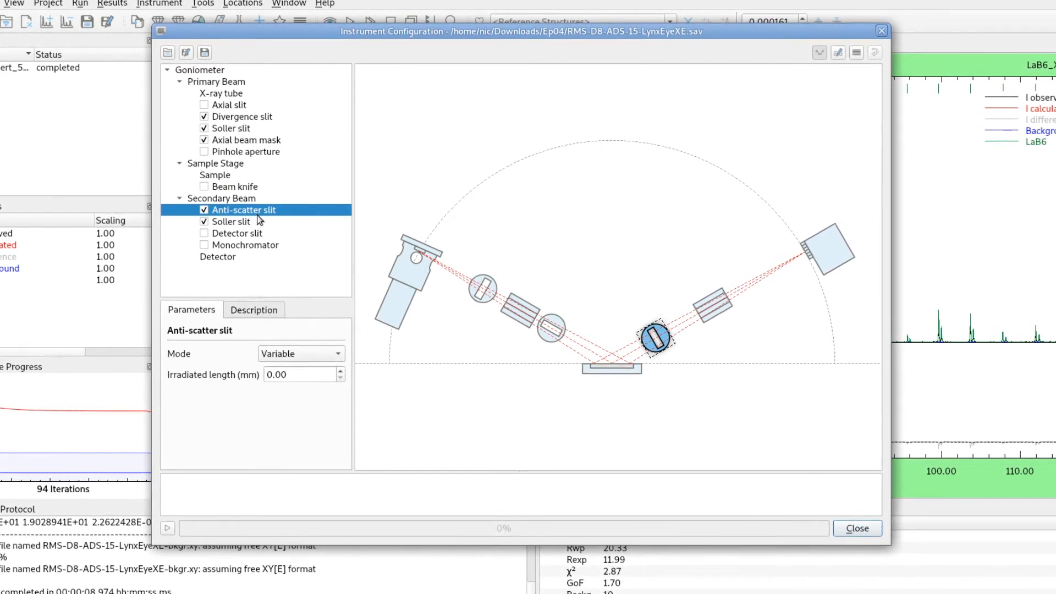
pyautogui.click(306, 354)
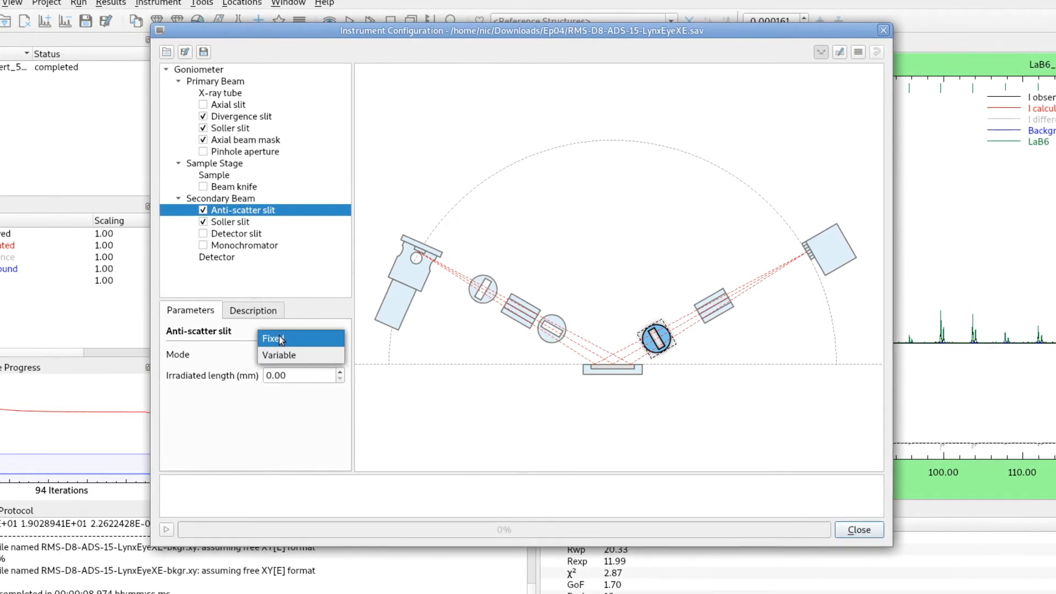
pyautogui.click(282, 354)
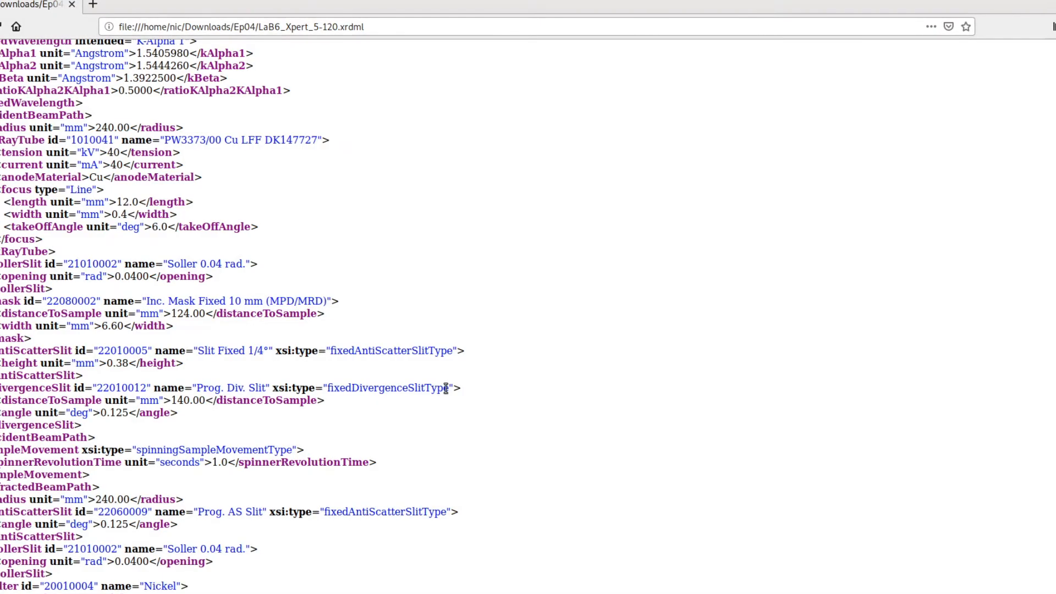
pyautogui.scroll(-4, 448, 394)
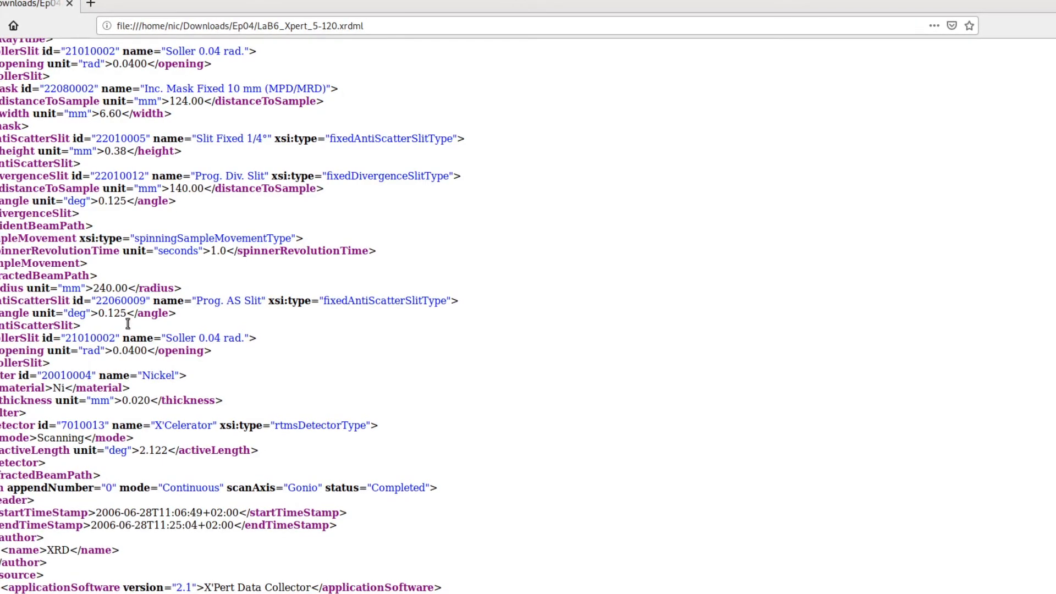
pyautogui.moveTo(98, 313); pyautogui.dragTo(126, 313)
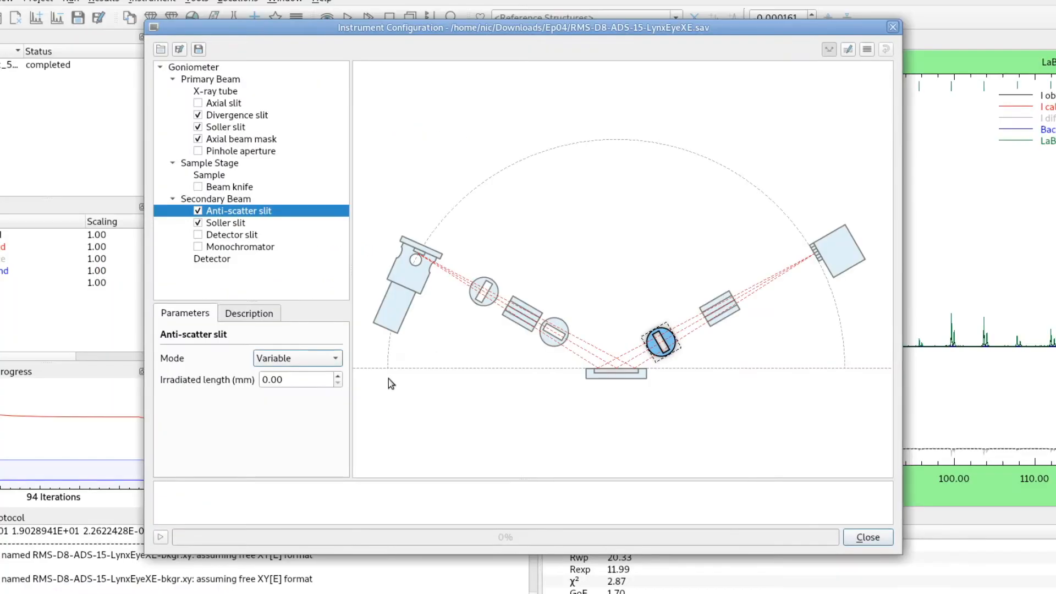
# Step: Configure the secondary beam's anti-scatter slit in Fixed mode with a beam divergence of 0.12°
pyautogui.click(272, 352)
pyautogui.click(271, 342)
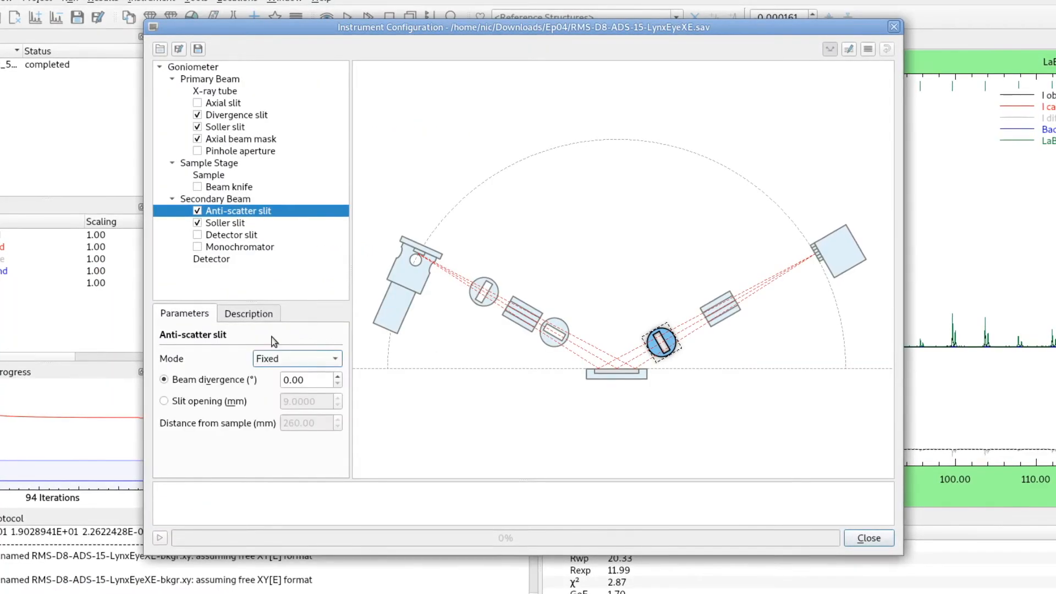
pyautogui.moveTo(316, 379); pyautogui.dragTo(256, 380)
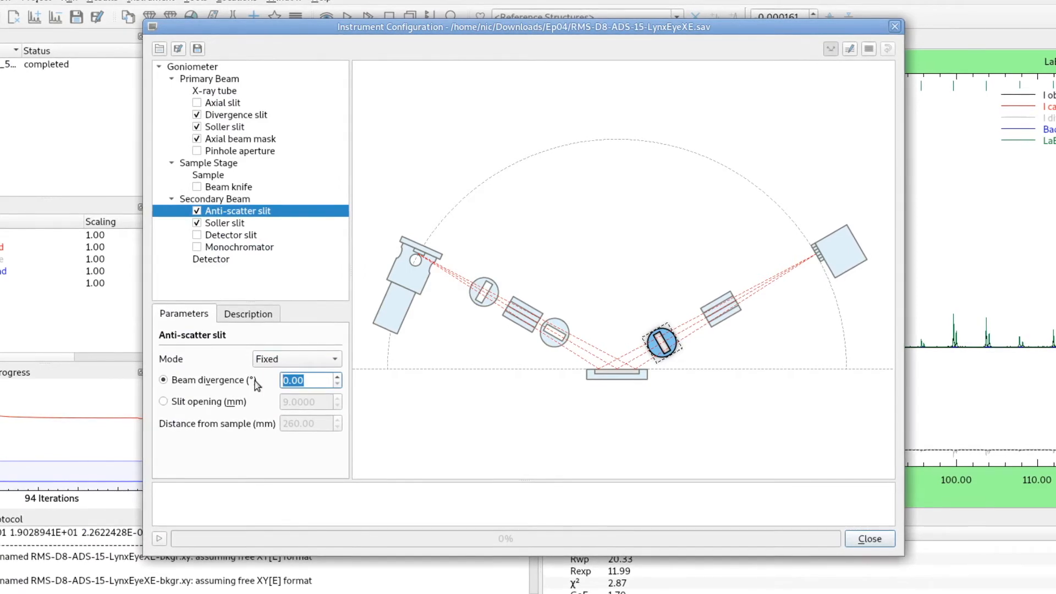
pyautogui.write('0.12')
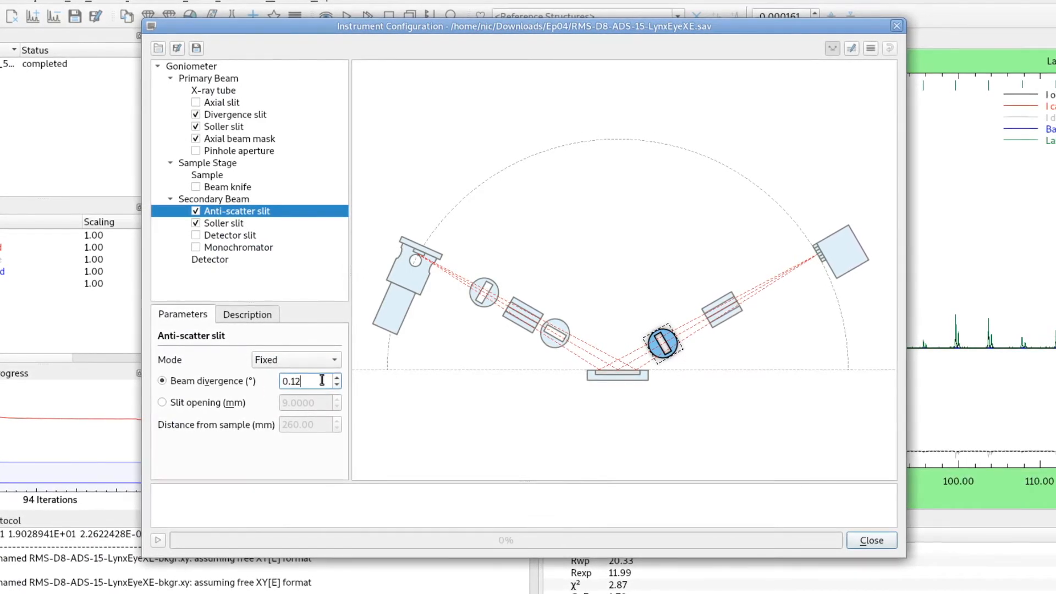
# Step: Set the secondary-beam Soller slit's opening angle to 0.0400 radians
pyautogui.click(735, 308)
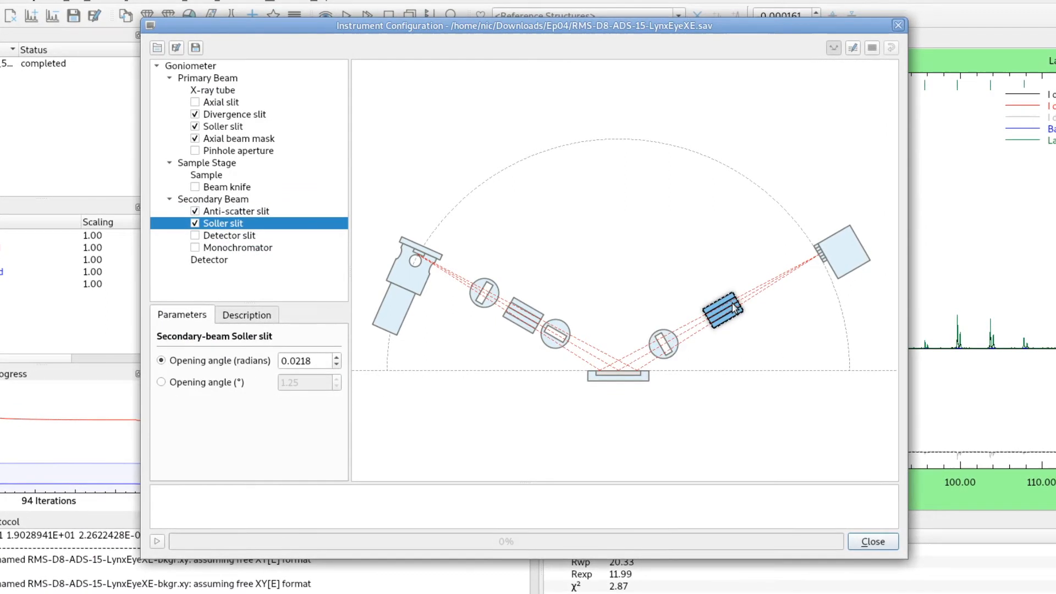
pyautogui.click(316, 359)
pyautogui.moveTo(316, 359); pyautogui.dragTo(296, 360)
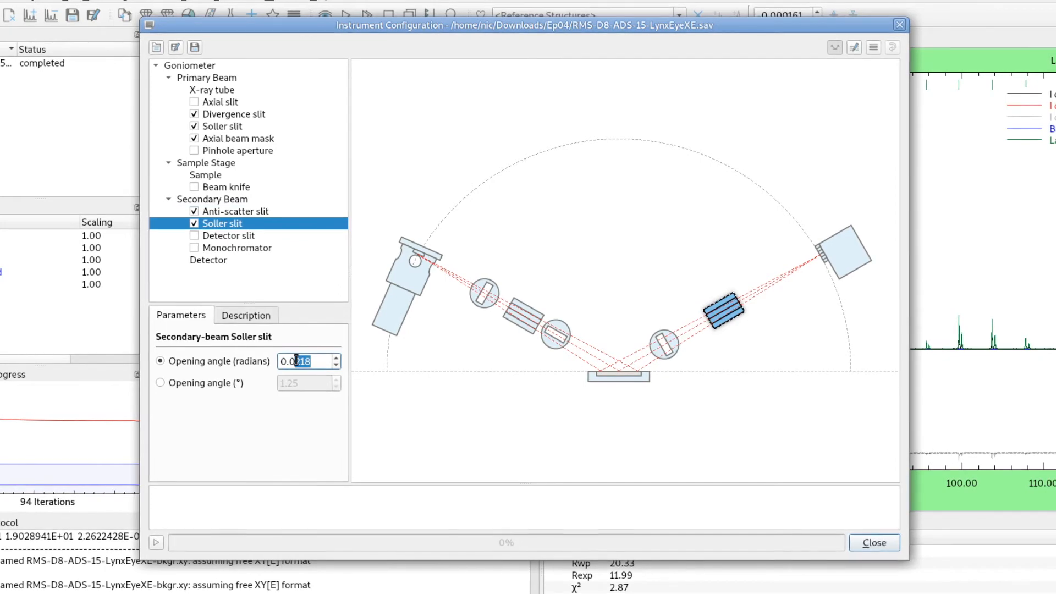
pyautogui.write('4')
pyautogui.press('Tab')
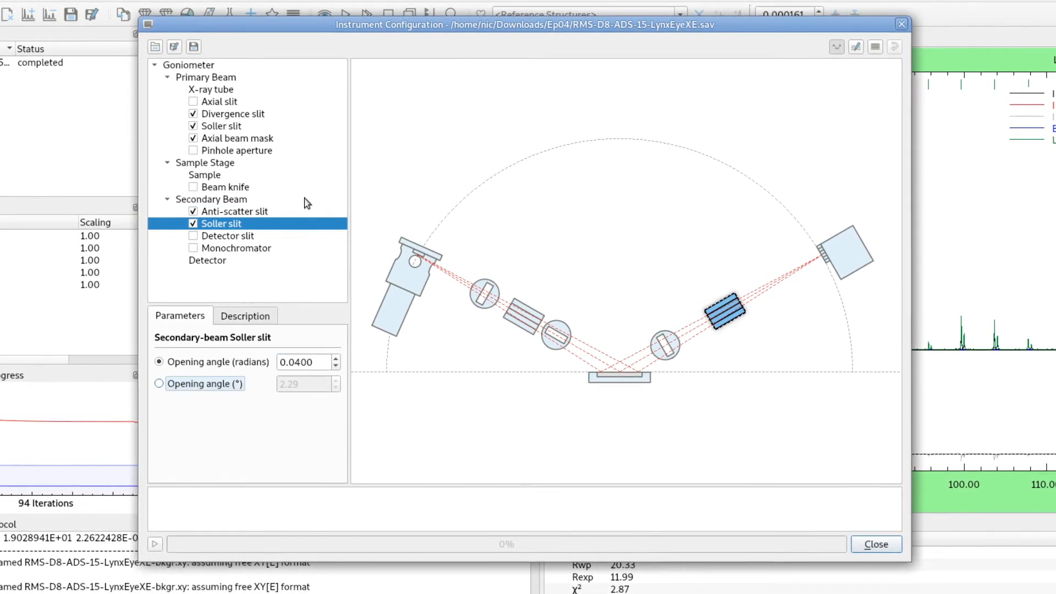
# Step: Check the disabled detector slit and monochromator, and set the detector model to PANalytical X'celerator
pyautogui.click(228, 237)
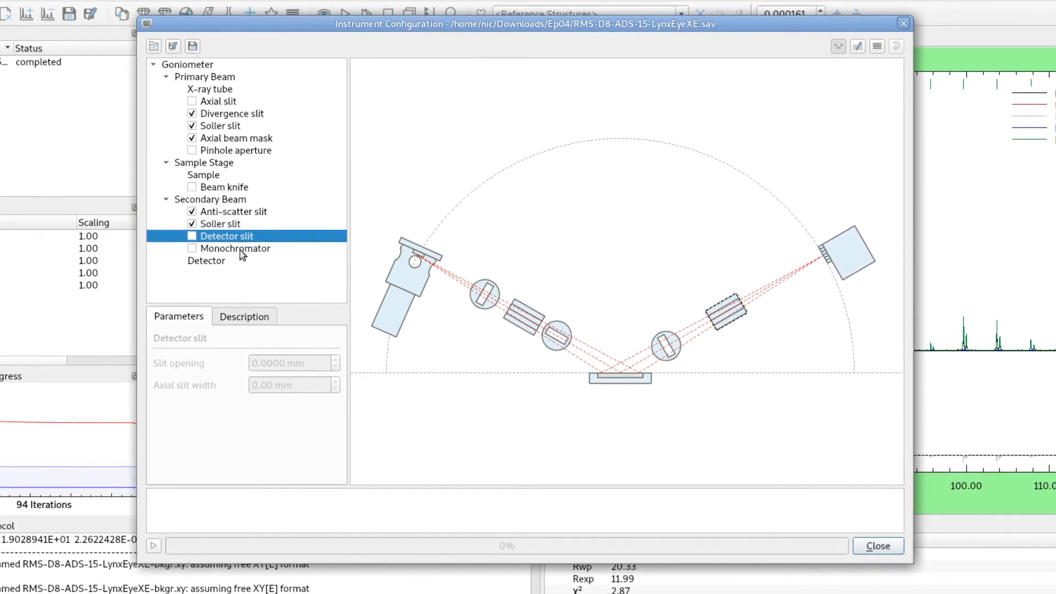
pyautogui.click(240, 249)
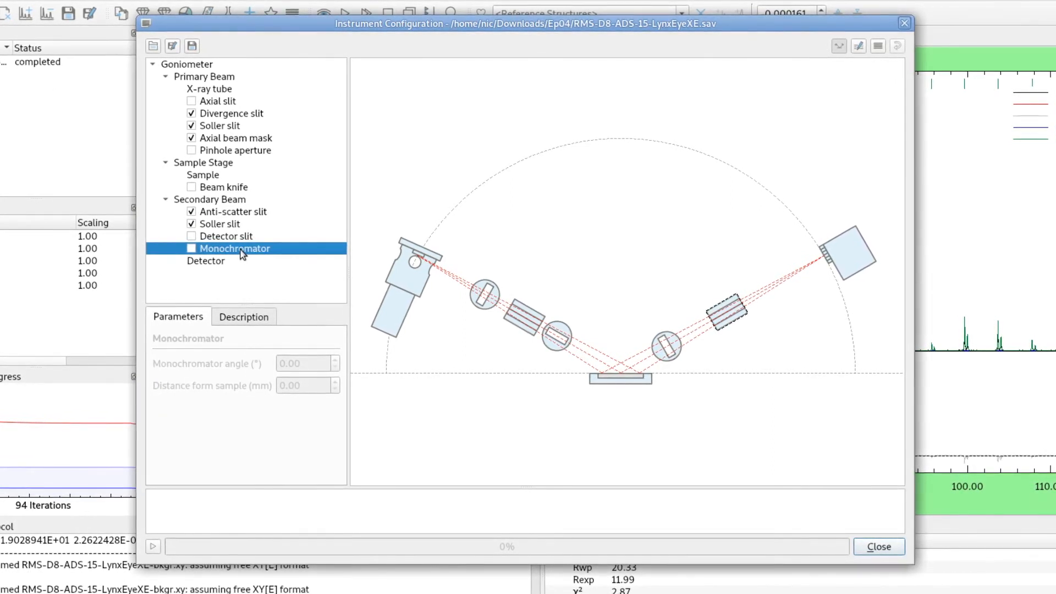
pyautogui.click(215, 262)
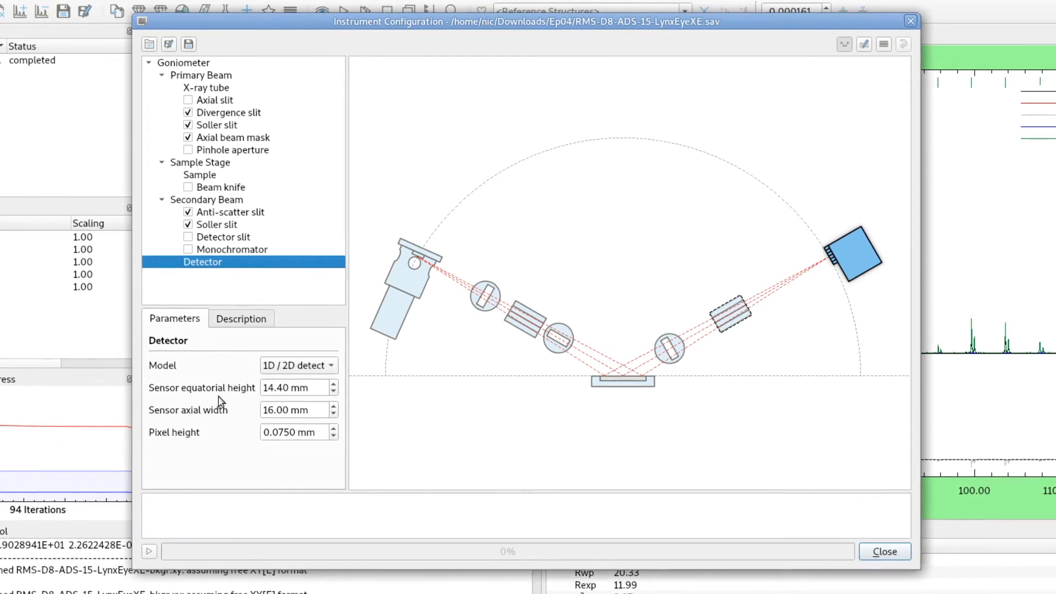
pyautogui.click(299, 366)
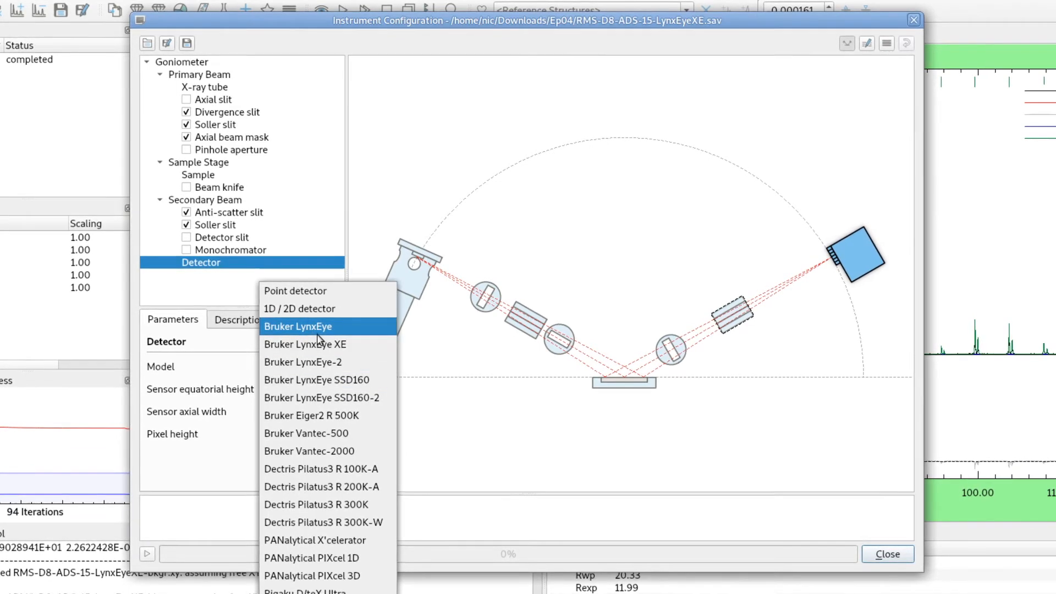
pyautogui.click(337, 544)
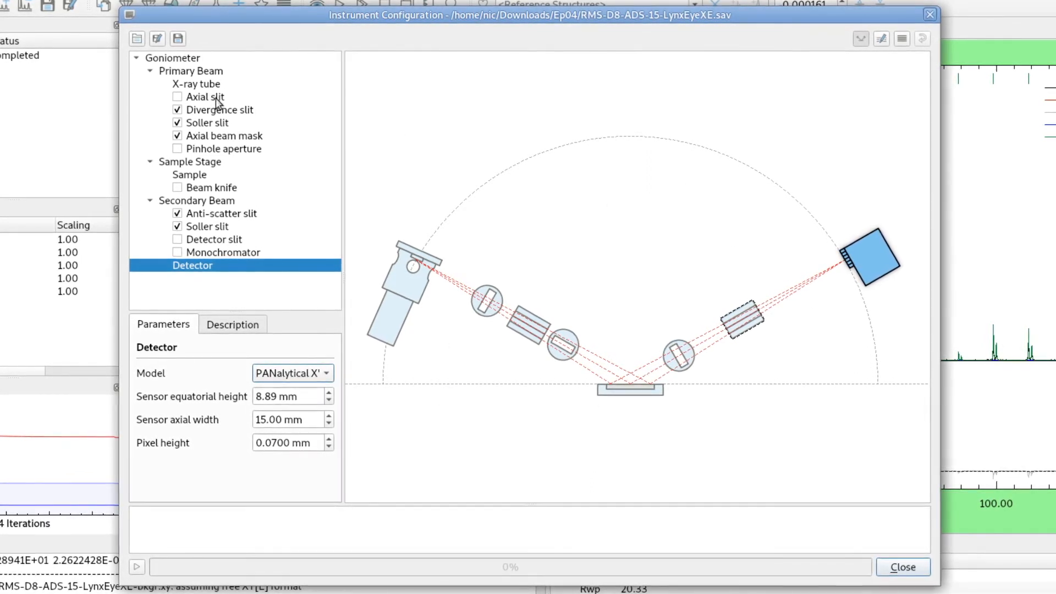
# Step: Set the goniometer radius of the instrument configuration to 240 mm
pyautogui.click(187, 58)
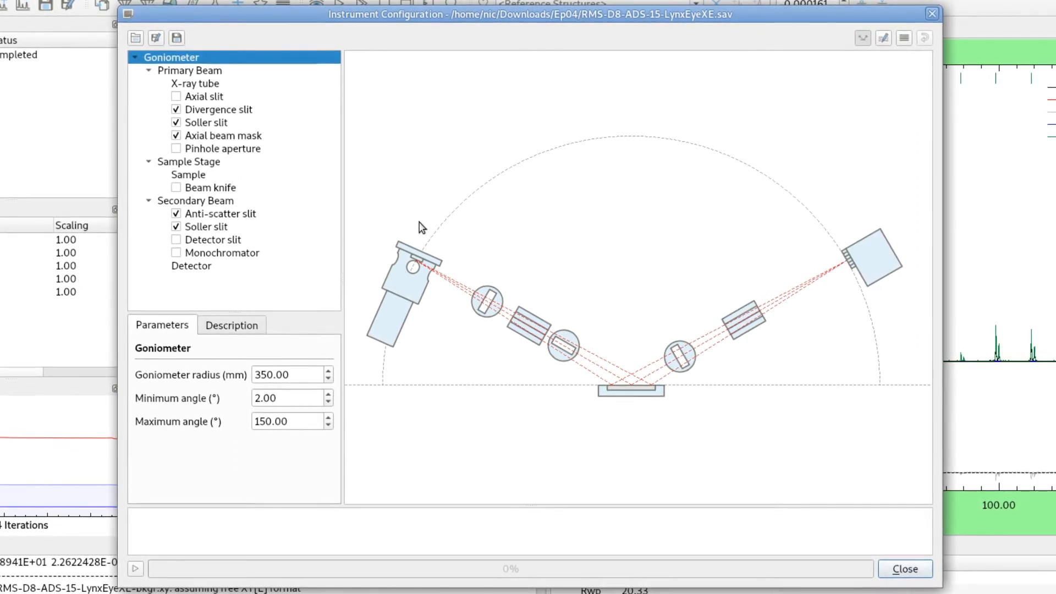
pyautogui.click(417, 286)
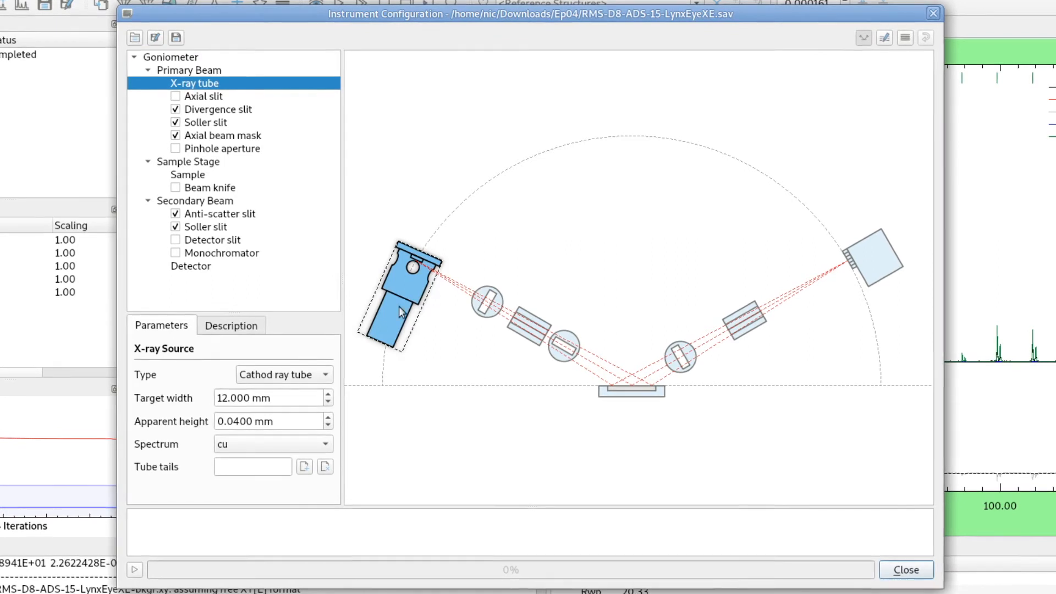
pyautogui.click(629, 256)
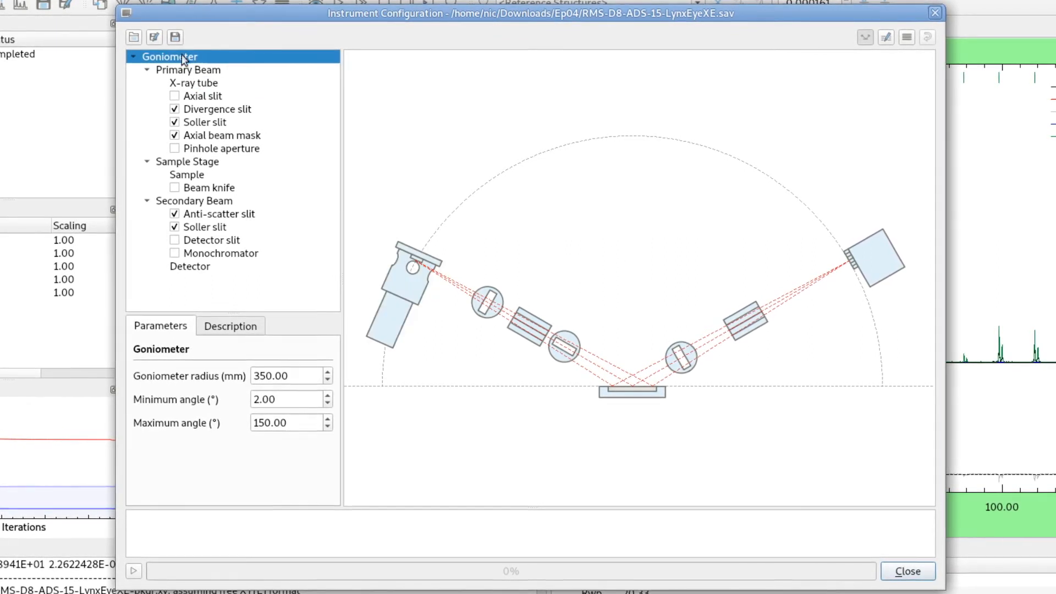
pyautogui.moveTo(282, 376); pyautogui.dragTo(236, 379)
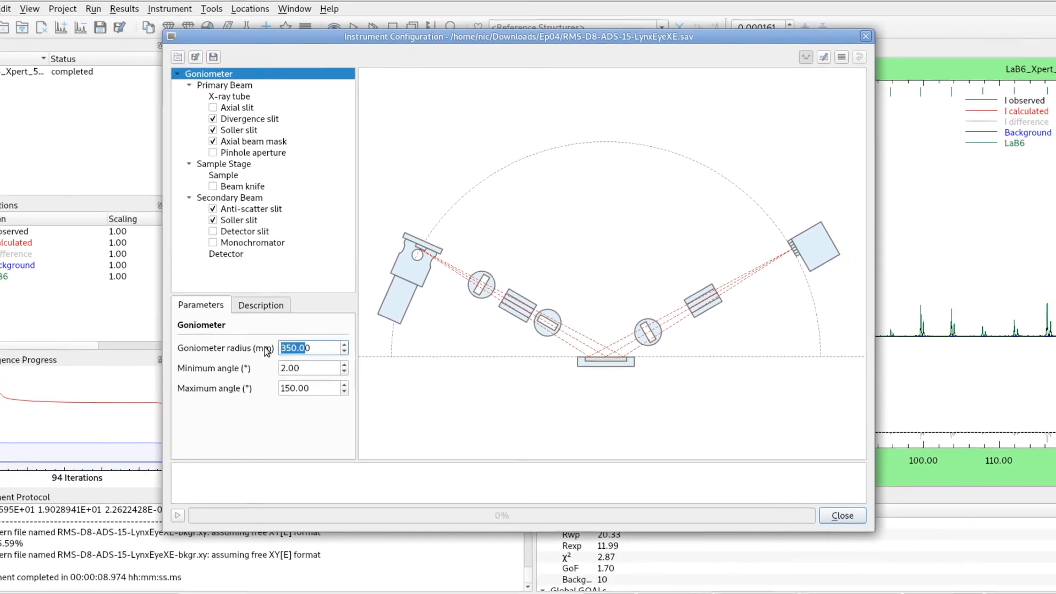
pyautogui.click(265, 347)
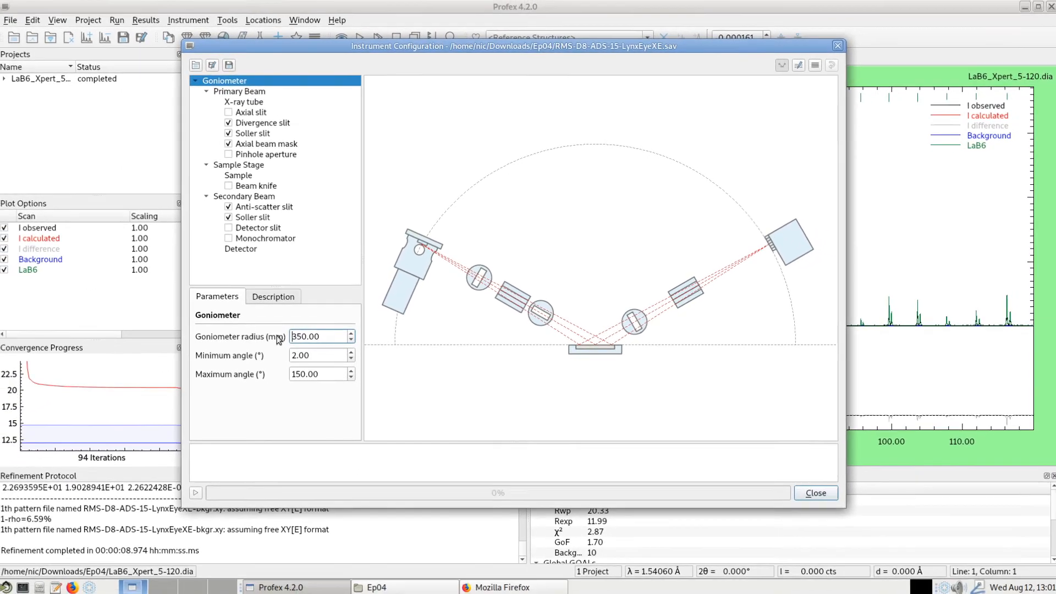
pyautogui.write('24')
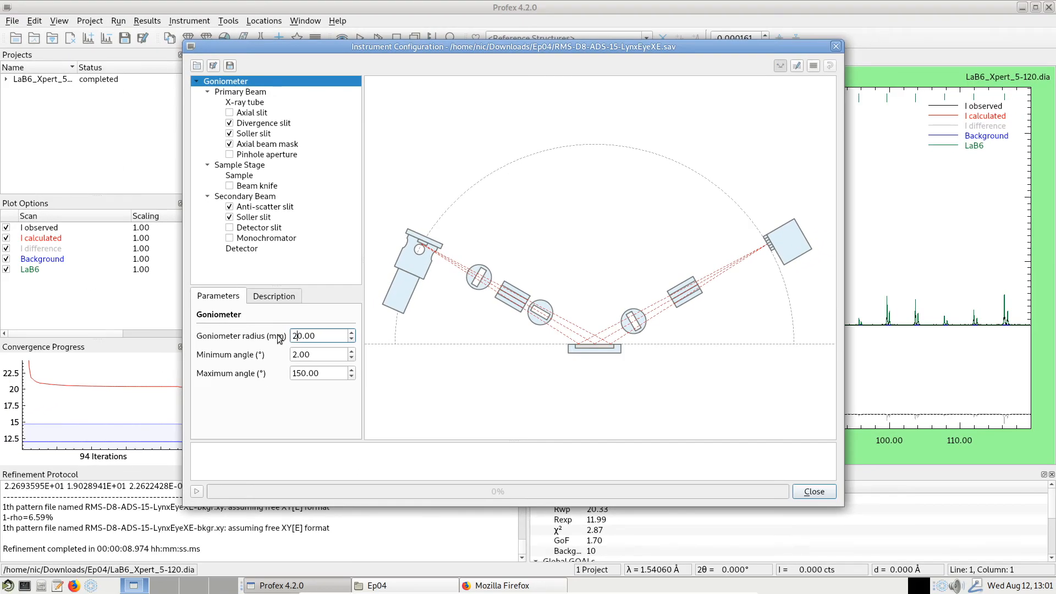
# Step: Look up the radius of the diffracted and incident beam paths in the LaB6_Xpert_5-120.xrdml file in Firefox, and return to Profex
pyautogui.click(466, 585)
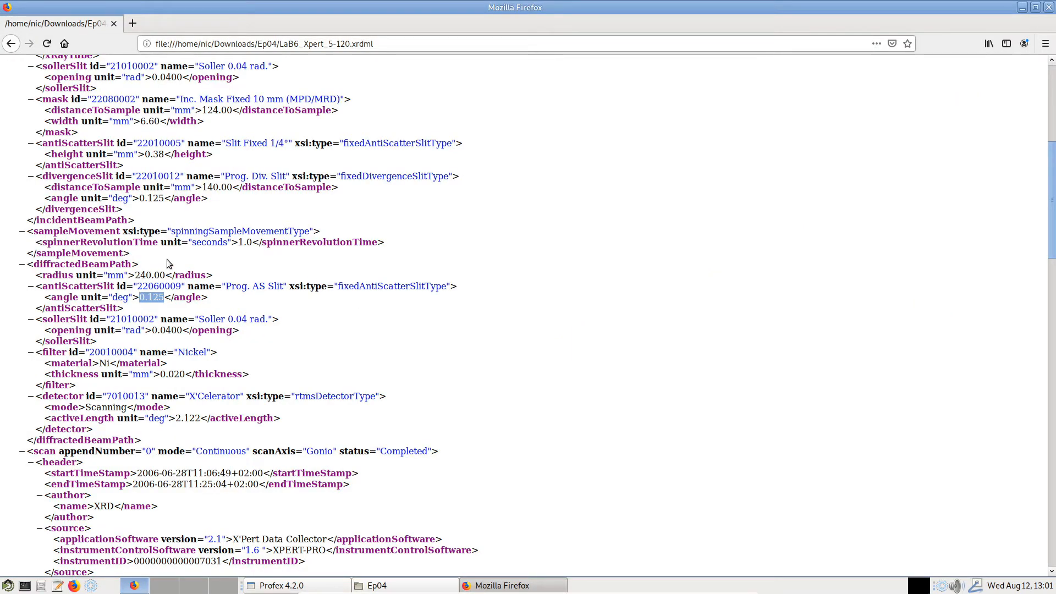
pyautogui.moveTo(135, 276); pyautogui.dragTo(162, 275)
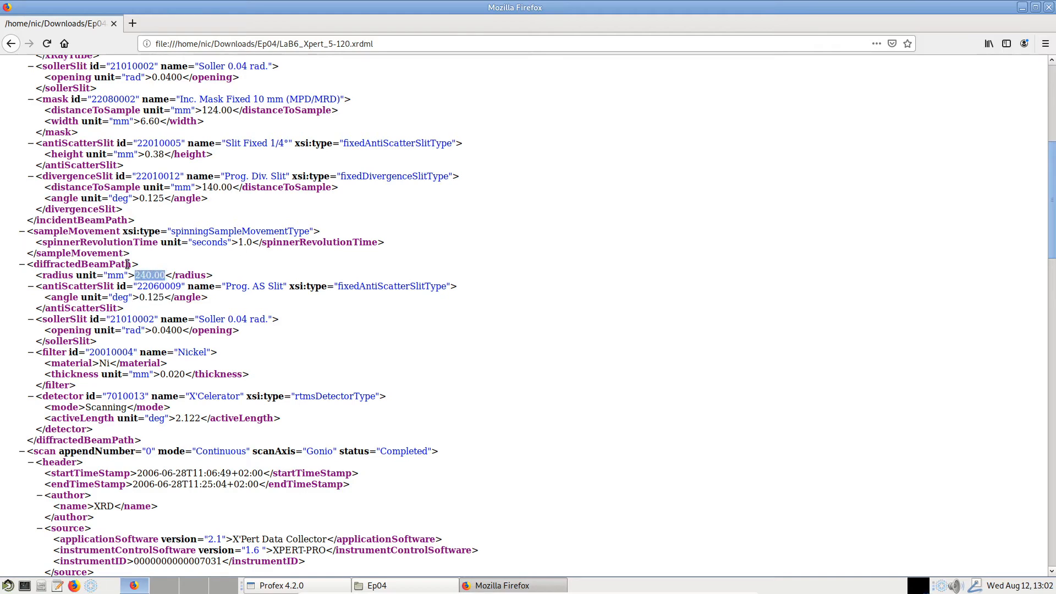
pyautogui.scroll(10, 127, 264)
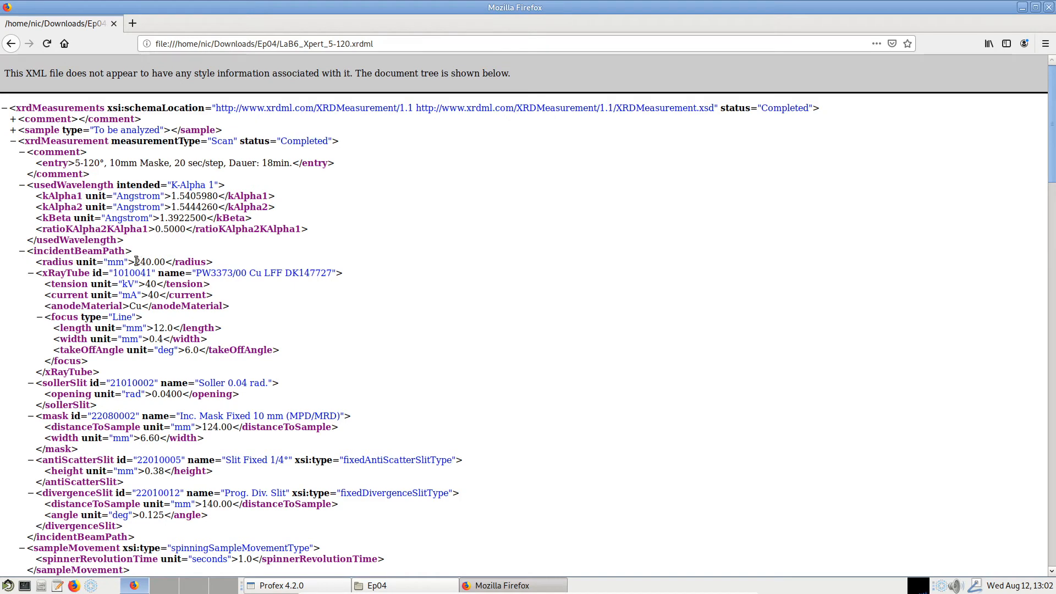
pyautogui.moveTo(140, 262); pyautogui.dragTo(154, 262)
pyautogui.click(269, 253)
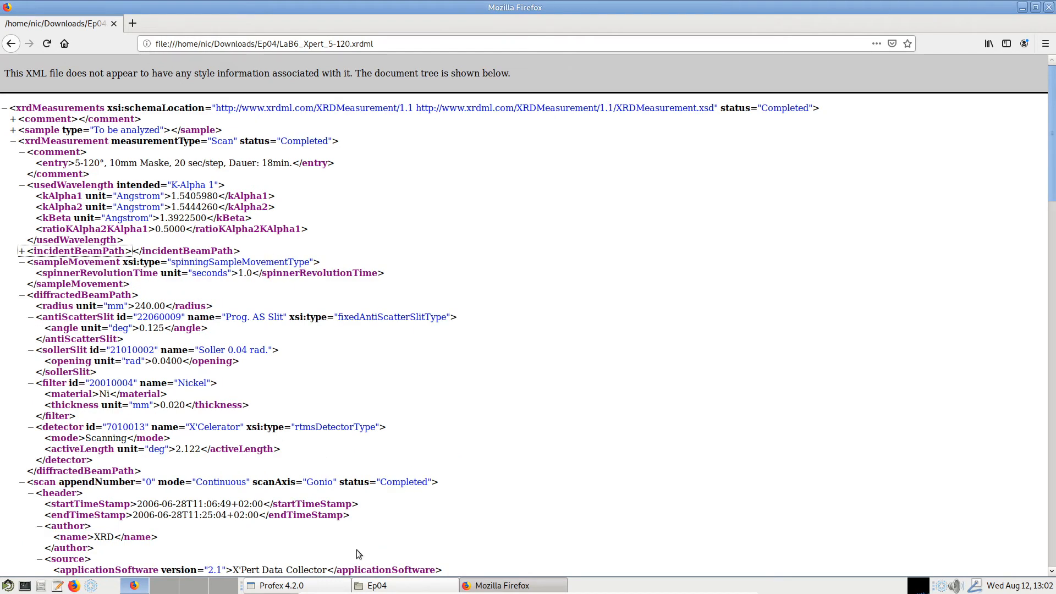
pyautogui.click(330, 587)
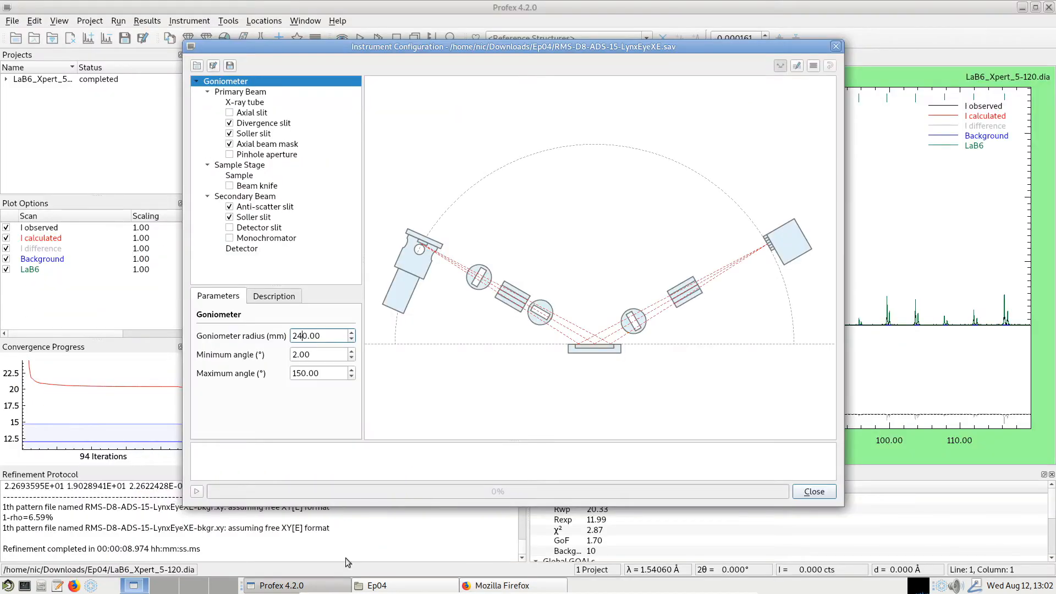
# Step: Save the instrument configuration under the new file name Panalytical-Xpert.sav
pyautogui.click(323, 354)
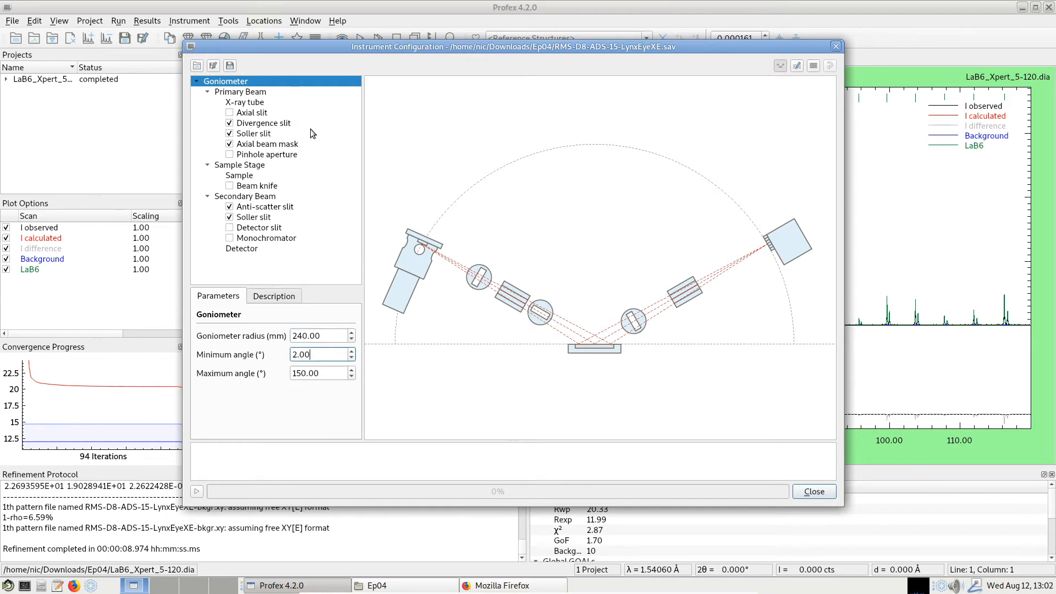
pyautogui.click(212, 68)
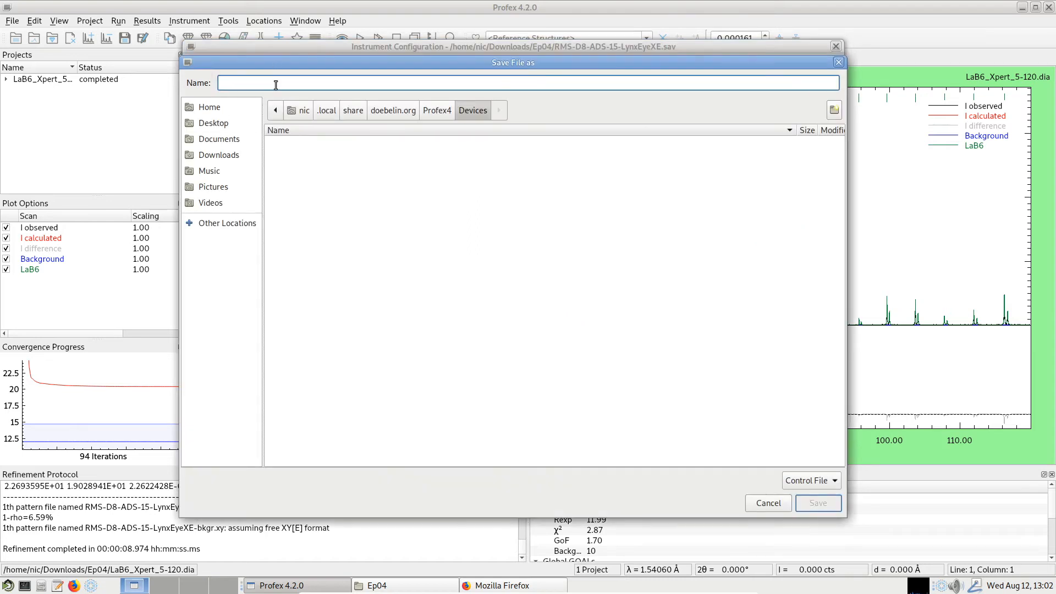
pyautogui.write('Panalytical-Xpert.sa')
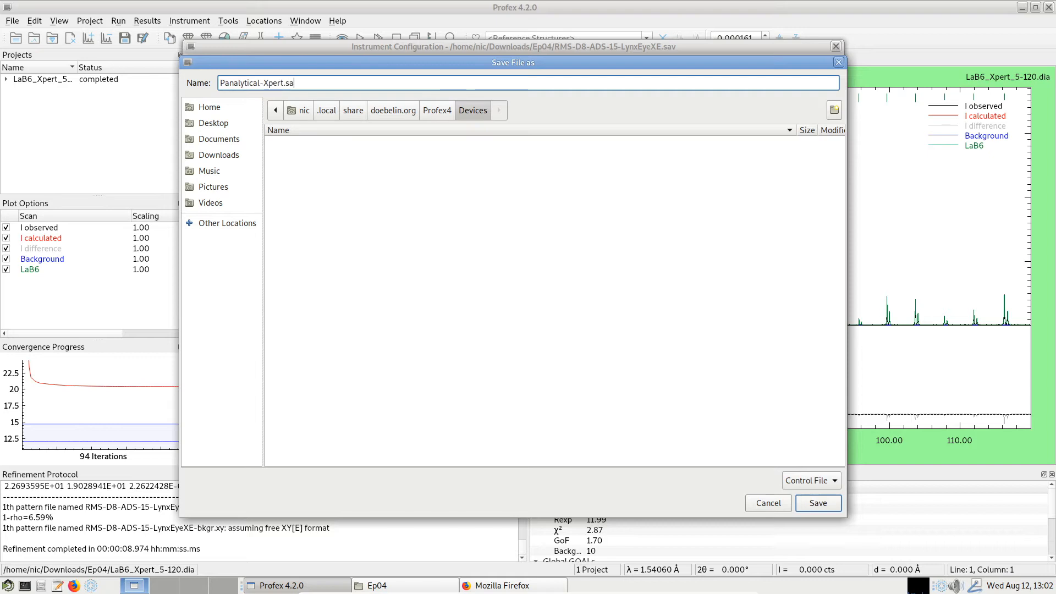
pyautogui.write('v')
pyautogui.press('Return')
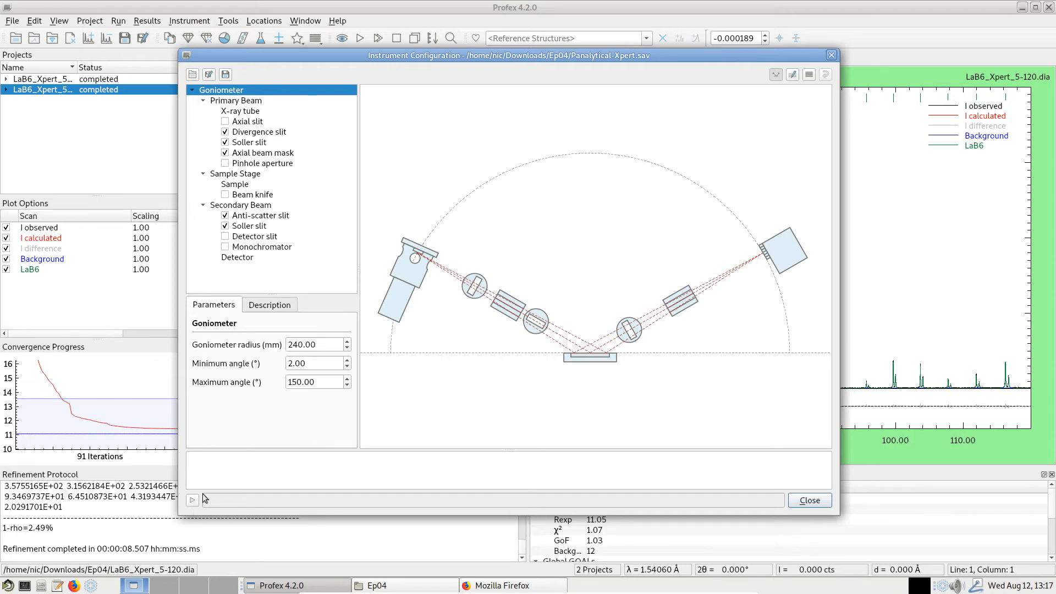
# Step: Check both slits' beam divergence, and set the divergence slit's div value to 0.1250 in the configuration file's text
pyautogui.click(259, 133)
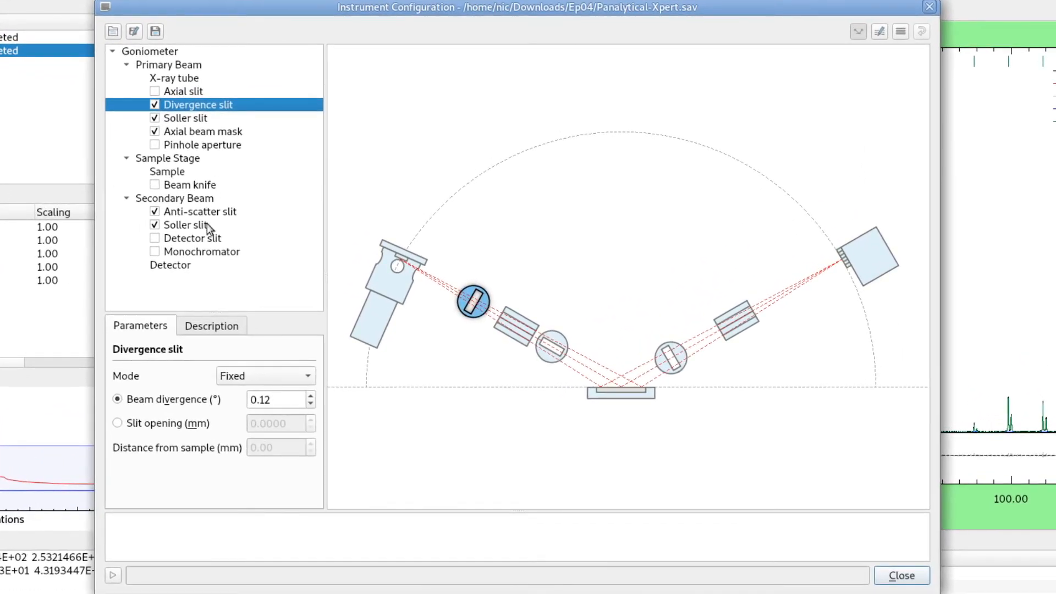
pyautogui.click(208, 213)
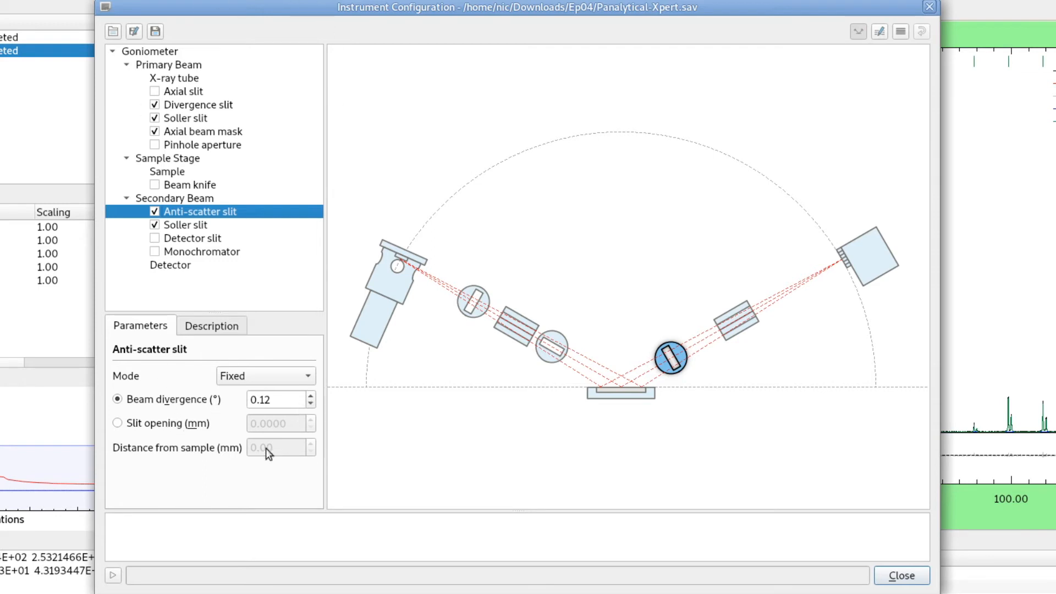
pyautogui.click(879, 33)
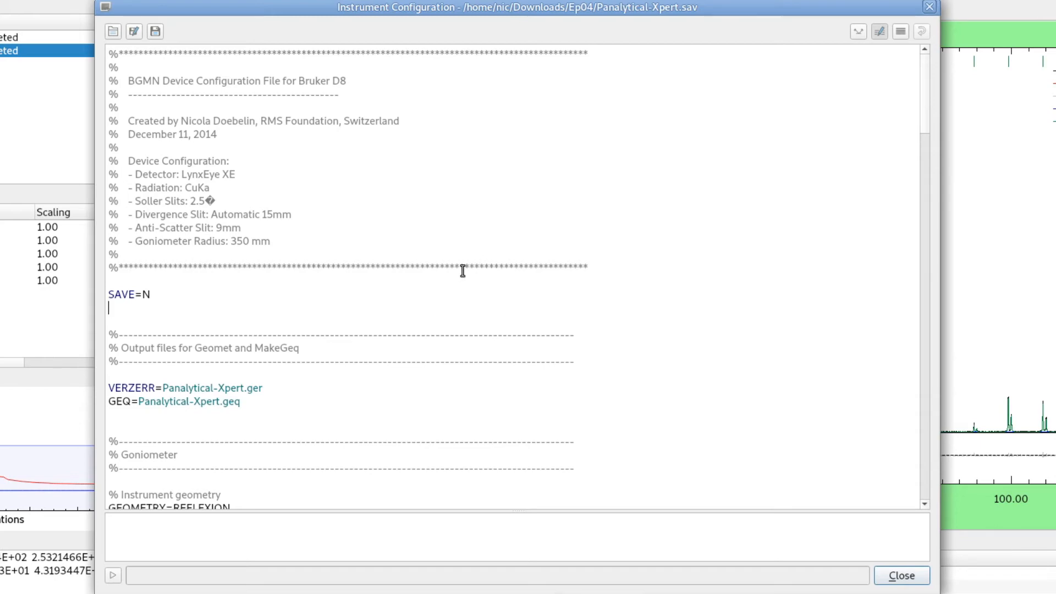
pyautogui.scroll(-8, 462, 270)
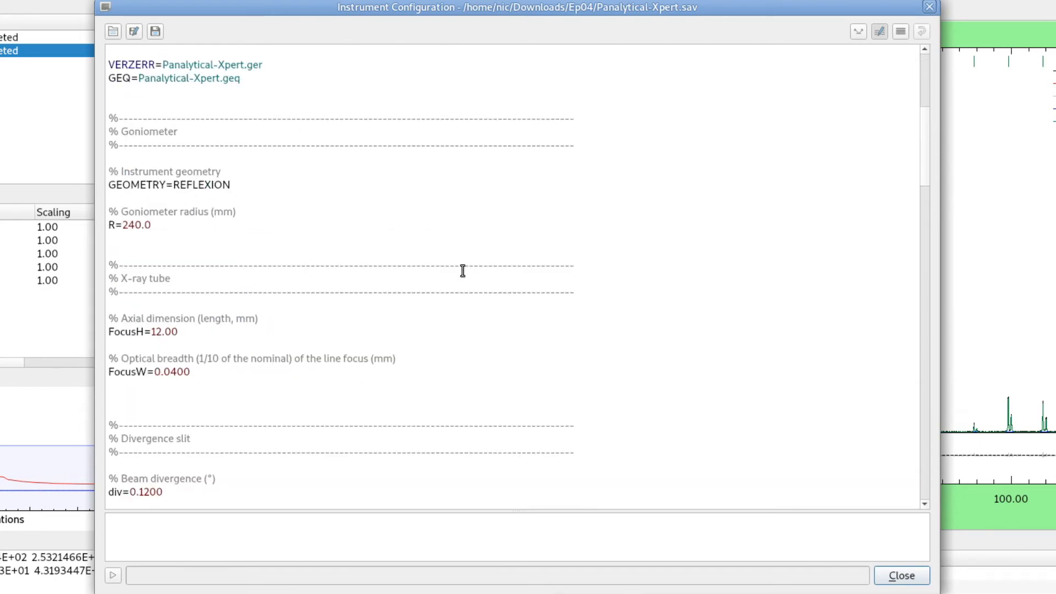
pyautogui.scroll(-7, 462, 270)
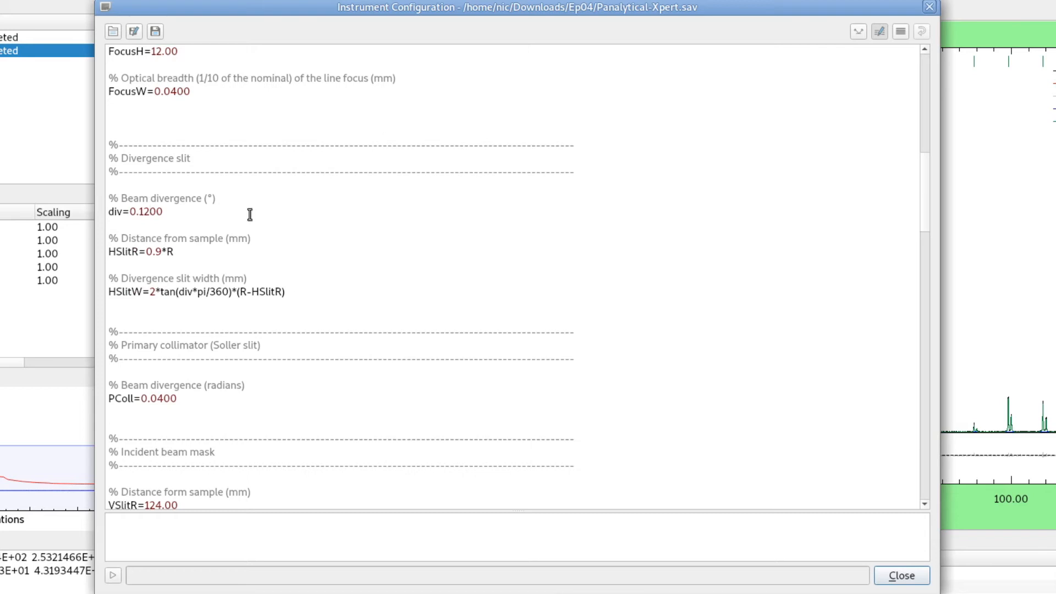
pyautogui.hotkey('shift', 'Right')
pyautogui.write('5')
pyautogui.scroll(-10, 336, 261)
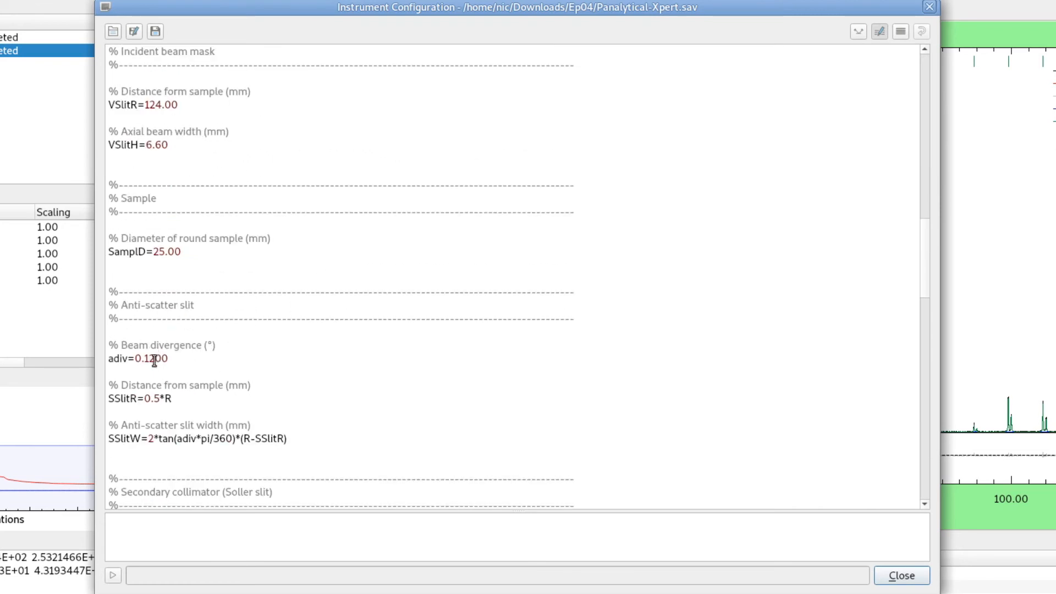
# Step: Set the anti-scatter slit's adiv value to 0.1250 in the text, and return to the graphical editor despite possible loss of edits
pyautogui.moveTo(155, 358); pyautogui.dragTo(160, 359)
pyautogui.write('5')
pyautogui.click(858, 33)
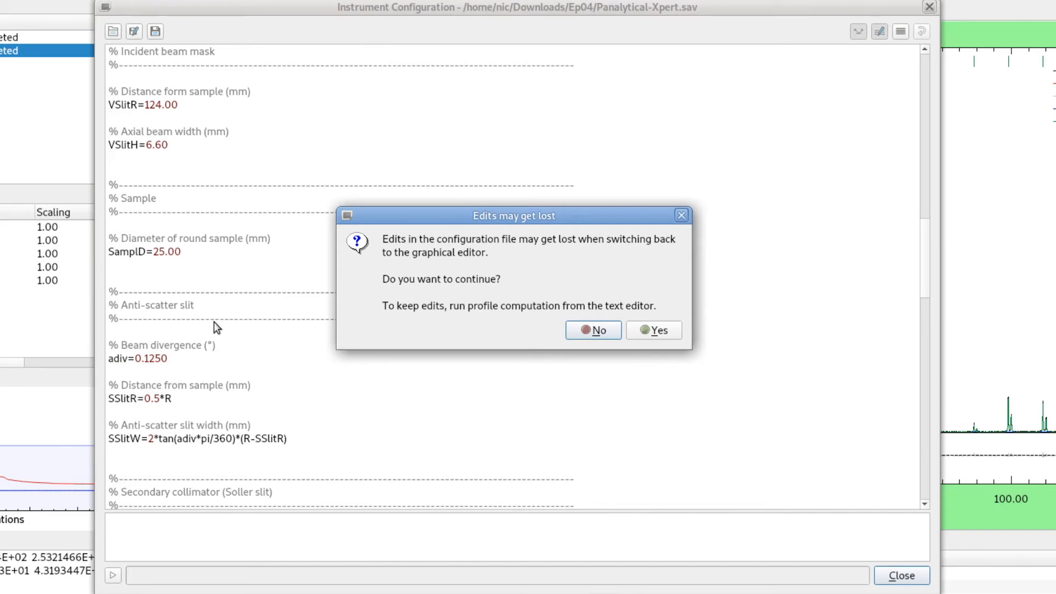
pyautogui.click(653, 330)
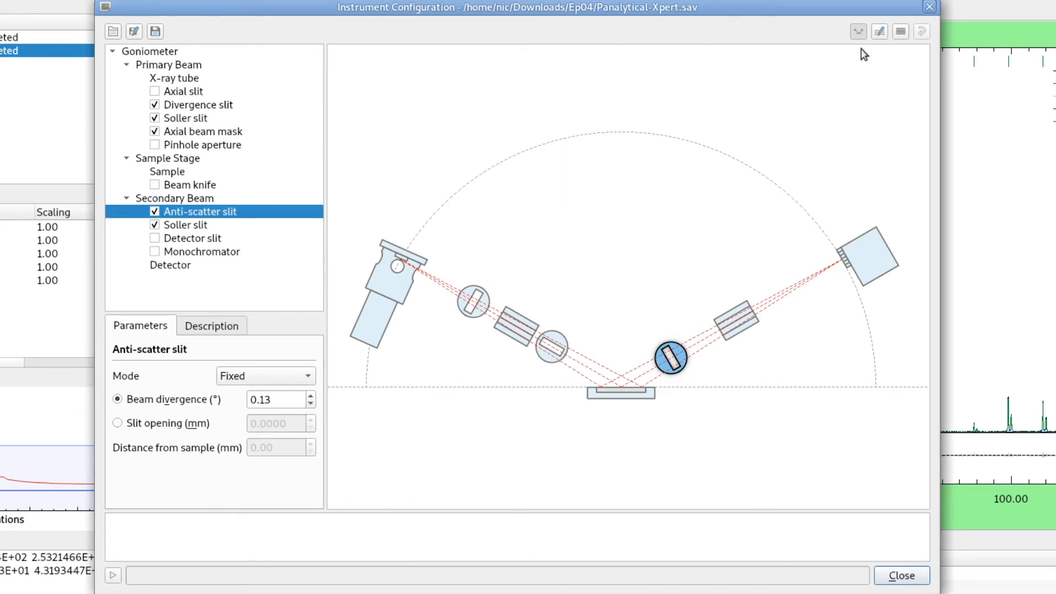
# Step: Reopen the configuration file's text and set the divergence slit's div value to 0.1250
pyautogui.click(880, 32)
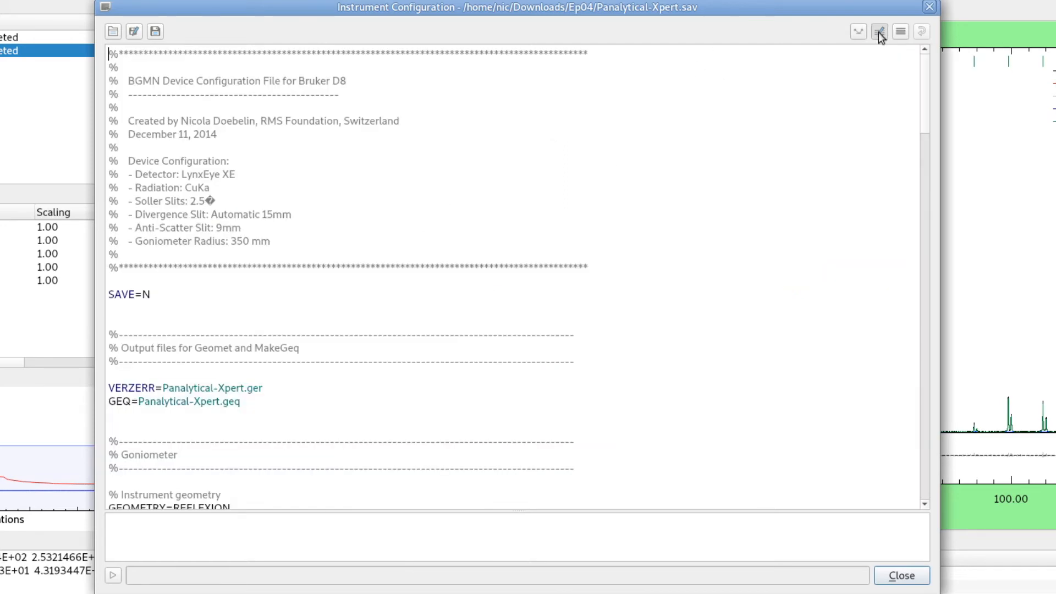
pyautogui.scroll(-8, 471, 314)
pyautogui.scroll(-8, 471, 314)
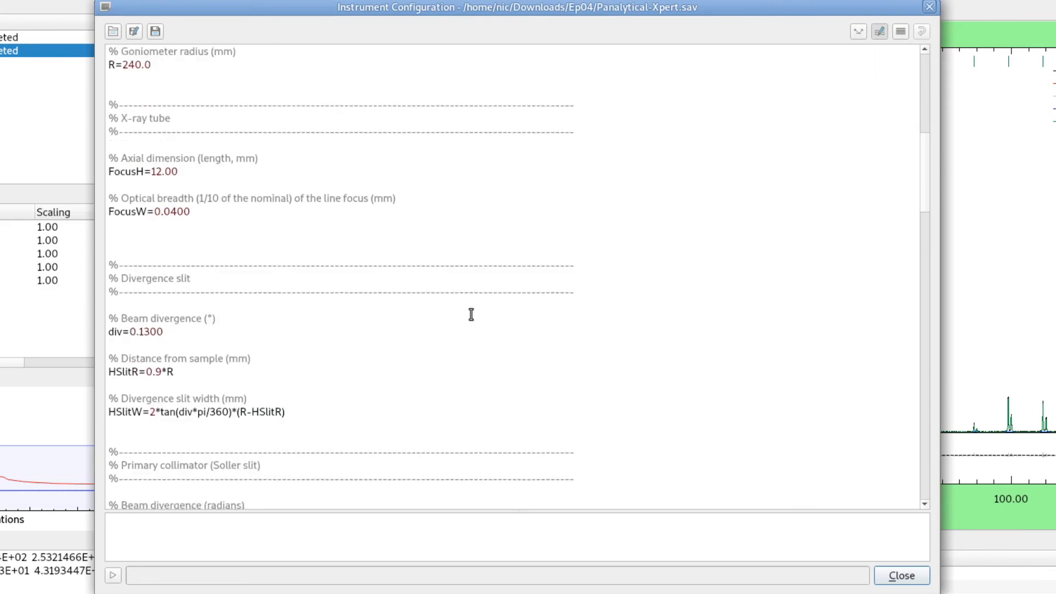
pyautogui.moveTo(145, 134); pyautogui.dragTo(156, 134)
pyautogui.write('25')
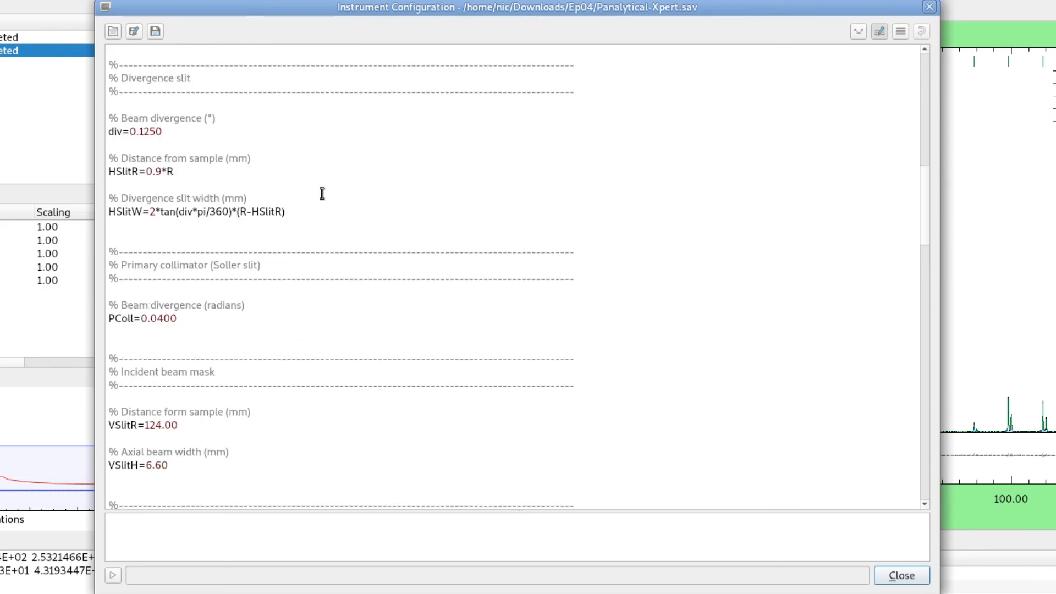
# Step: Set the anti-scatter slit's adiv value to 0.1250 and run the profile computation from the text editor
pyautogui.scroll(-3, 354, 191)
pyautogui.scroll(-3, 354, 191)
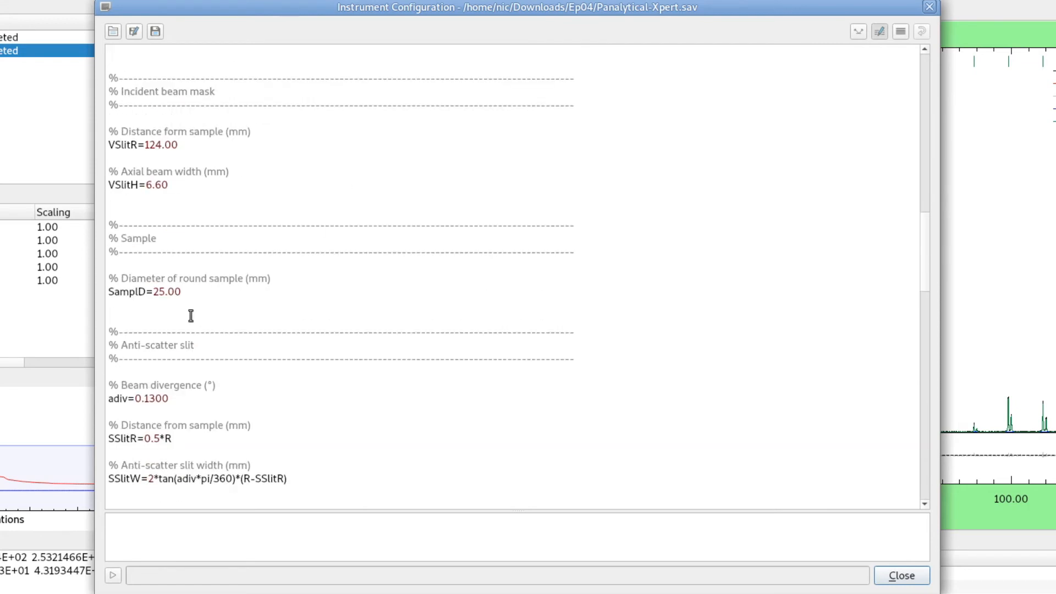
pyautogui.moveTo(150, 398); pyautogui.dragTo(159, 398)
pyautogui.write('25')
pyautogui.click(112, 574)
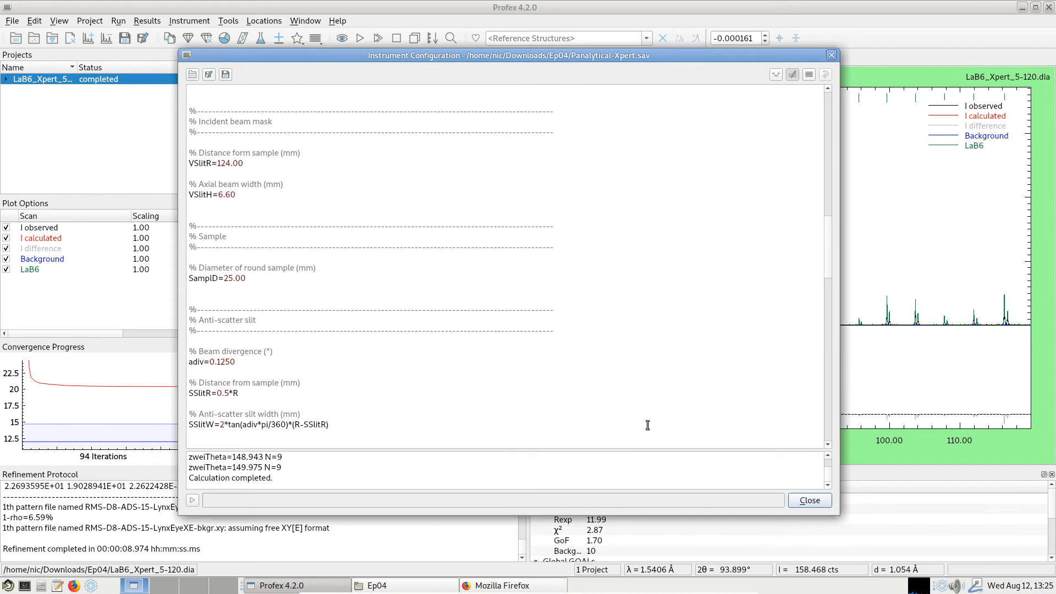
# Step: Close the instrument configuration and open the raw data file LaB6_Xpert_5-120.xrdml as a new project
pyautogui.click(808, 501)
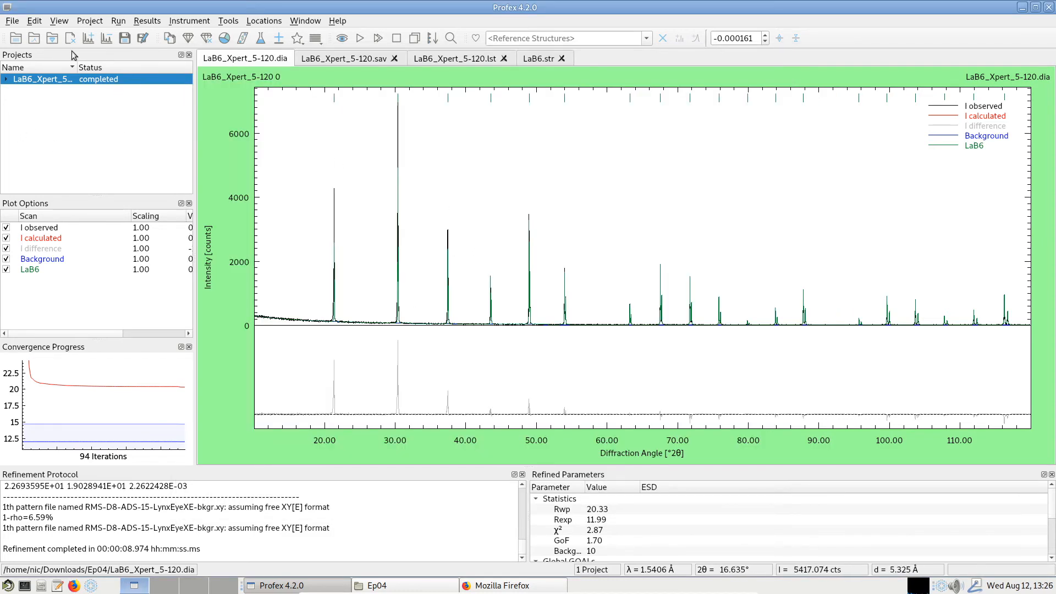
pyautogui.click(33, 39)
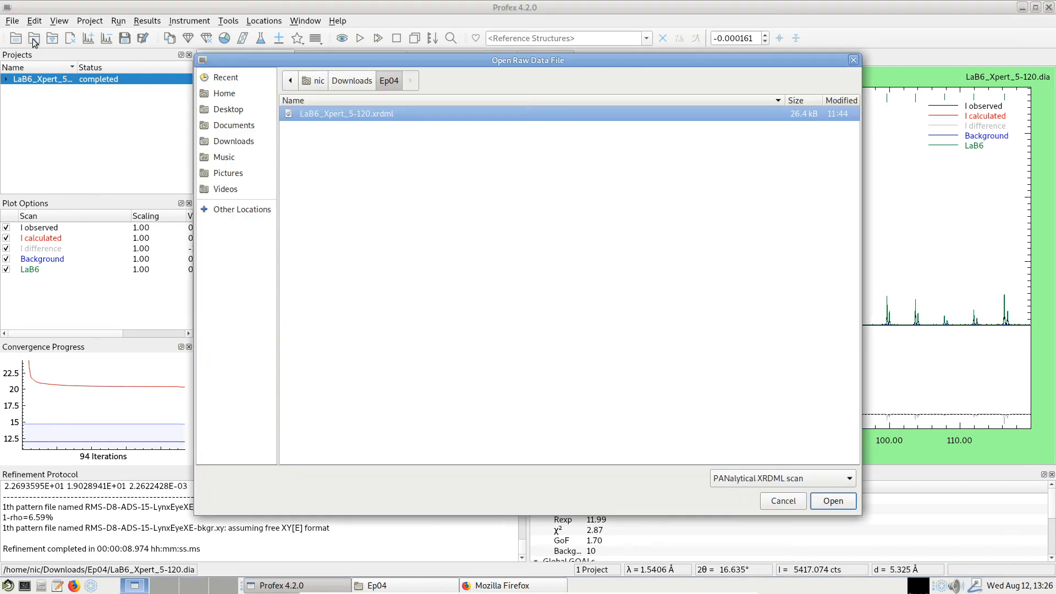
pyautogui.doubleClick(334, 117)
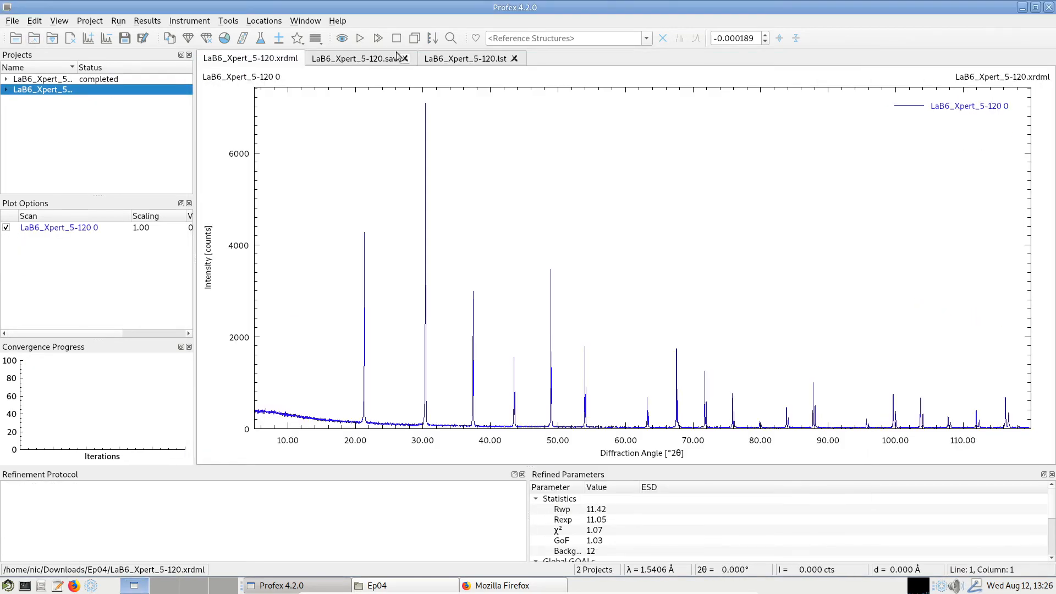
# Step: Add the Ceramics LaB6.str phase with a default control file for the Panalytical-Xpert configuration, and run the refinement
pyautogui.click(279, 38)
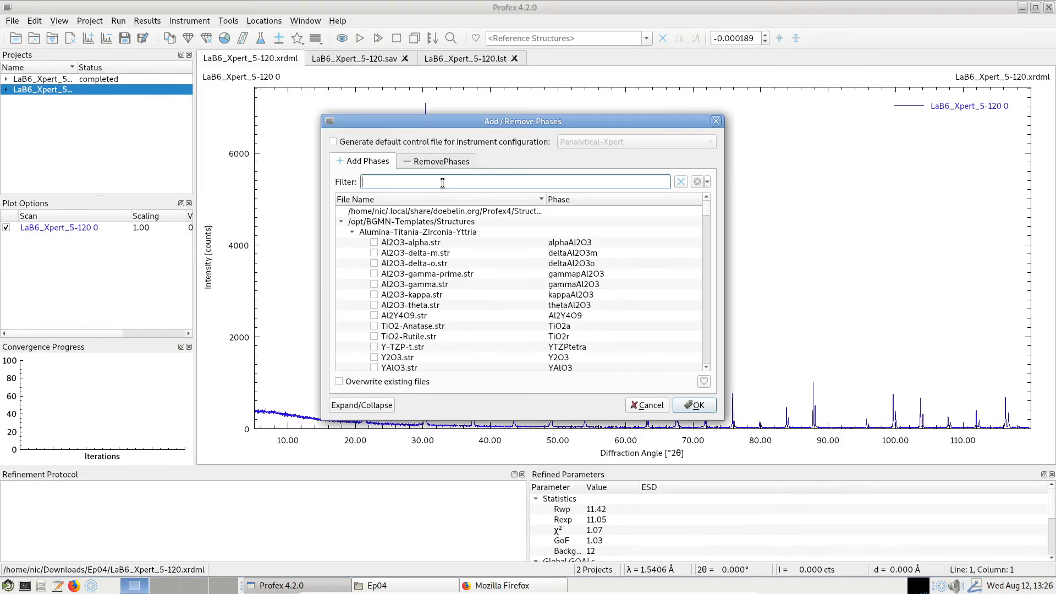
pyautogui.write('lab6')
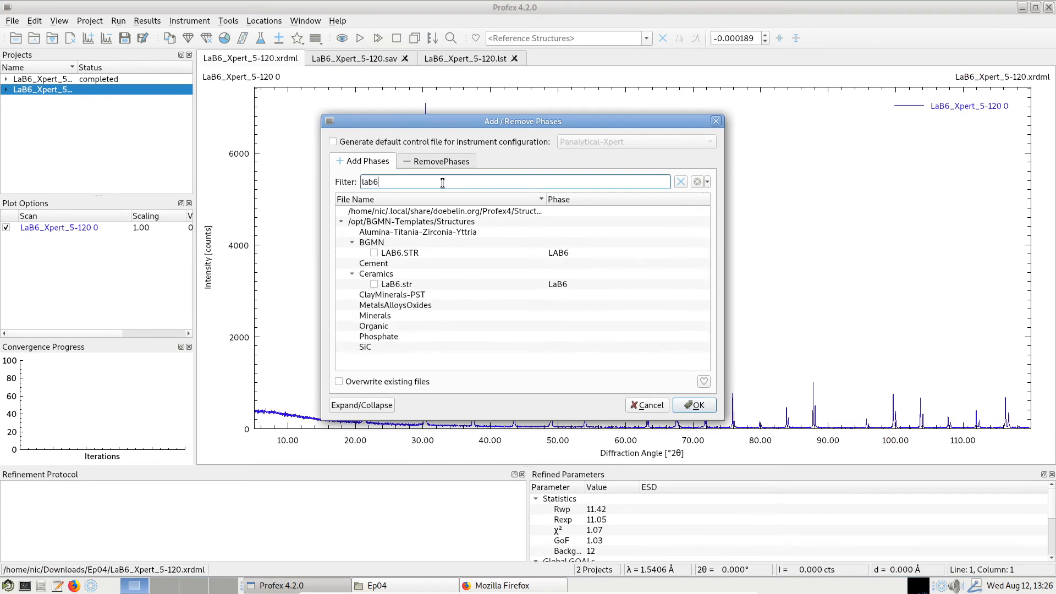
pyautogui.click(374, 285)
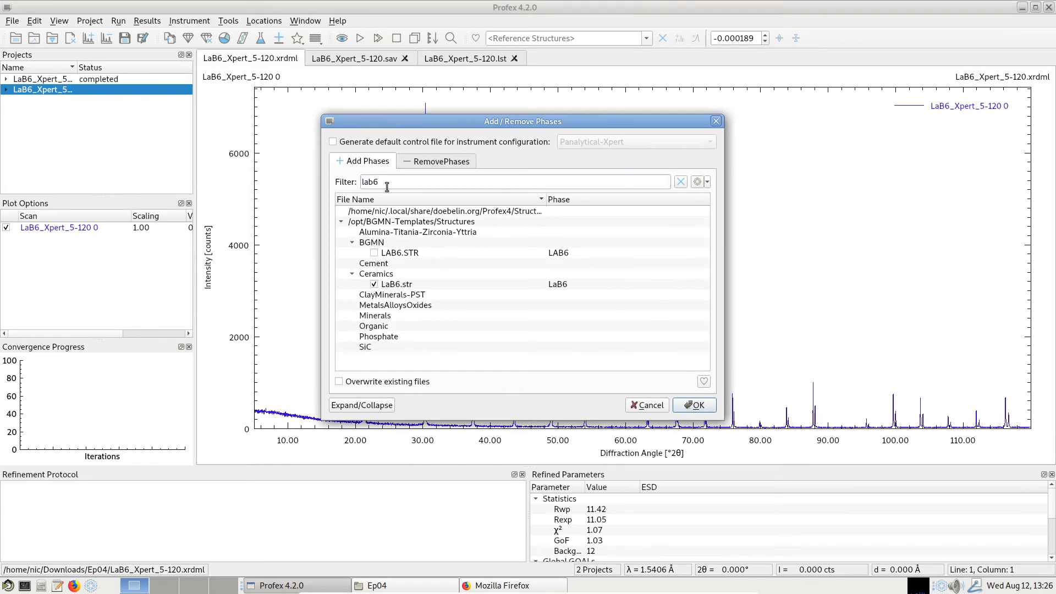
pyautogui.click(397, 144)
pyautogui.click(602, 145)
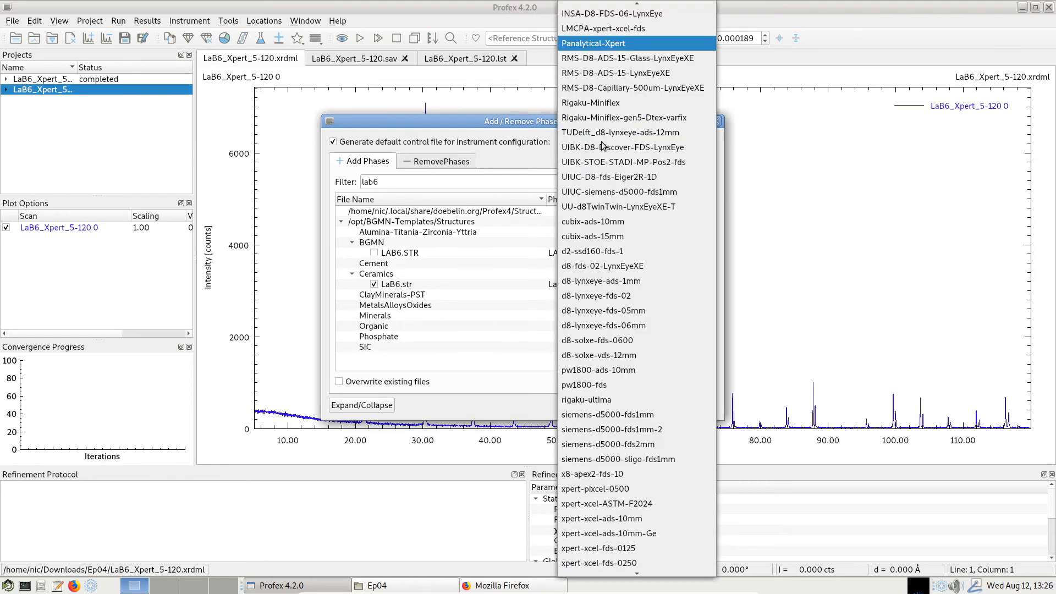
pyautogui.click(635, 43)
pyautogui.click(694, 406)
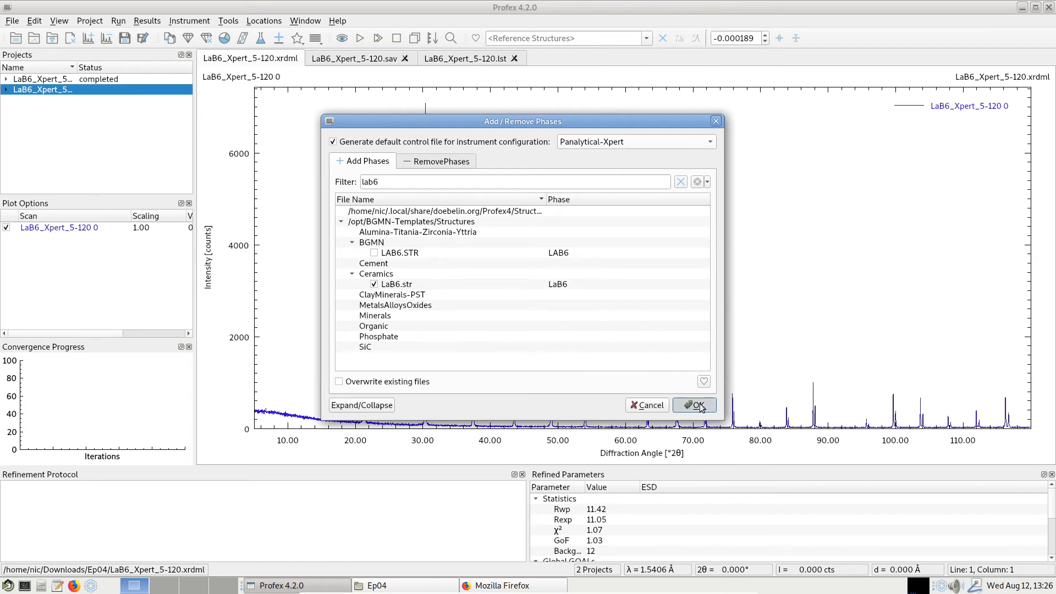
pyautogui.click(360, 38)
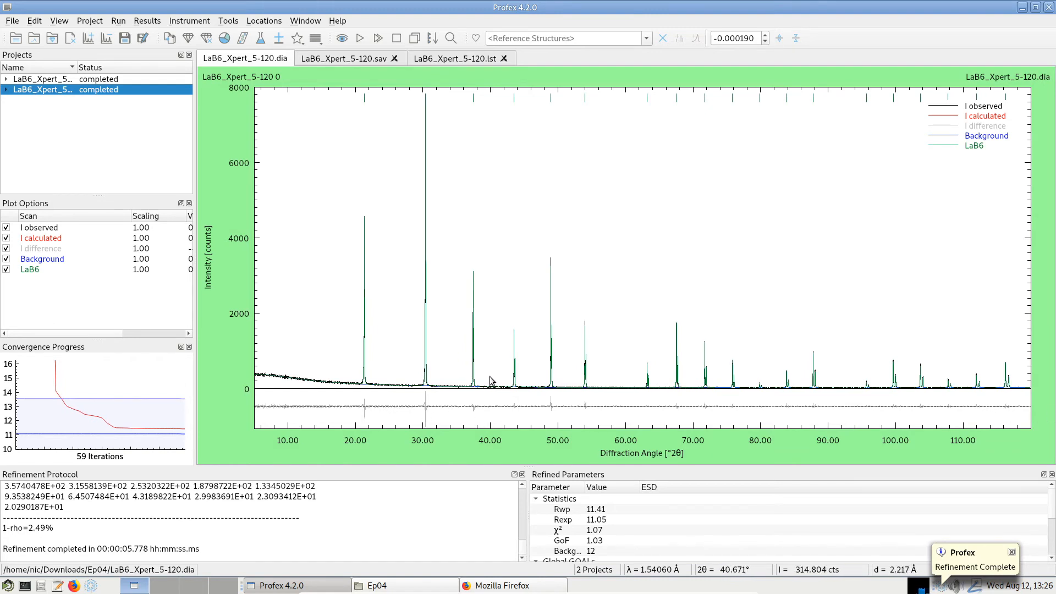
# Step: Compare the new refinement with the earlier LaB6 project, and examine the fit of the peak near 30.4° 2θ up close
pyautogui.click(54, 81)
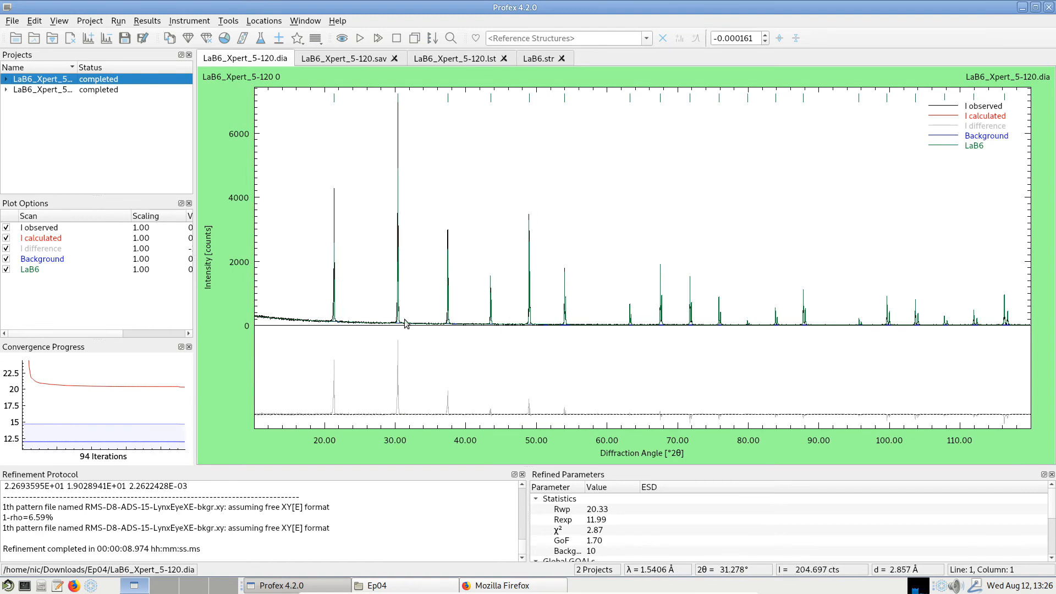
pyautogui.click(57, 91)
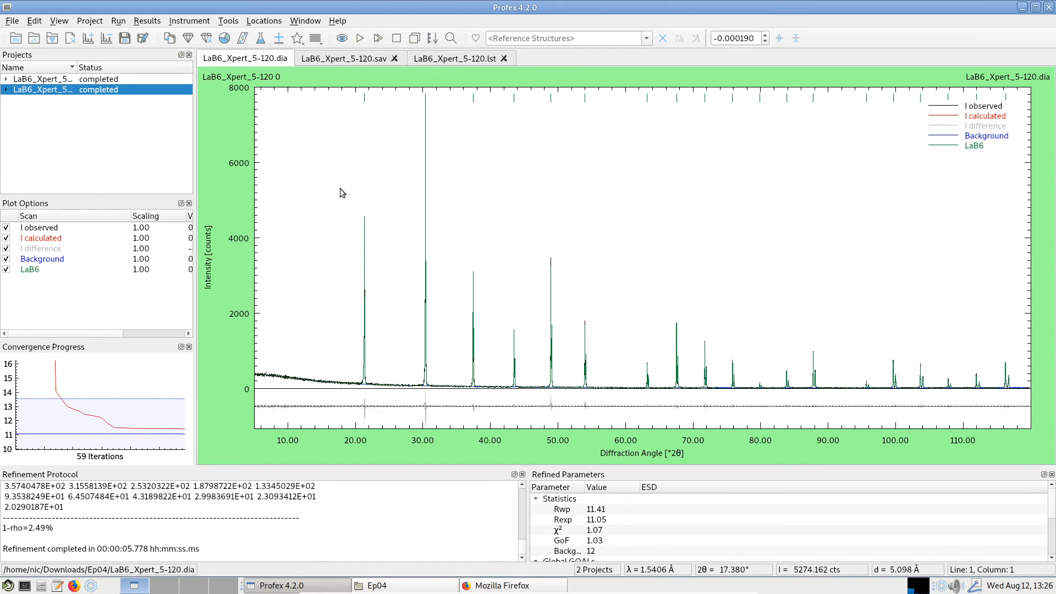
pyautogui.moveTo(352, 183); pyautogui.dragTo(381, 448)
pyautogui.scroll(5, 591, 297)
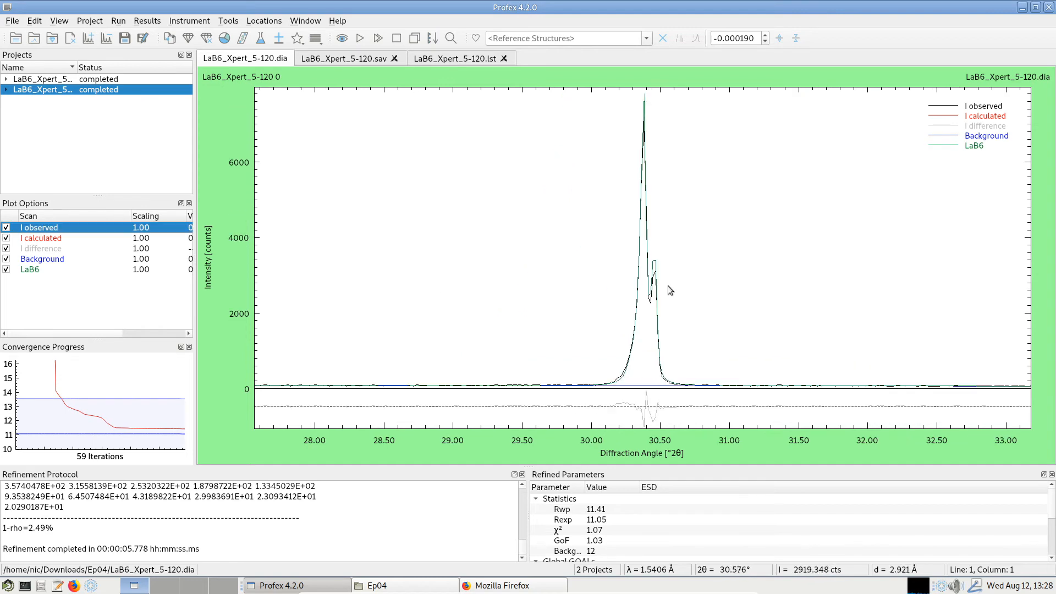
pyautogui.scroll(4, 603, 283)
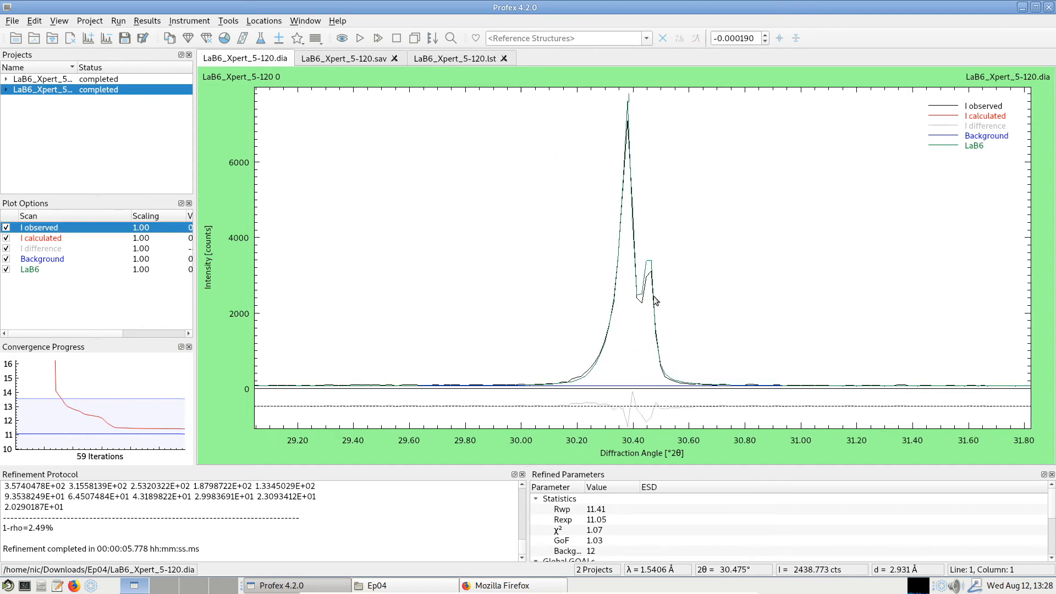
pyautogui.scroll(2, 654, 300)
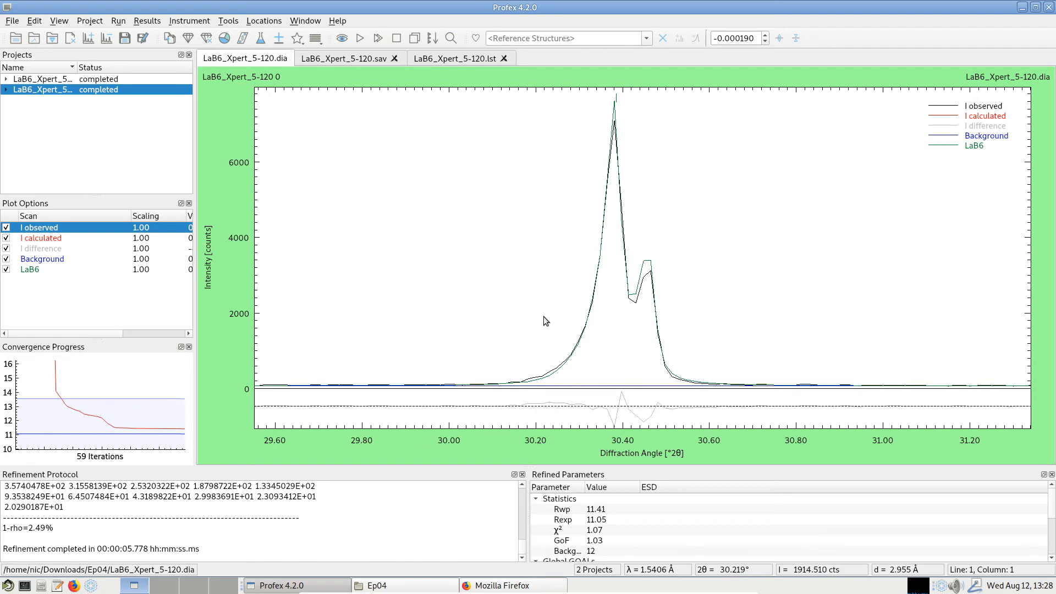
pyautogui.doubleClick(518, 316)
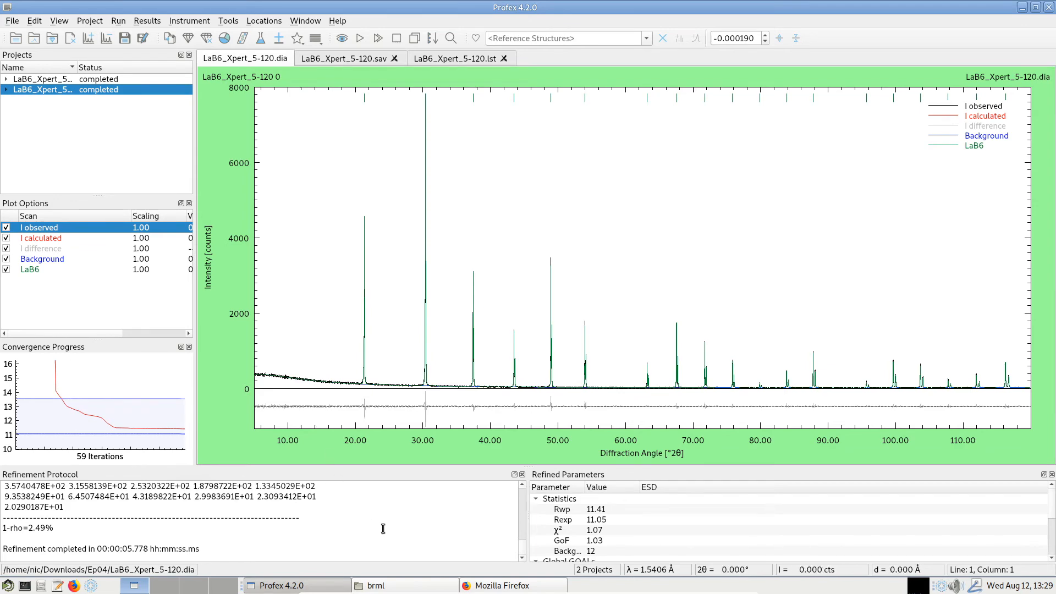
# Step: Try to open 150121-01.brml from the brml folder directly in Firefox, and cancel the file saving dialog
pyautogui.click(486, 587)
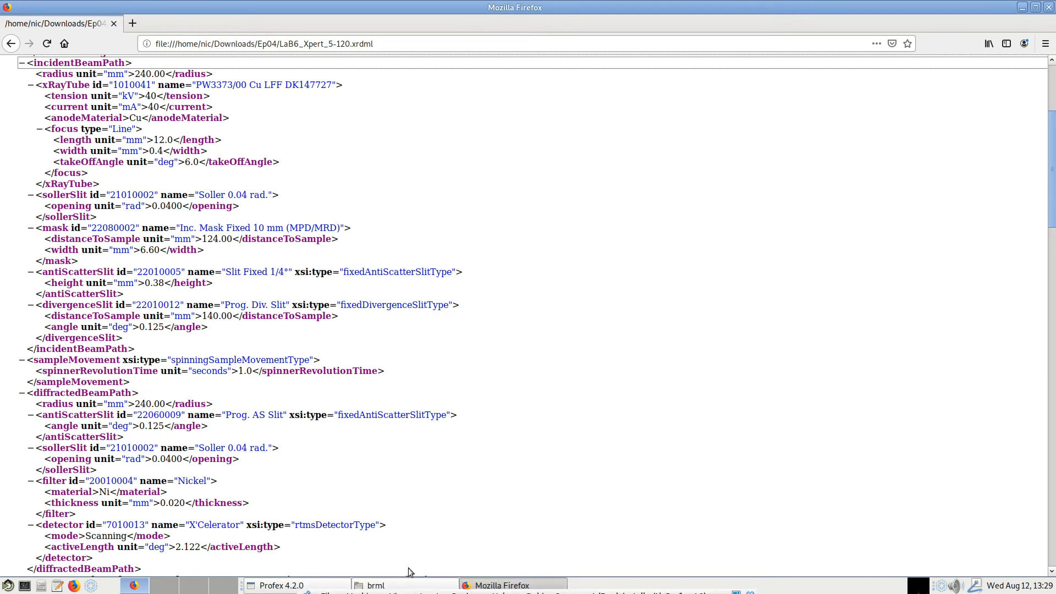
pyautogui.click(409, 586)
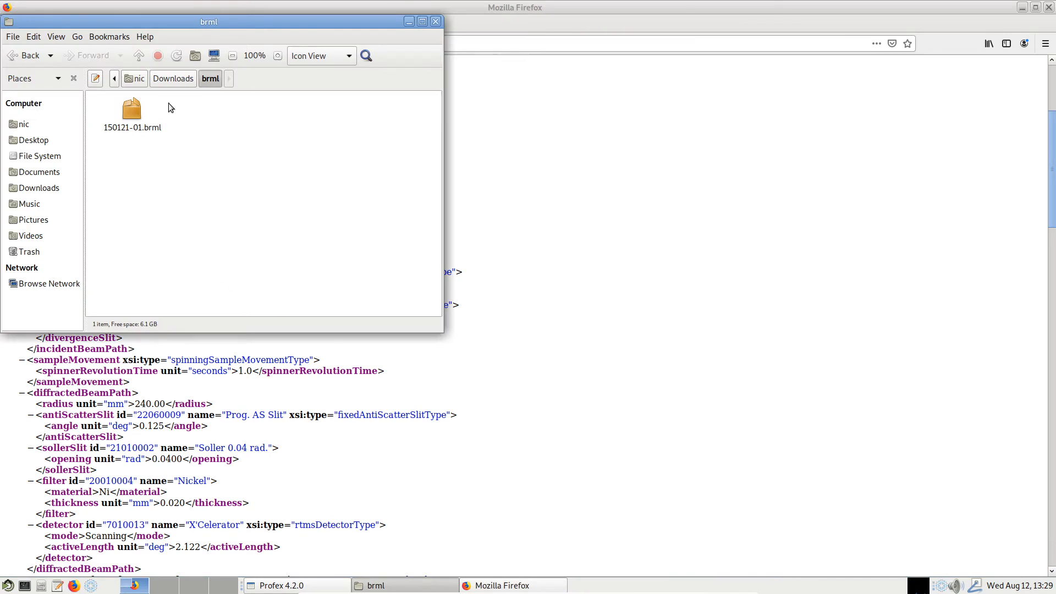
pyautogui.moveTo(132, 111); pyautogui.dragTo(198, 220)
pyautogui.moveTo(630, 241); pyautogui.dragTo(626, 238)
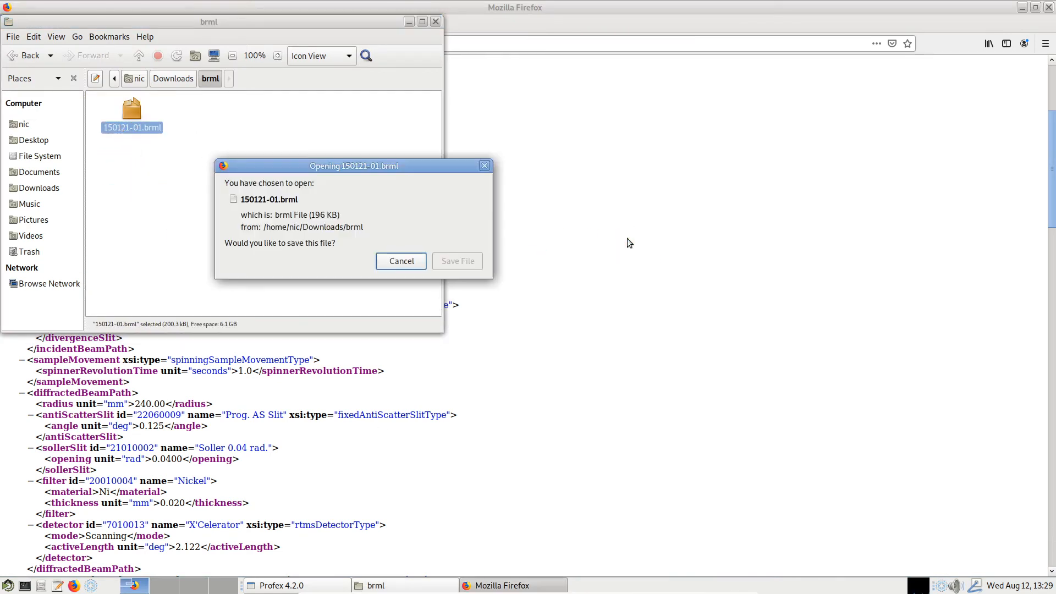
pyautogui.click(411, 261)
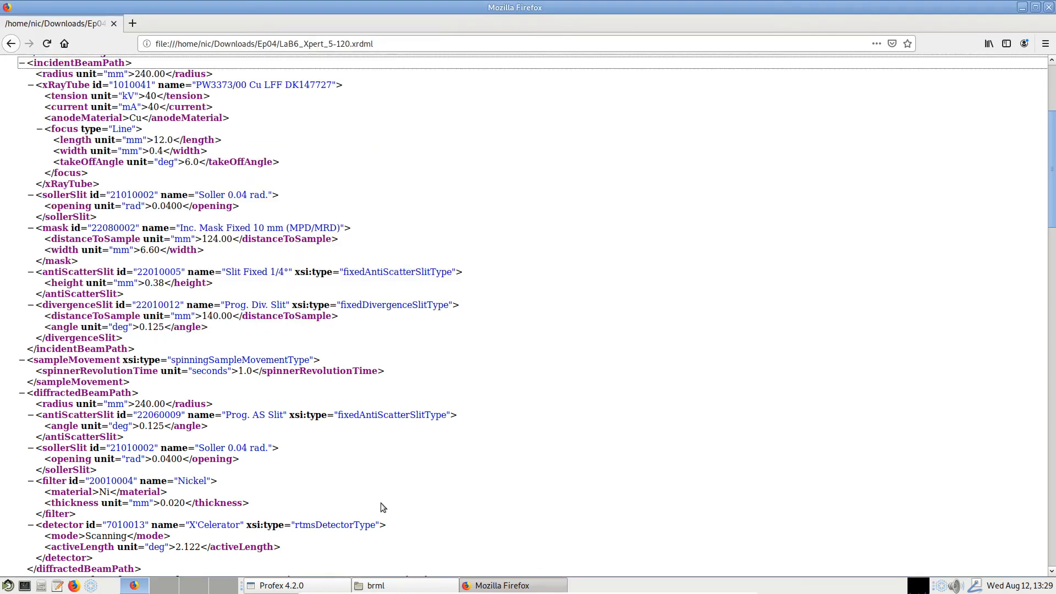
# Step: Rename the file 150121-01.brml in the brml folder as 150121-01.zip
pyautogui.click(393, 585)
pyautogui.click(190, 245)
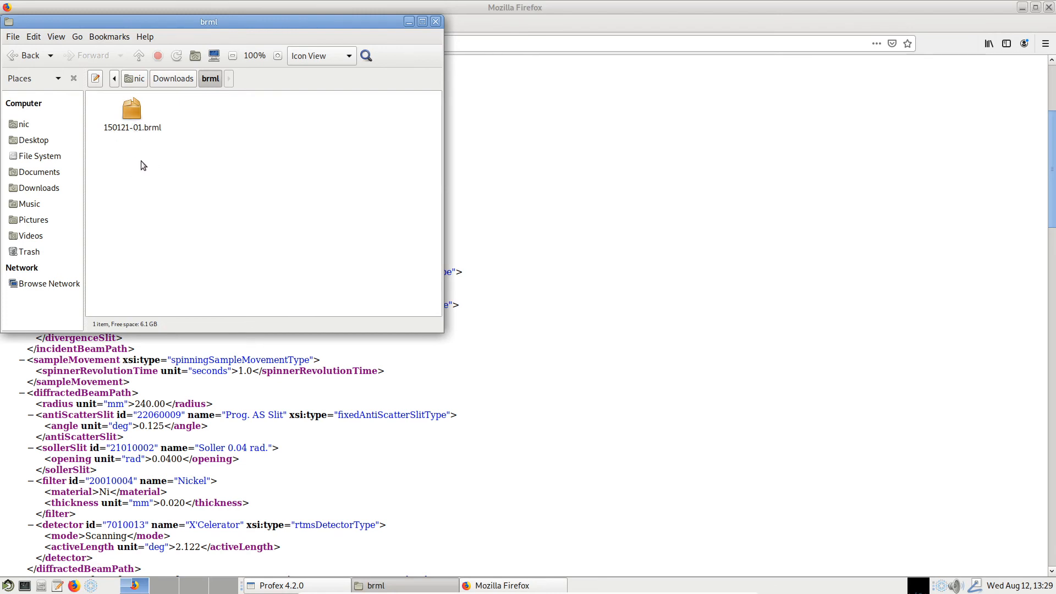
pyautogui.click(128, 121)
pyautogui.press('F2')
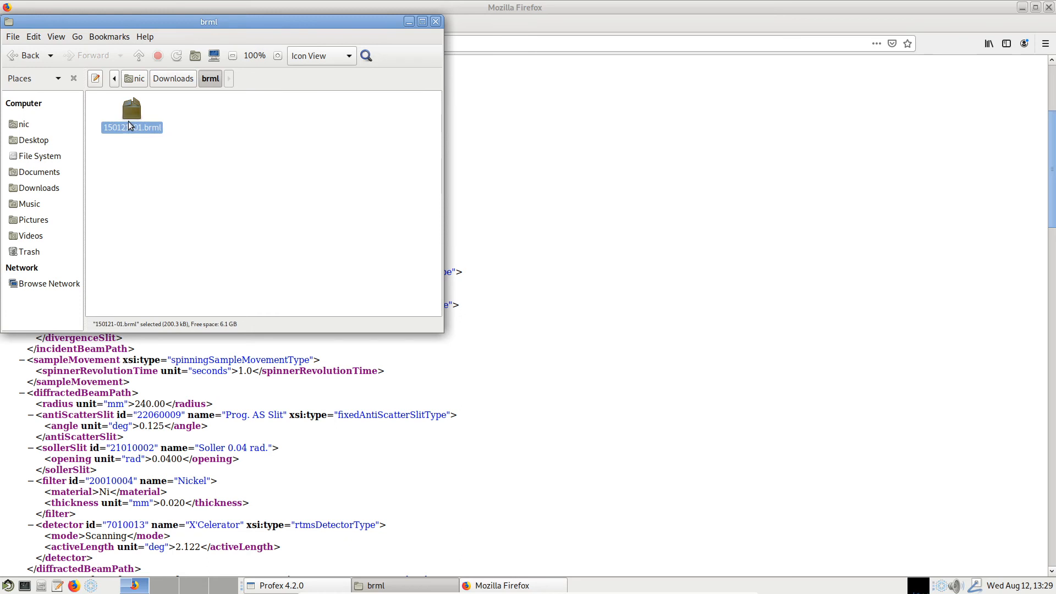
pyautogui.press('Right')
pyautogui.hotkey('shift', 'Right')
pyautogui.hotkey('shift', 'Right')
pyautogui.hotkey('shift', 'Right')
pyautogui.hotkey('shift', 'Right')
pyautogui.hotkey('shift', 'Right')
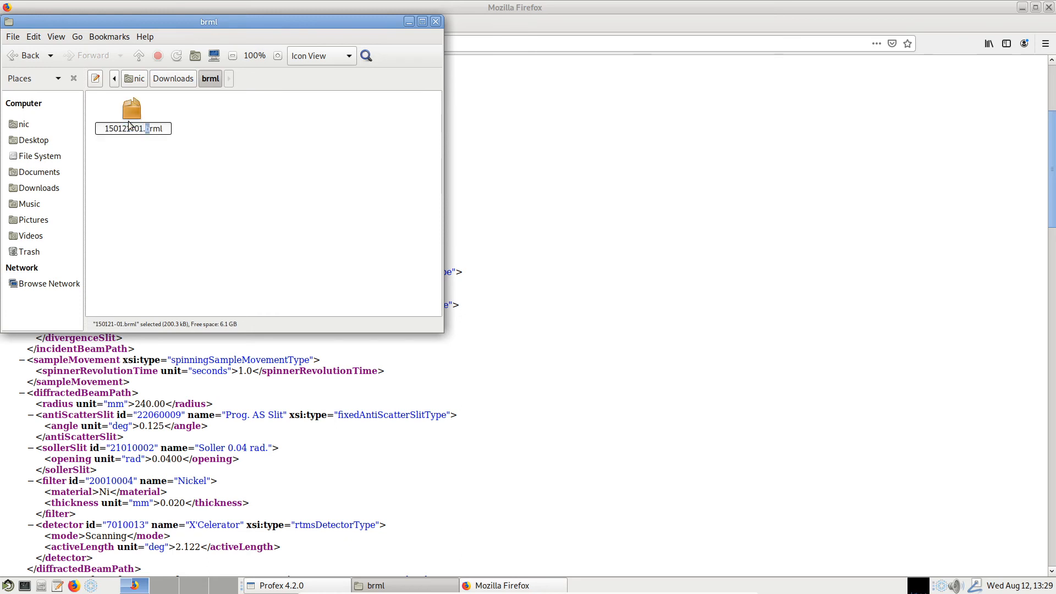
pyautogui.write('zip')
pyautogui.press('Return')
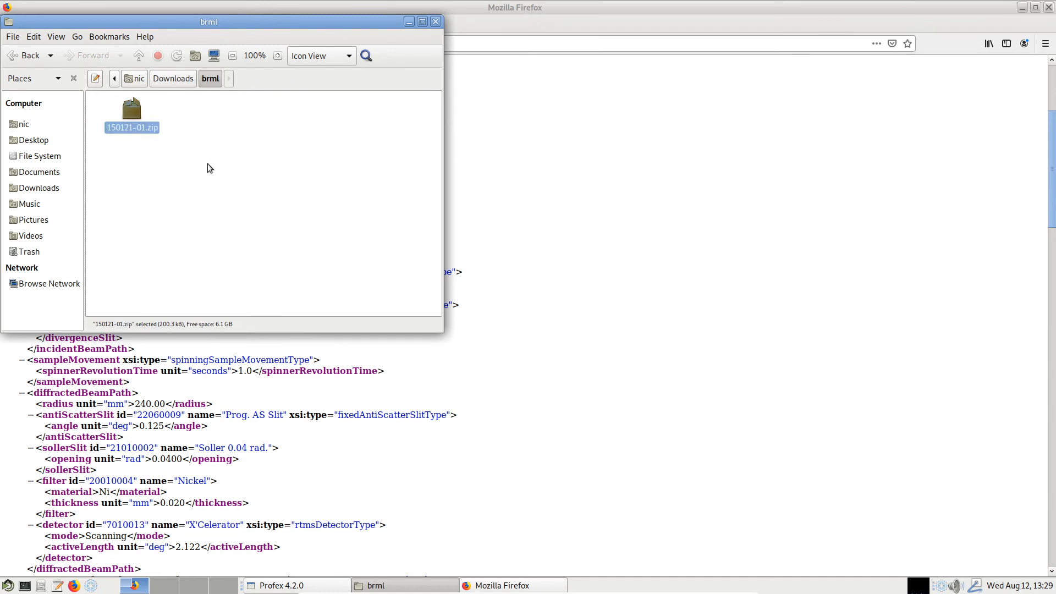
# Step: Extract the 150121-01.zip archive into the current folder
pyautogui.click(207, 163)
pyautogui.rightClick(135, 113)
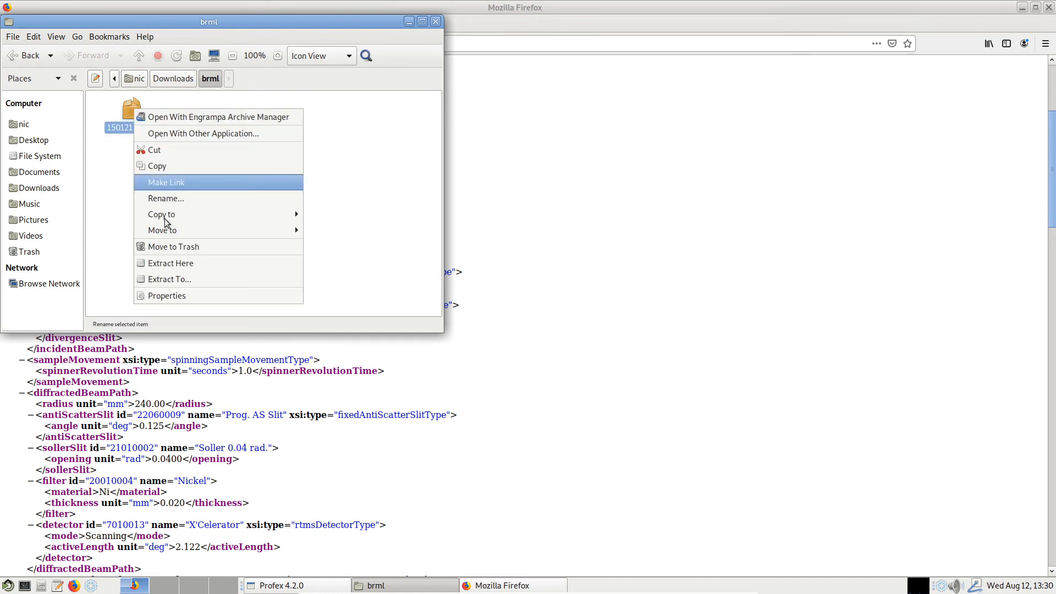
pyautogui.click(197, 263)
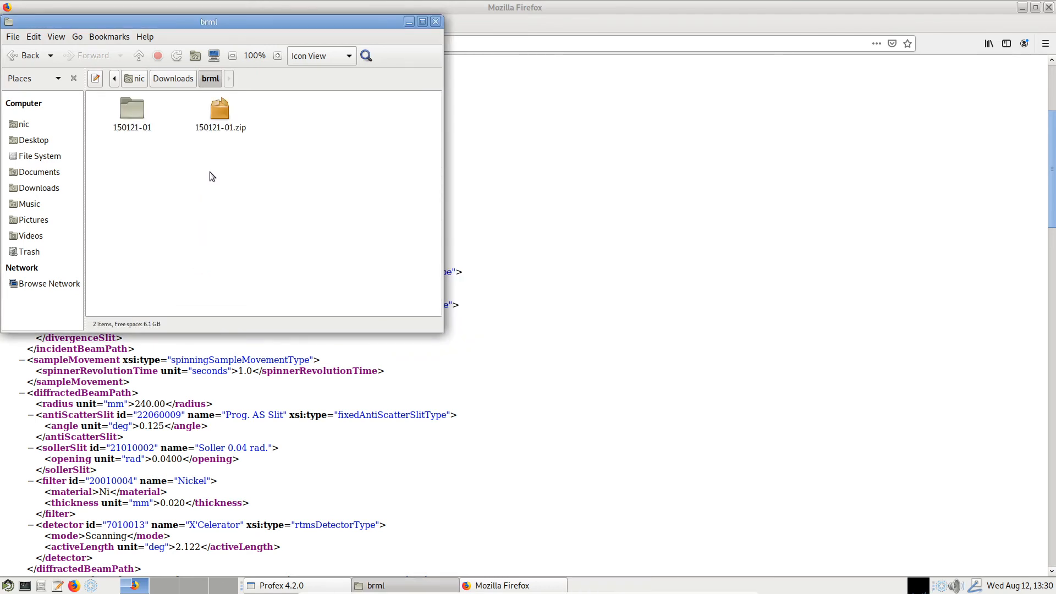
# Step: Rename the archive 150121-01.zip back to 150121-01.brml
pyautogui.moveTo(216, 162); pyautogui.dragTo(222, 126)
pyautogui.press('F2')
pyautogui.press('End')
pyautogui.press('BackSpace')
pyautogui.press('BackSpace')
pyautogui.press('BackSpace')
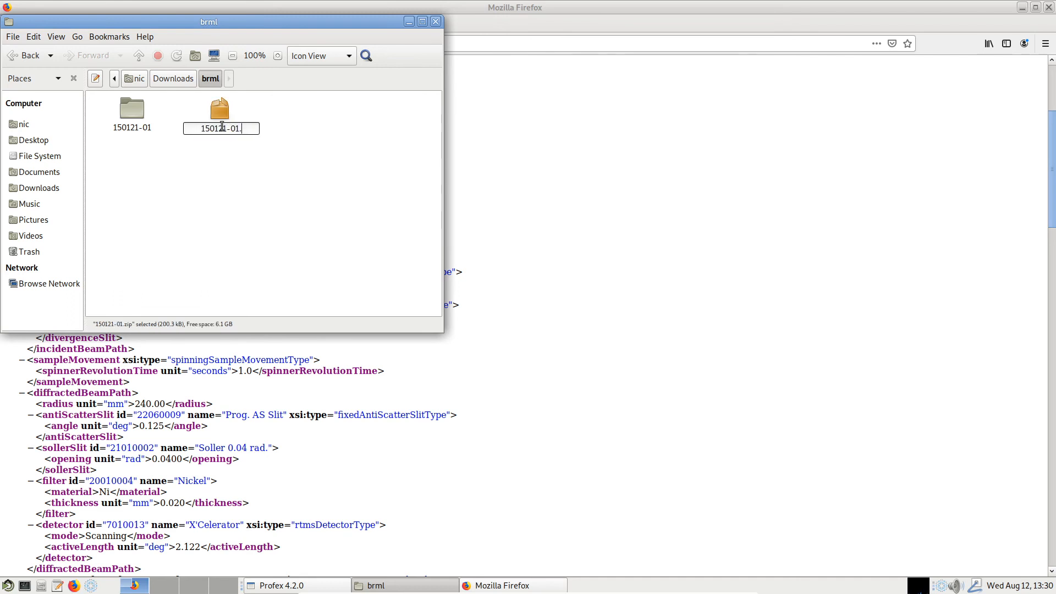
pyautogui.write('brml')
pyautogui.press('Return')
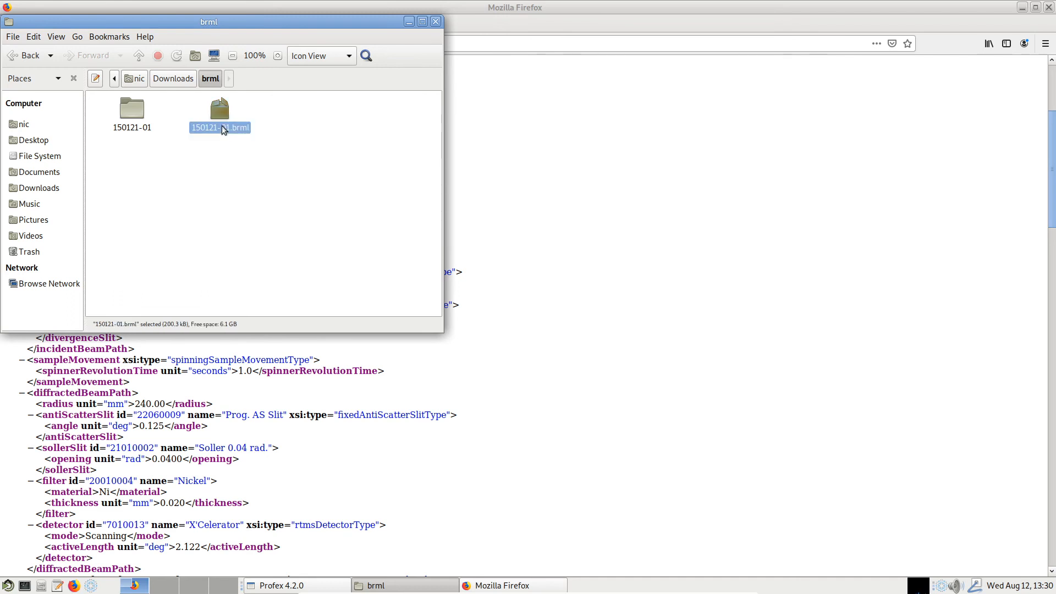
# Step: Open the Experiment0 folder inside the extracted 150121-01 folder and load RawData0.xml in Firefox
pyautogui.click(133, 114)
pyautogui.doubleClick(133, 114)
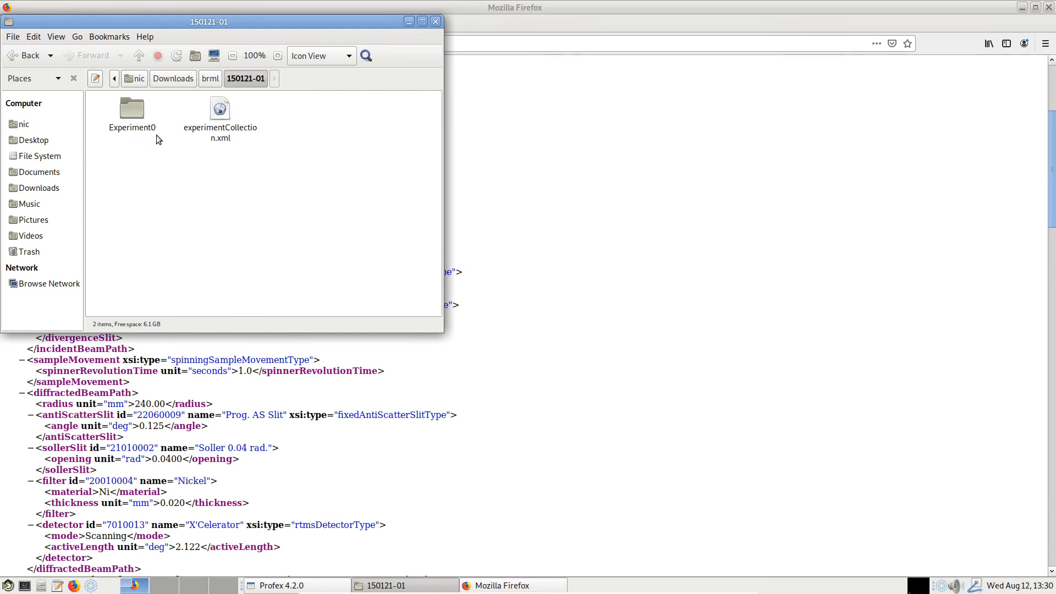
pyautogui.doubleClick(136, 113)
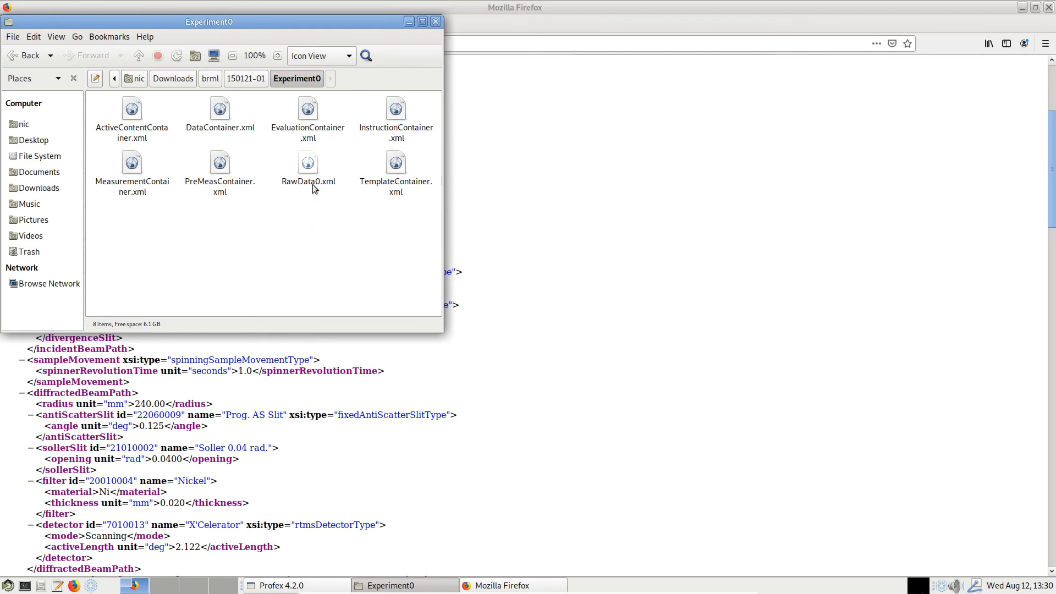
pyautogui.moveTo(309, 169); pyautogui.dragTo(605, 257)
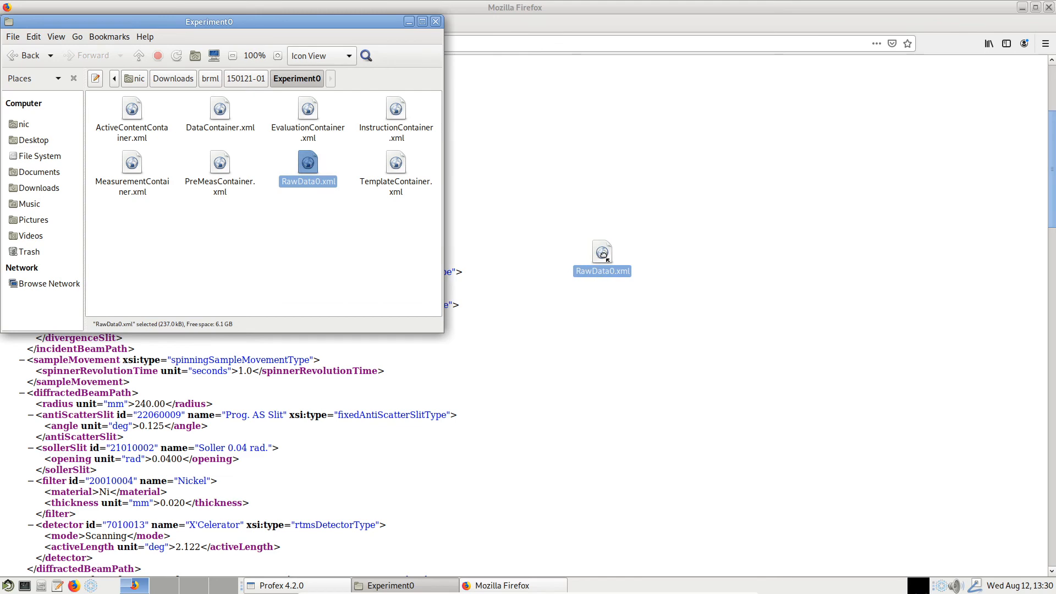
pyautogui.moveTo(605, 257); pyautogui.dragTo(605, 258)
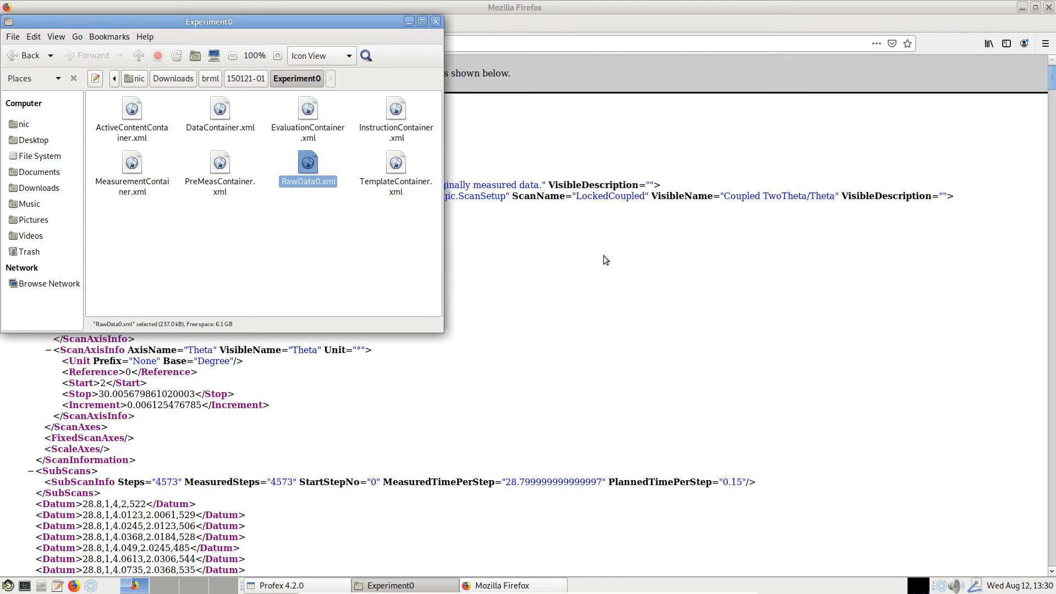
pyautogui.click(605, 258)
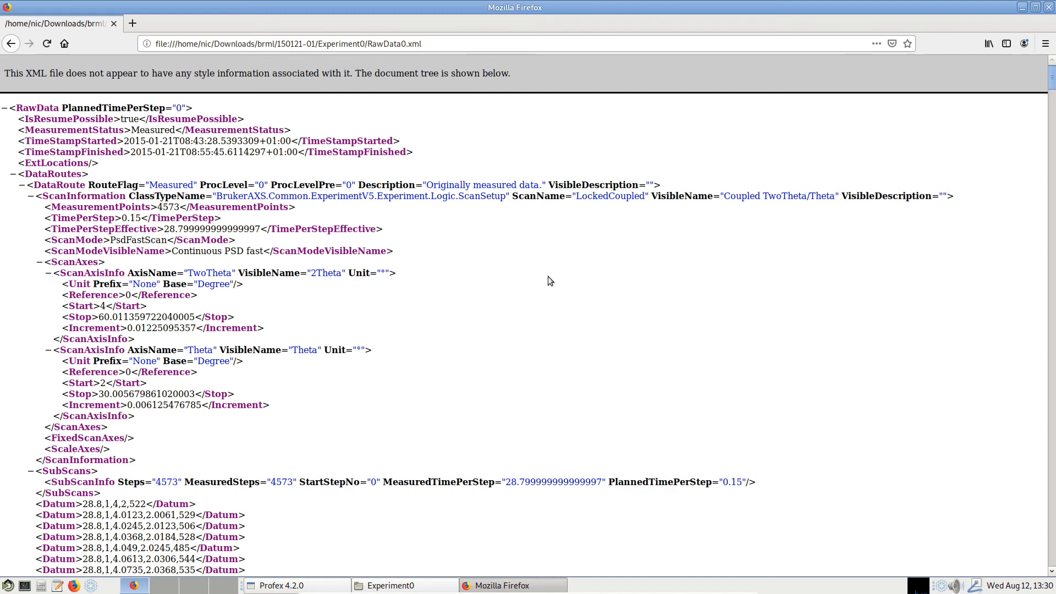
# Step: Review the scan axes and step data in RawData0.xml, then locate the method, drive and detector information past the Datum entries
pyautogui.scroll(-5, 547, 277)
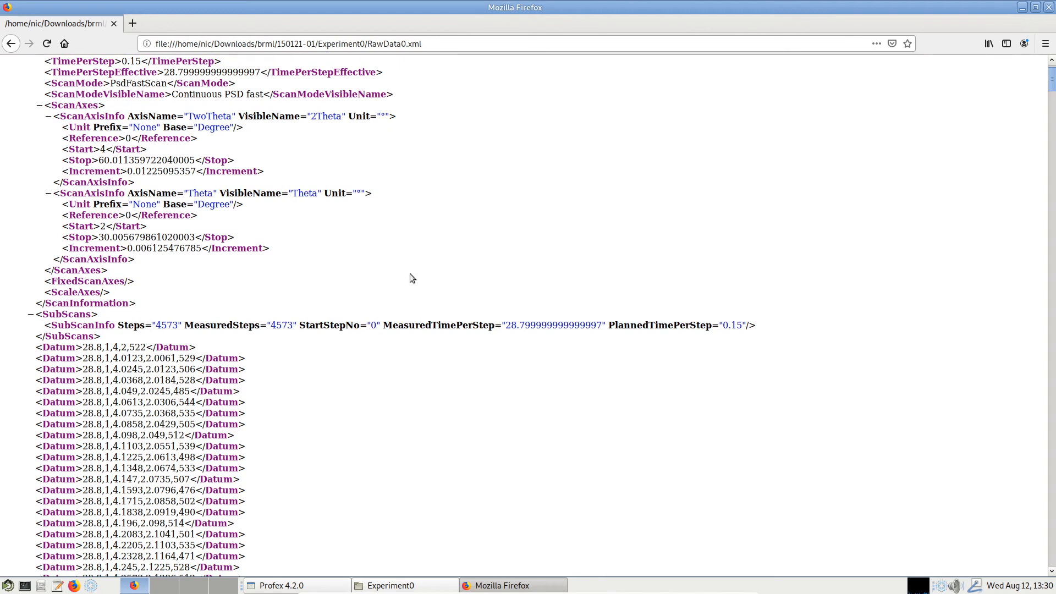
pyautogui.scroll(-3, 334, 405)
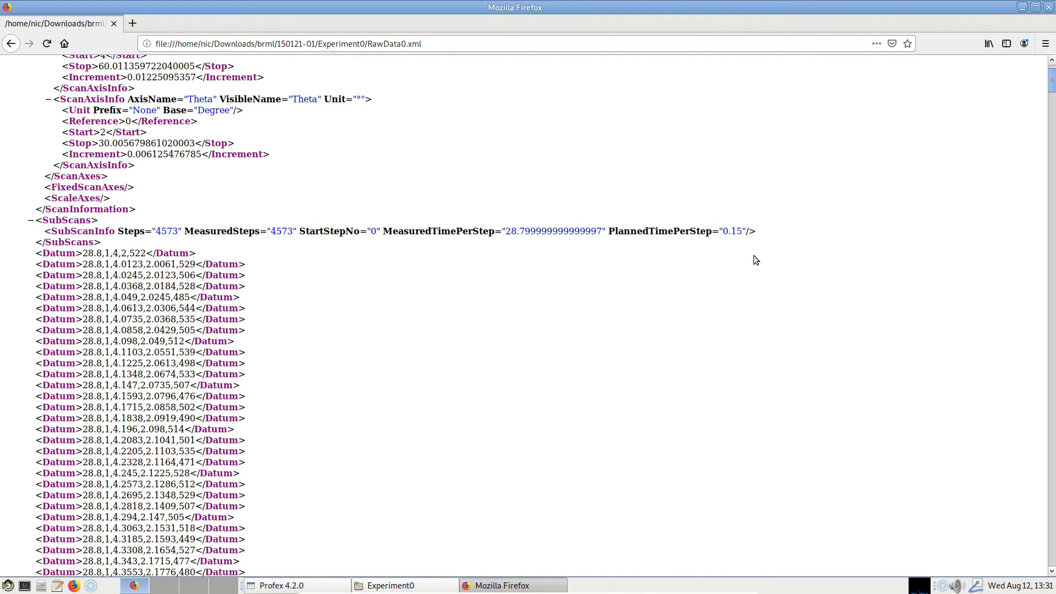
pyautogui.moveTo(1052, 90); pyautogui.dragTo(1052, 550)
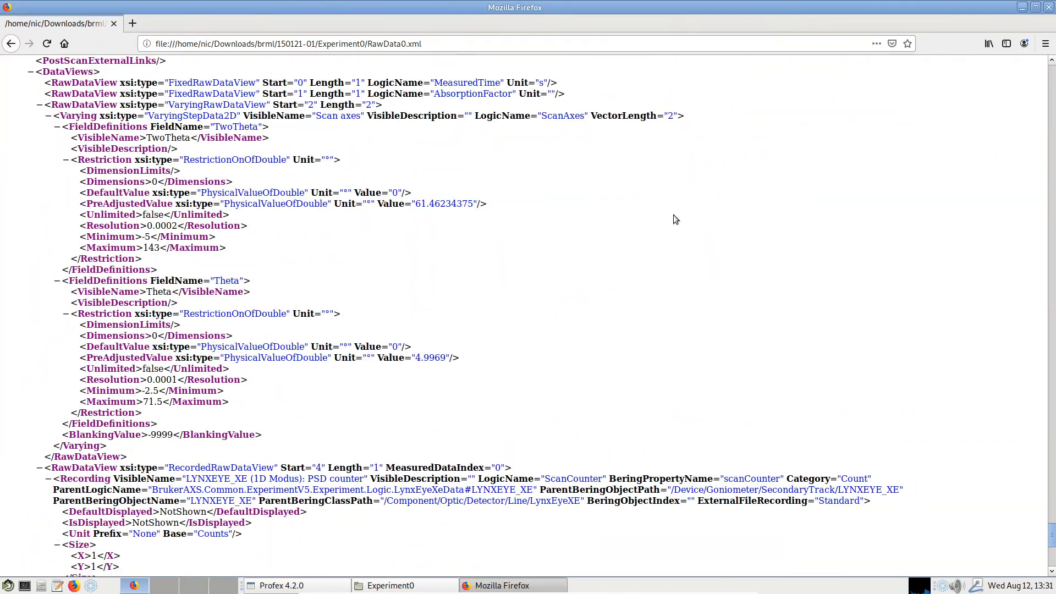
pyautogui.scroll(9, 668, 227)
pyautogui.scroll(-7, 668, 227)
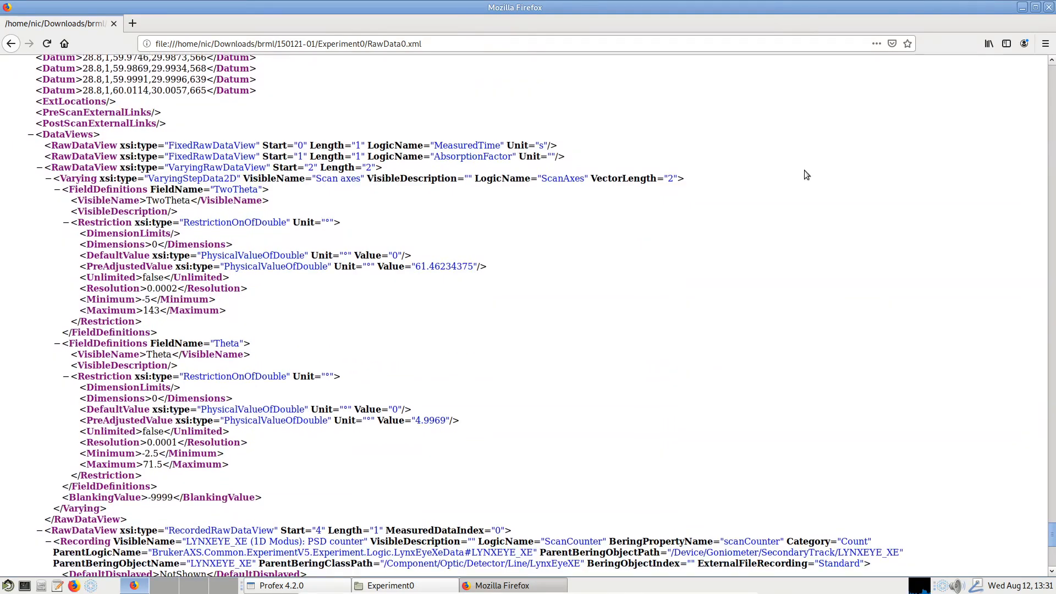
pyautogui.scroll(-16, 638, 310)
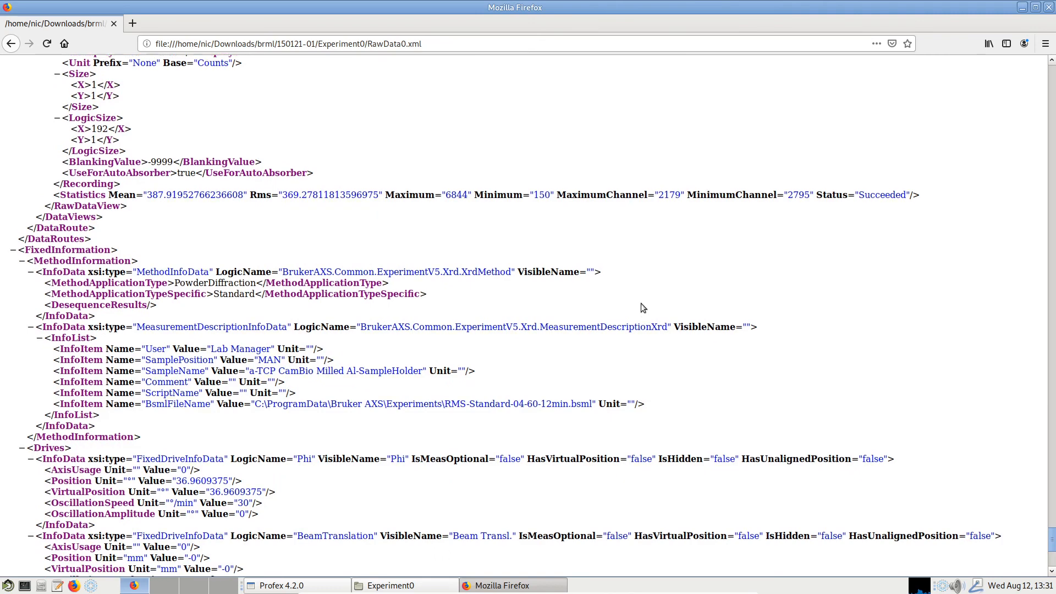
pyautogui.scroll(-2, 649, 300)
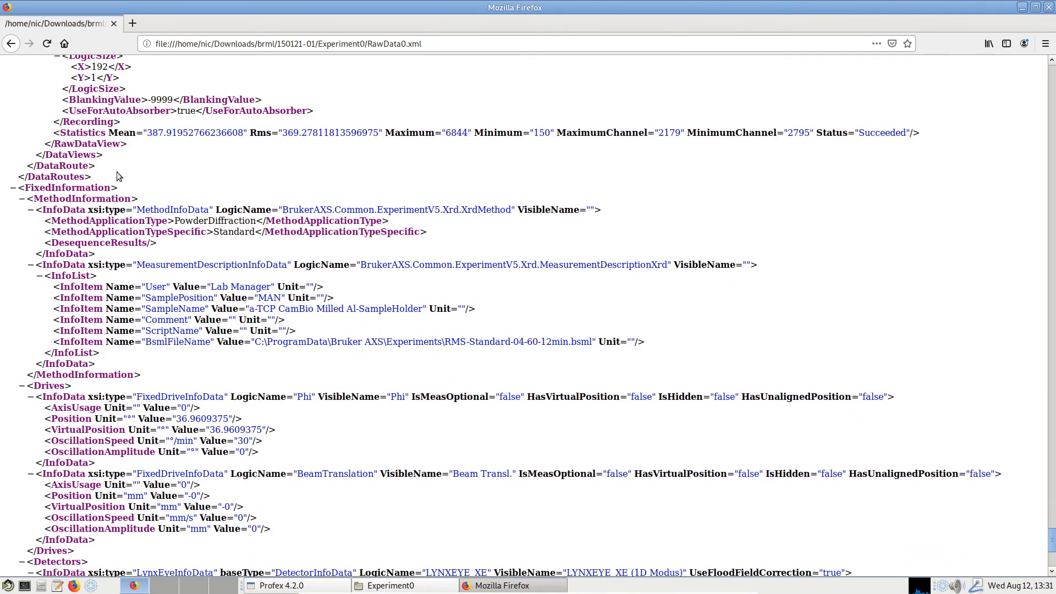
pyautogui.scroll(-5, 132, 333)
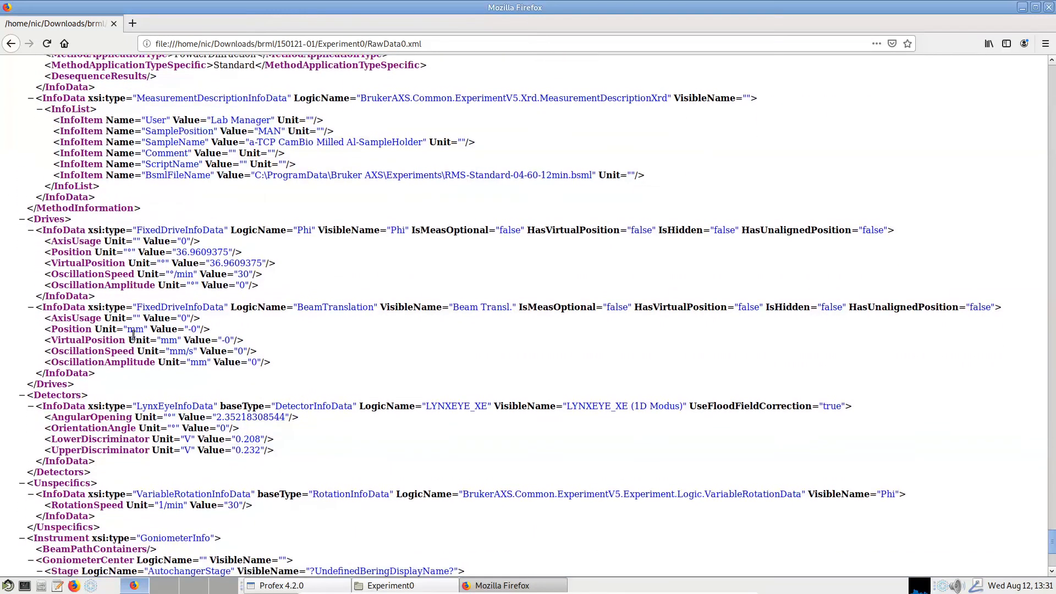
pyautogui.scroll(-4, 133, 335)
pyautogui.scroll(-2, 133, 335)
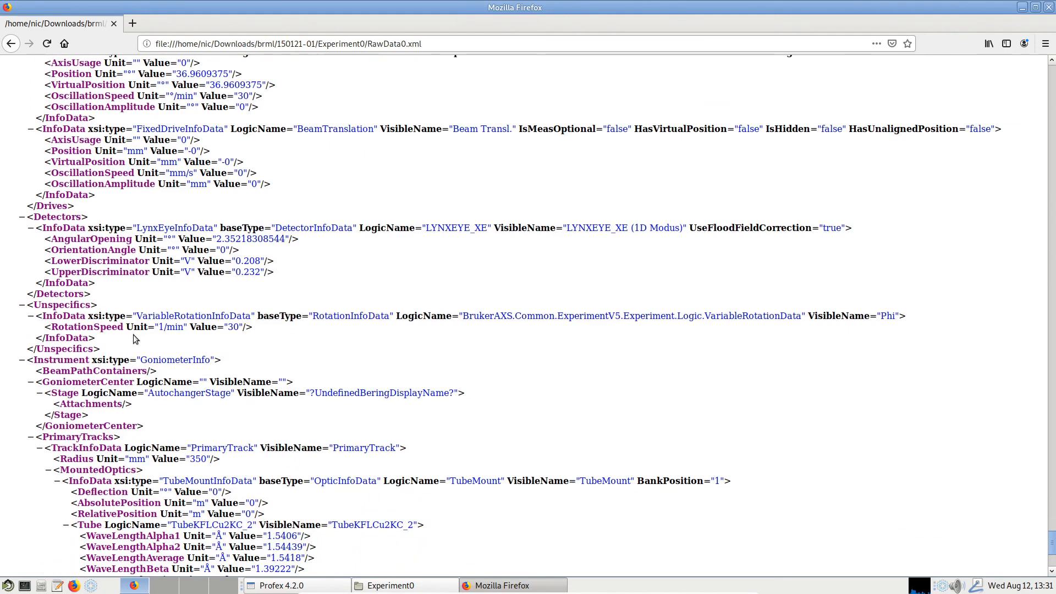
# Step: Examine the PrimaryTracks section for the goniometer radius, tube wavelengths, generator settings, motorized slit, fixed slit and axial Soller data
pyautogui.scroll(-2, 133, 335)
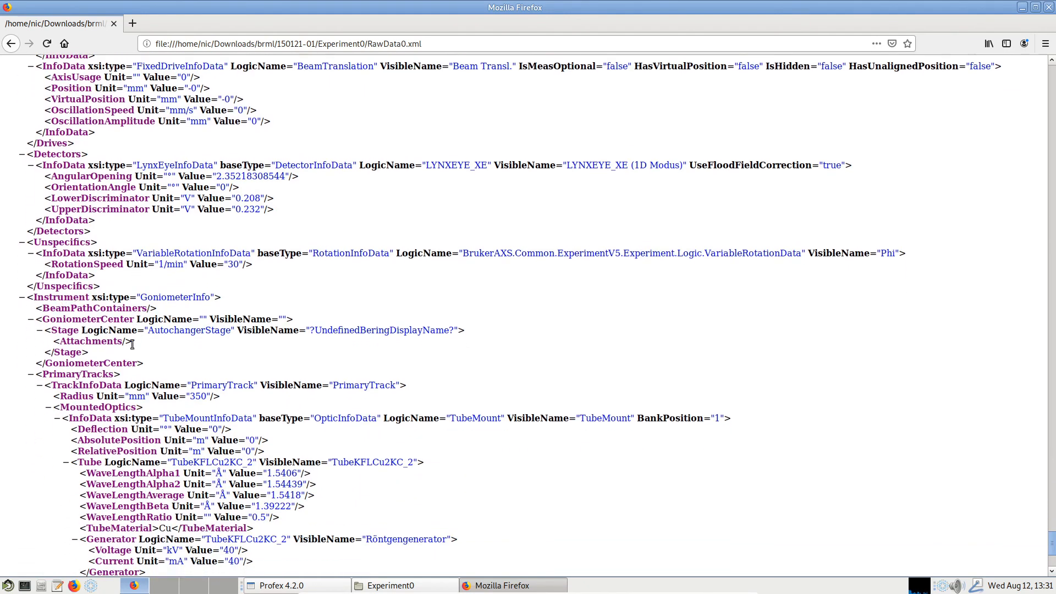
pyautogui.scroll(-4, 132, 343)
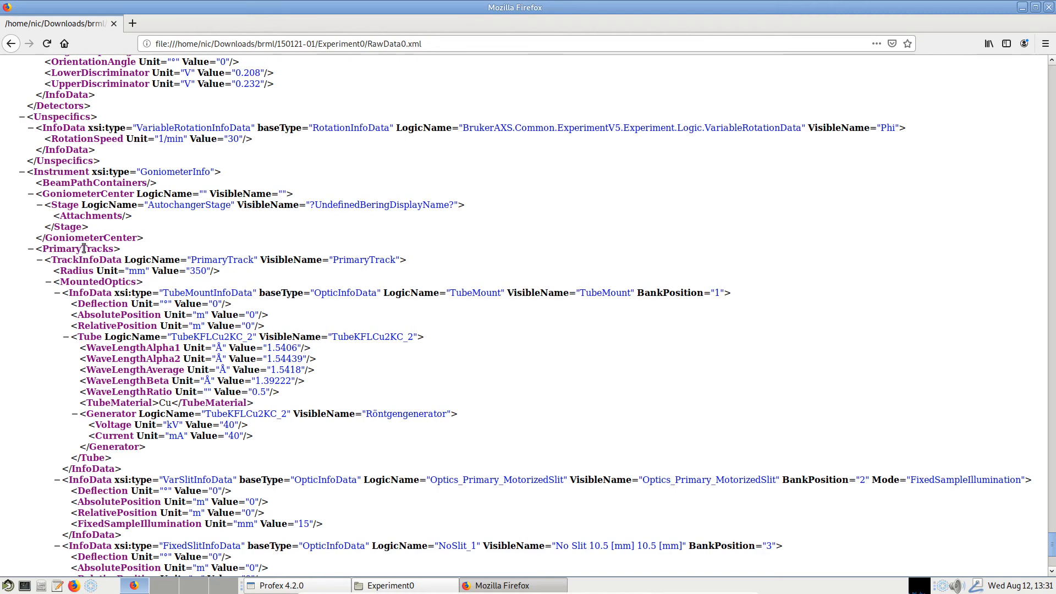
pyautogui.scroll(-3, 90, 251)
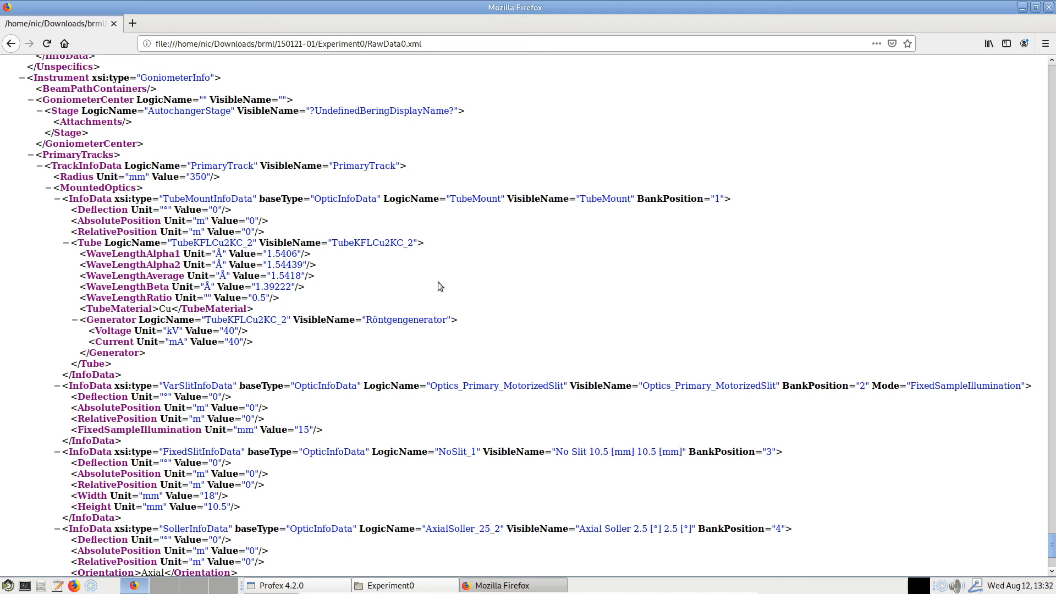
pyautogui.scroll(-1, 555, 270)
pyautogui.scroll(-2, 553, 269)
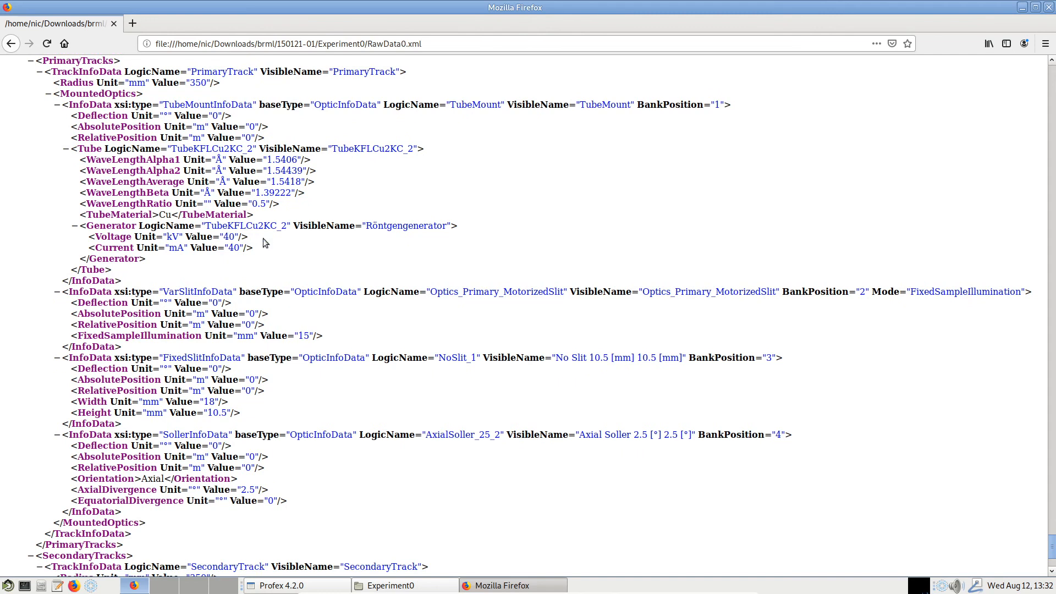
pyautogui.scroll(-2, 263, 238)
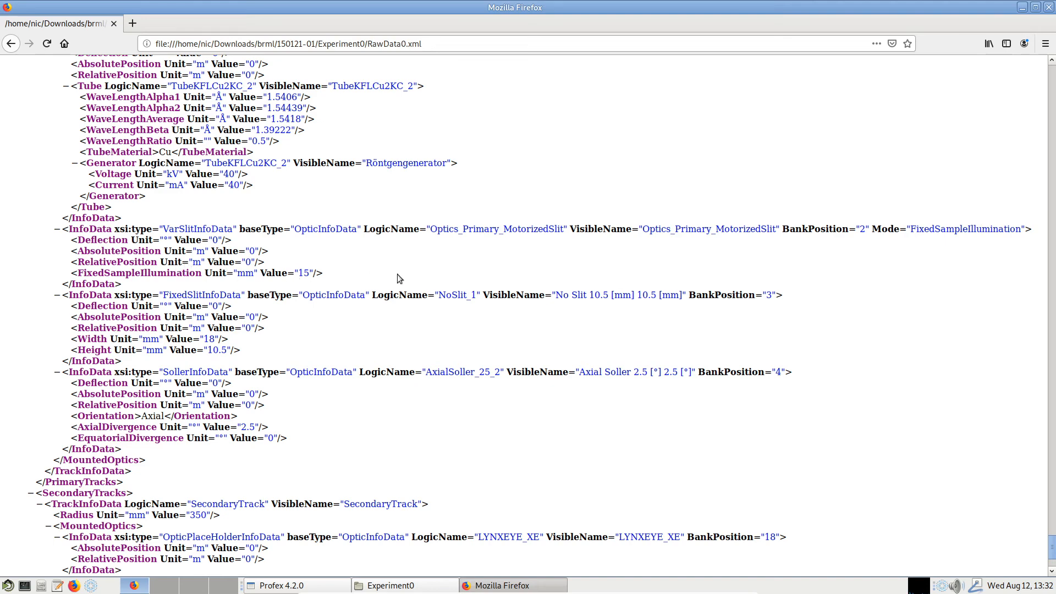
pyautogui.scroll(-1, 397, 273)
pyautogui.scroll(-2, 397, 275)
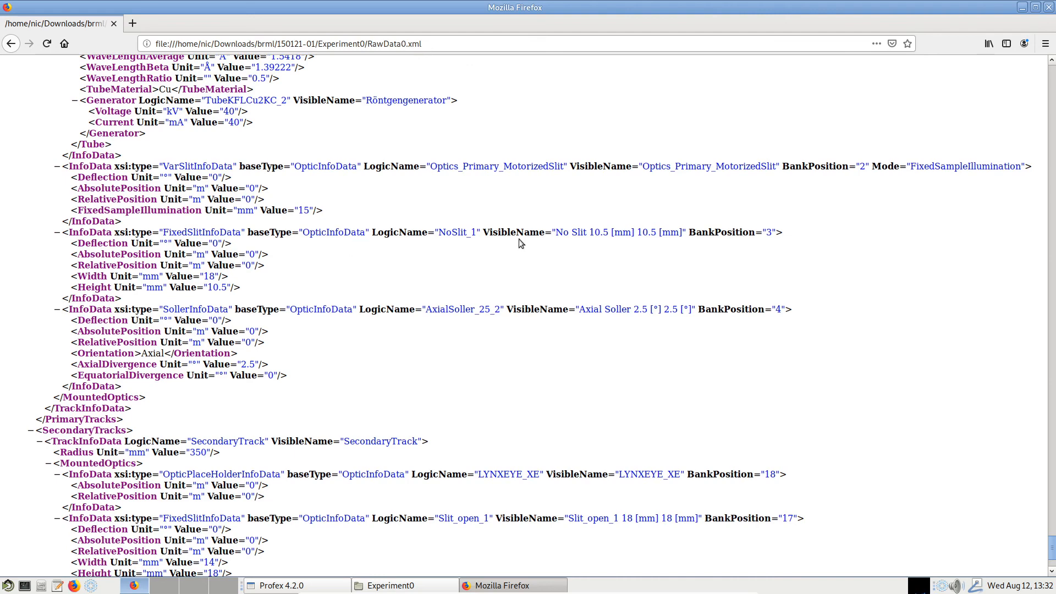
pyautogui.scroll(-3, 586, 250)
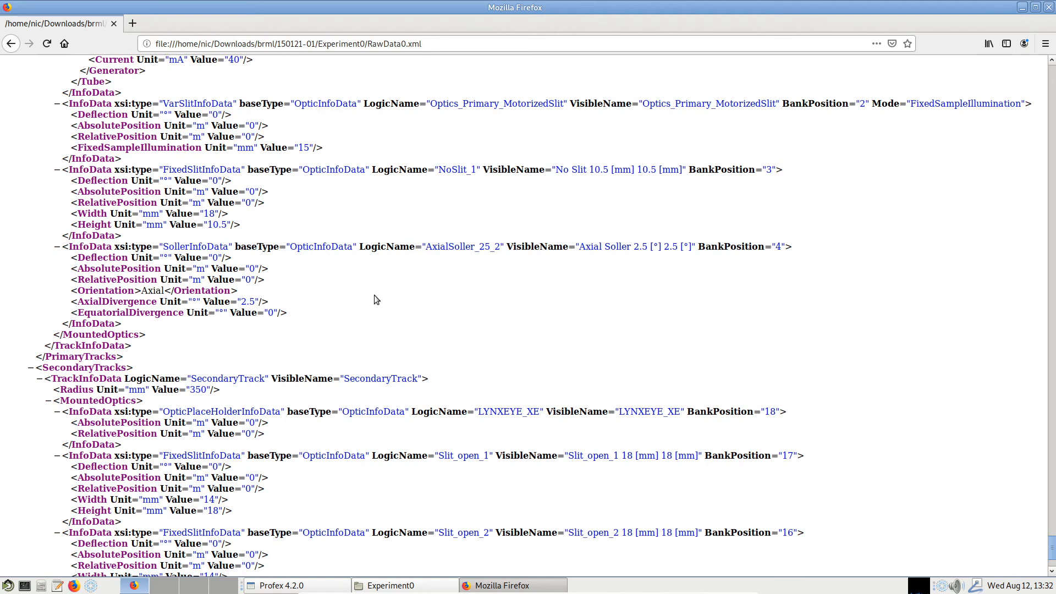
# Step: Examine the SecondaryTracks section for the radius, detector, open slits, motorized detector slit, axial Soller and secondary motorized slit data
pyautogui.scroll(-5, 374, 295)
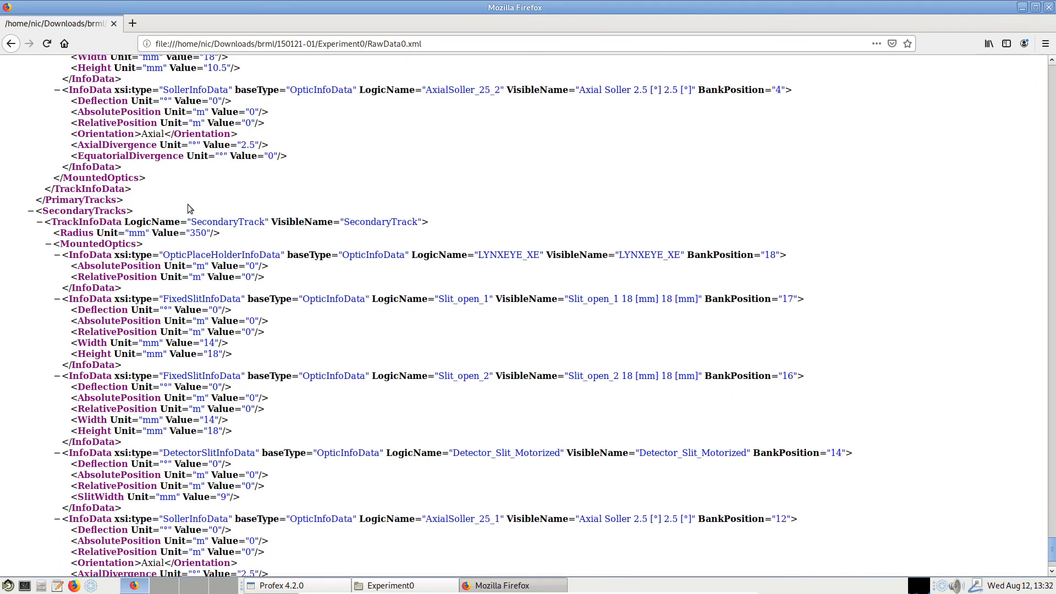
pyautogui.scroll(-3, 411, 219)
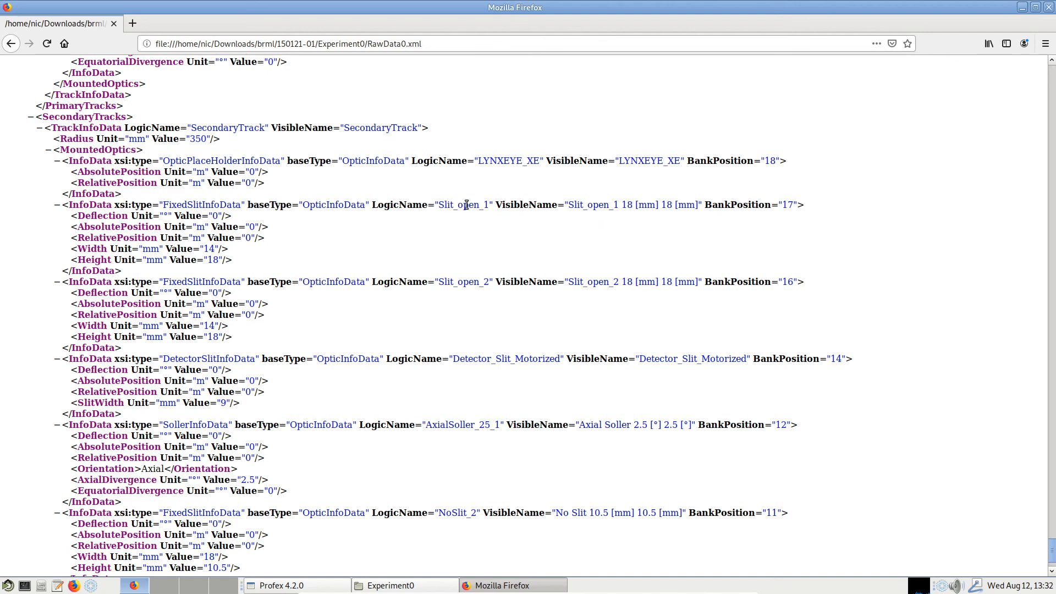
pyautogui.scroll(-3, 484, 281)
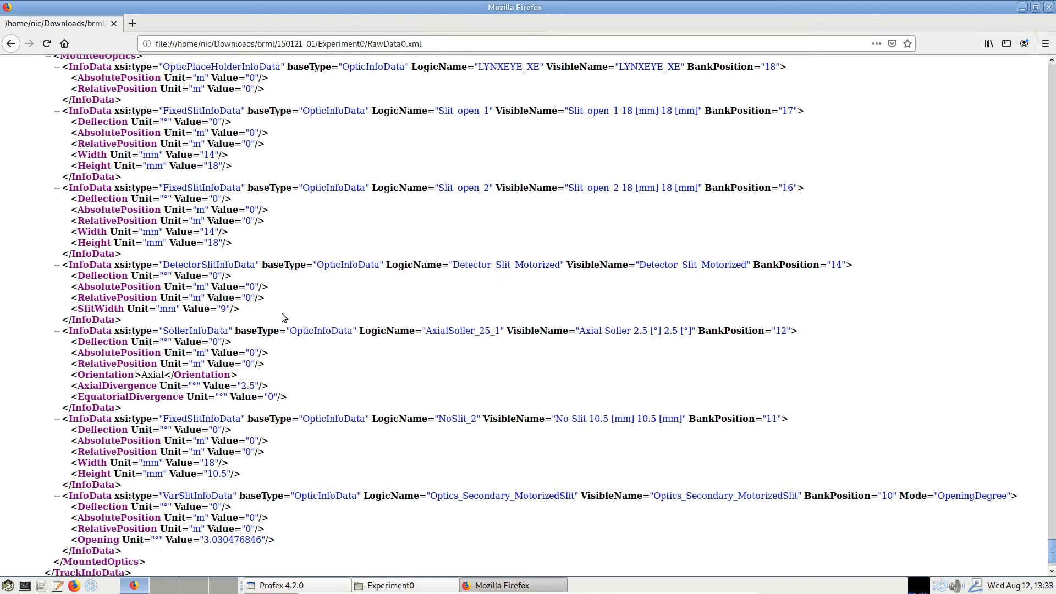
pyautogui.scroll(-4, 382, 276)
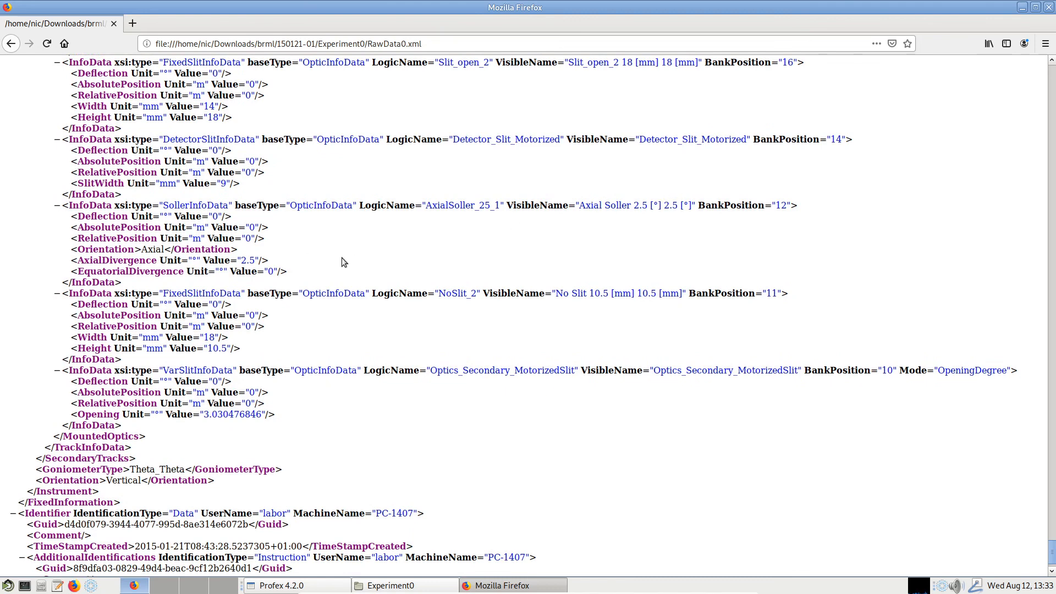
pyautogui.scroll(-2, 342, 262)
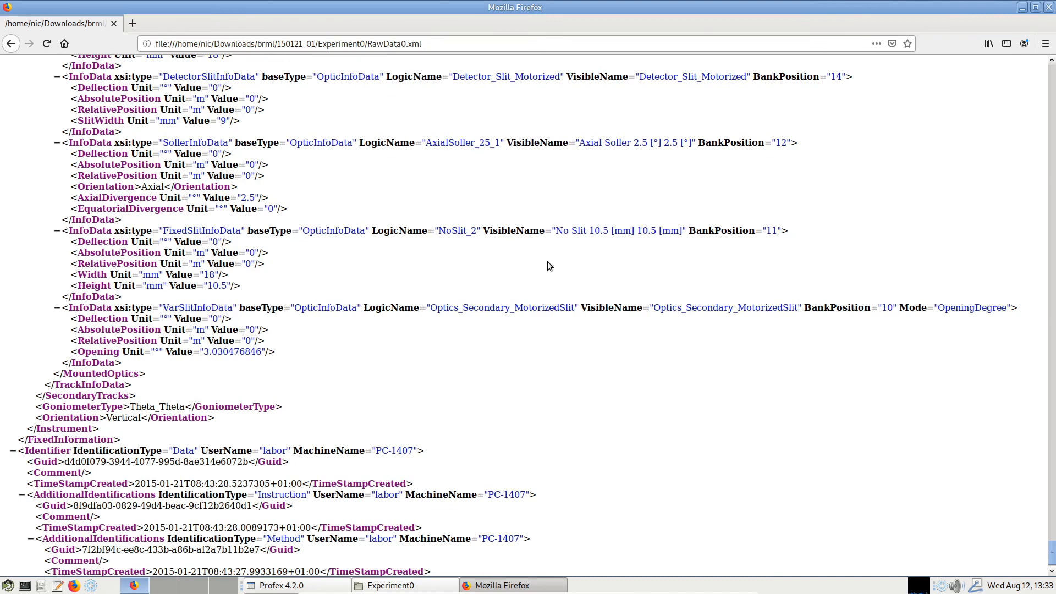
pyautogui.scroll(-2, 546, 262)
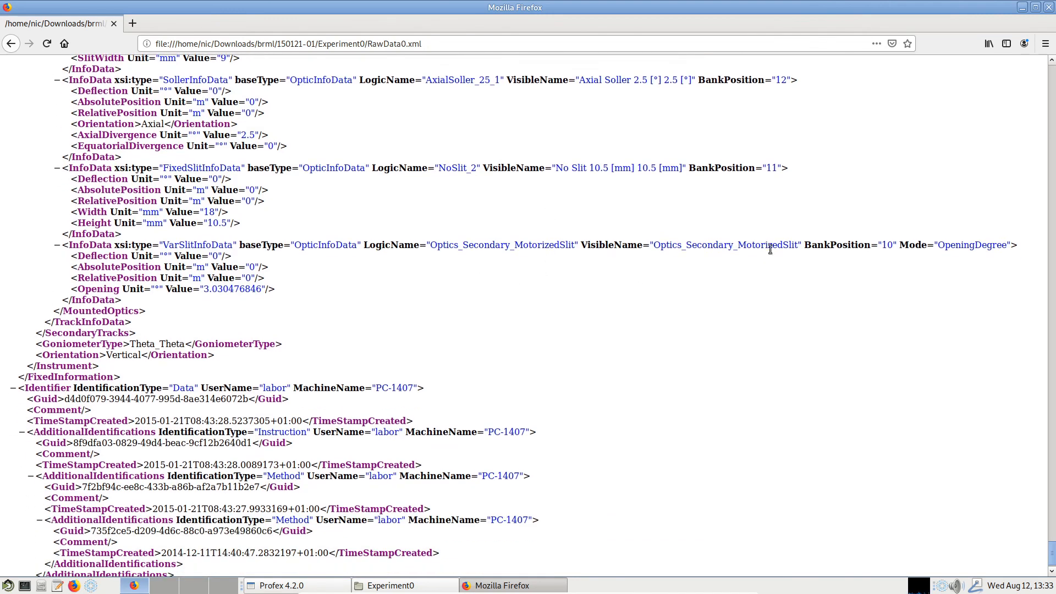